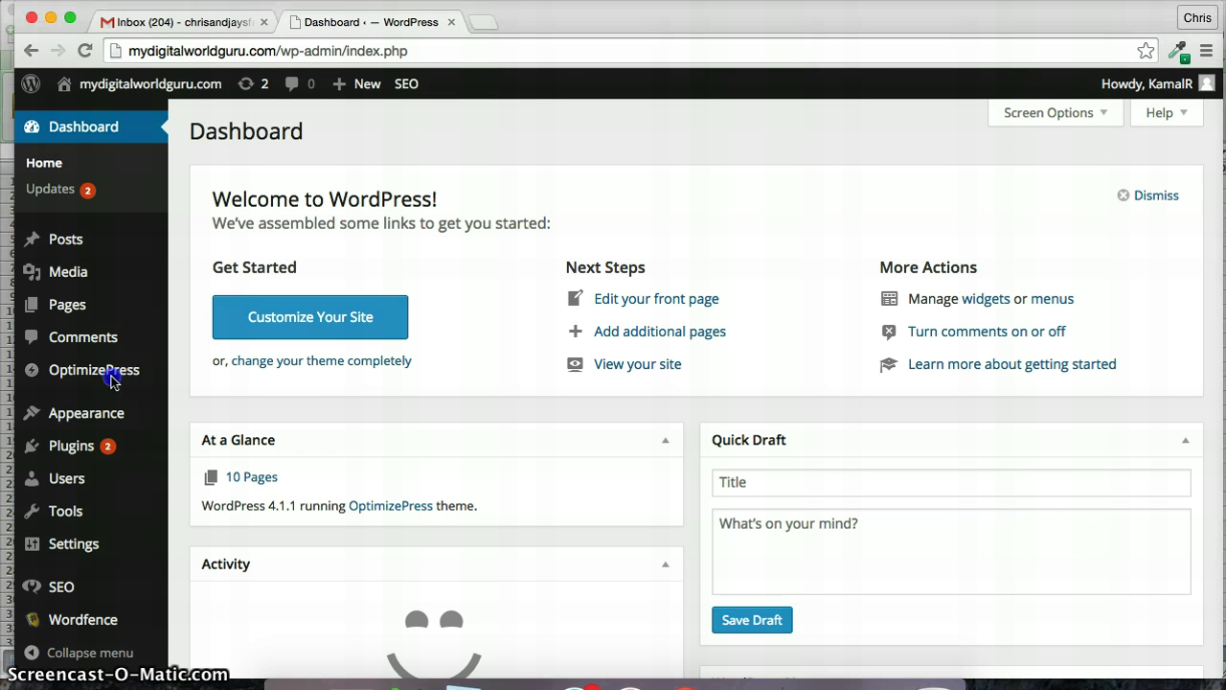
- Create a new OptimizePress page named "testurl" in PageBuilder and check whether its permalink is available
mouse_move(117, 374)
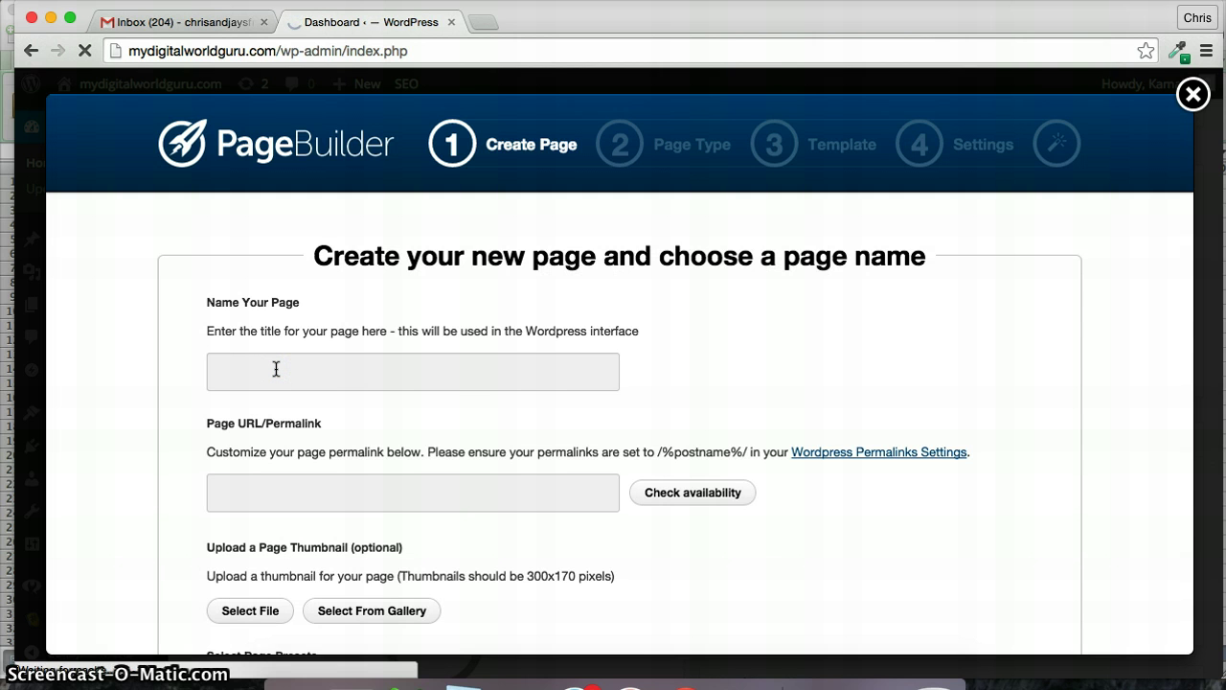
type("testurl")
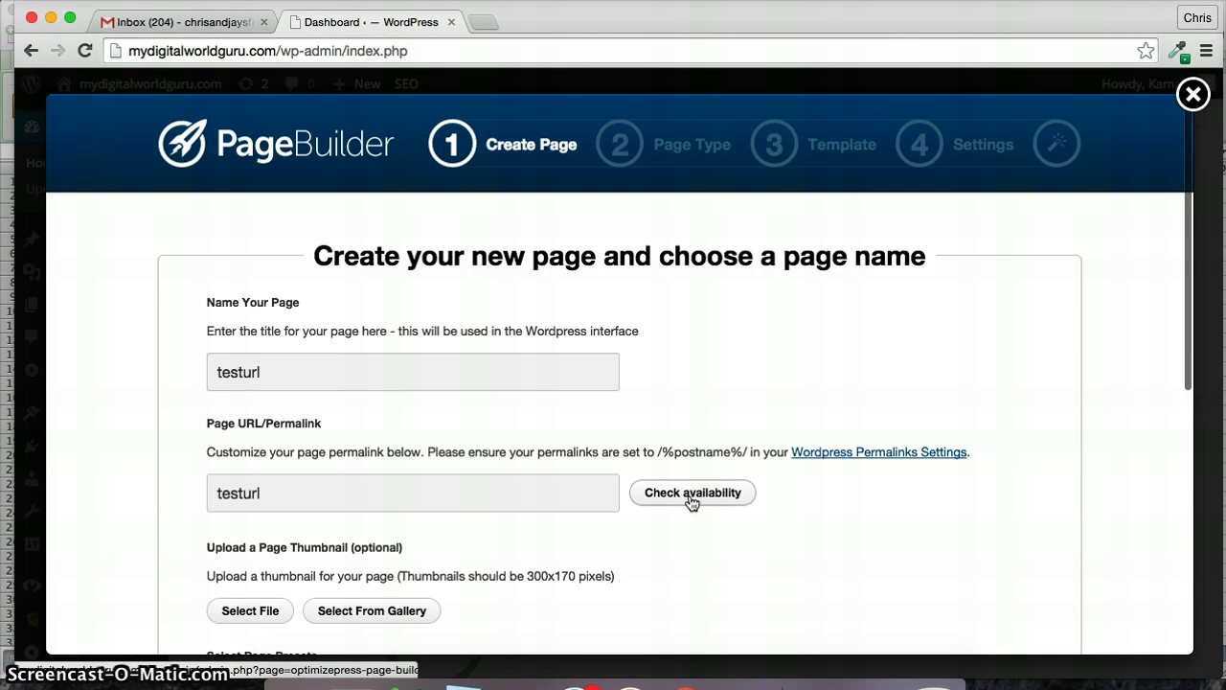
left_click(691, 496)
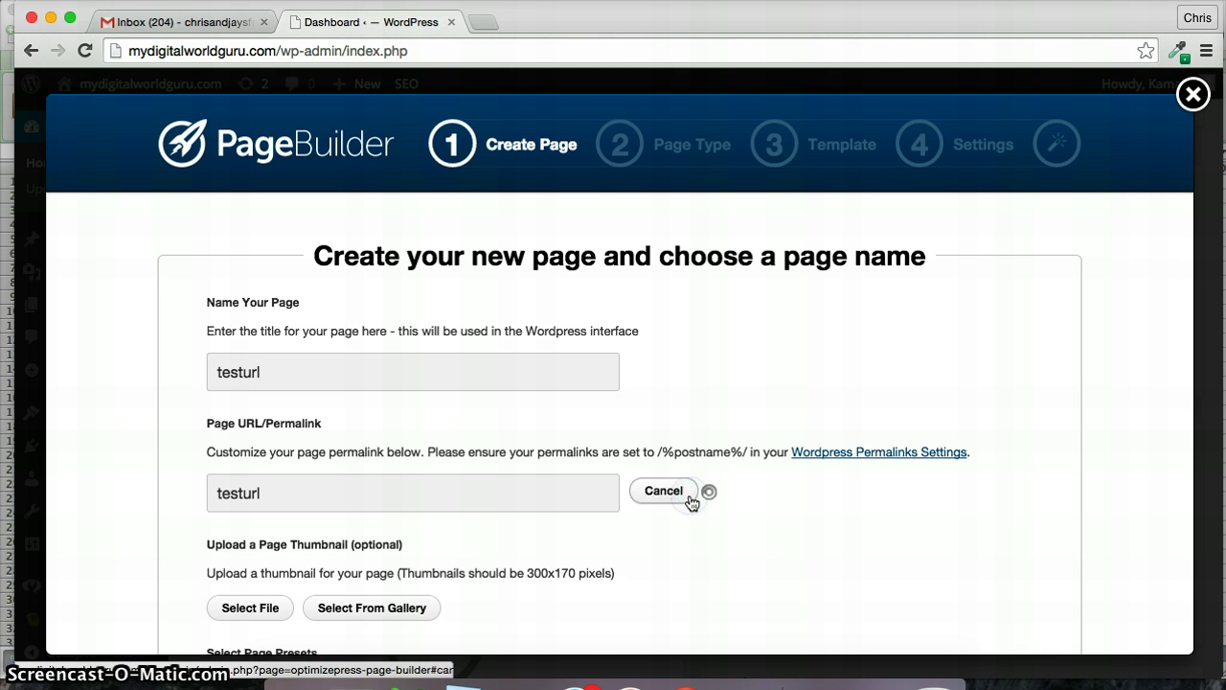
- Choose to build the new page from a content template instead of a blank page
scroll(691, 503, "down", 5)
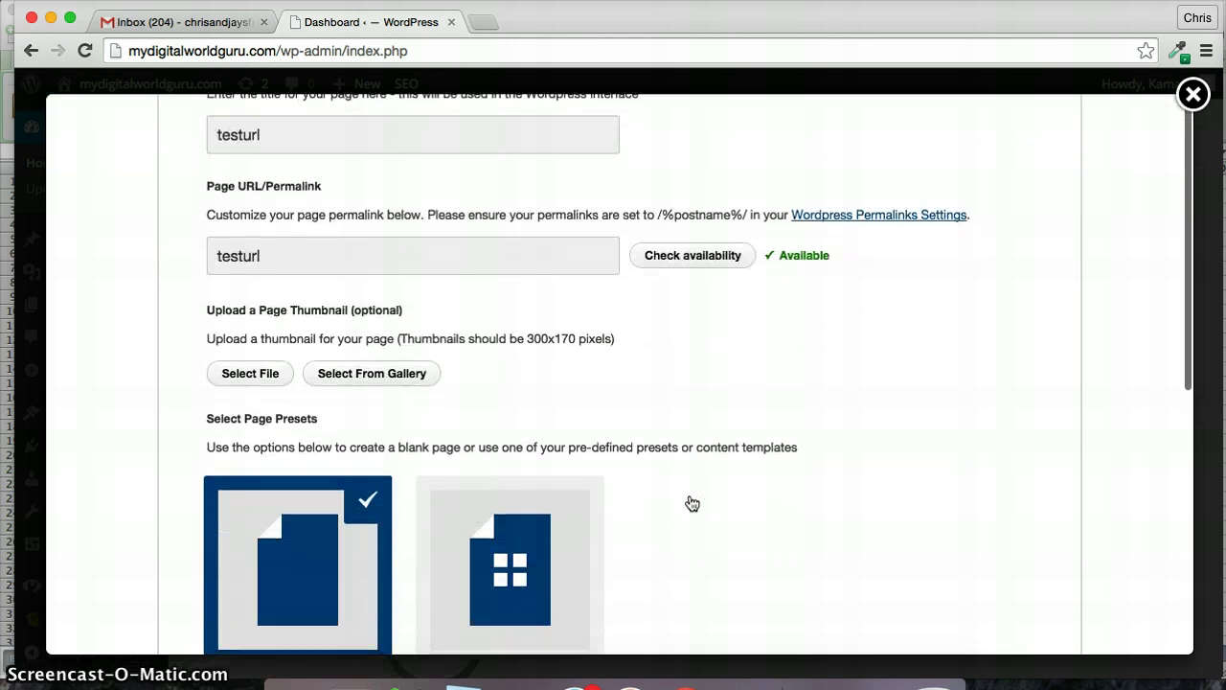
scroll(762, 443, "down", 3)
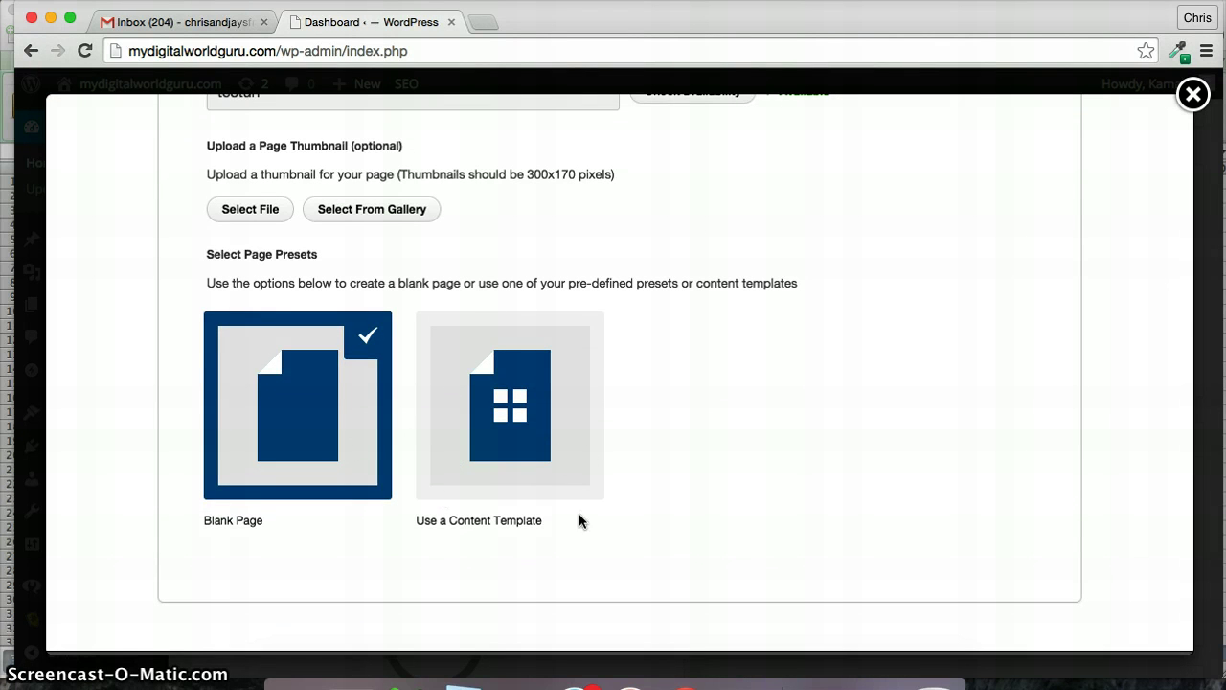
left_click(504, 426)
- Select the Homepage ATM Page template from the Home Pages group and proceed to step 2 of the page setup
scroll(507, 383, "down", 6)
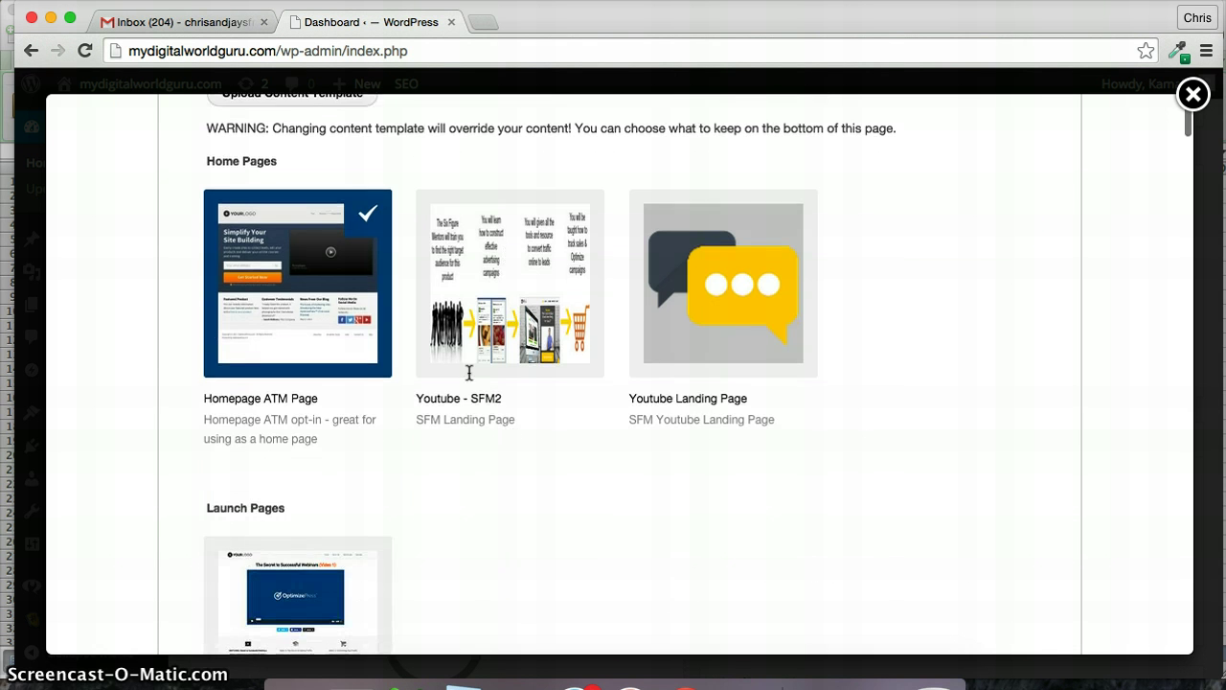
scroll(607, 506, "up", 1)
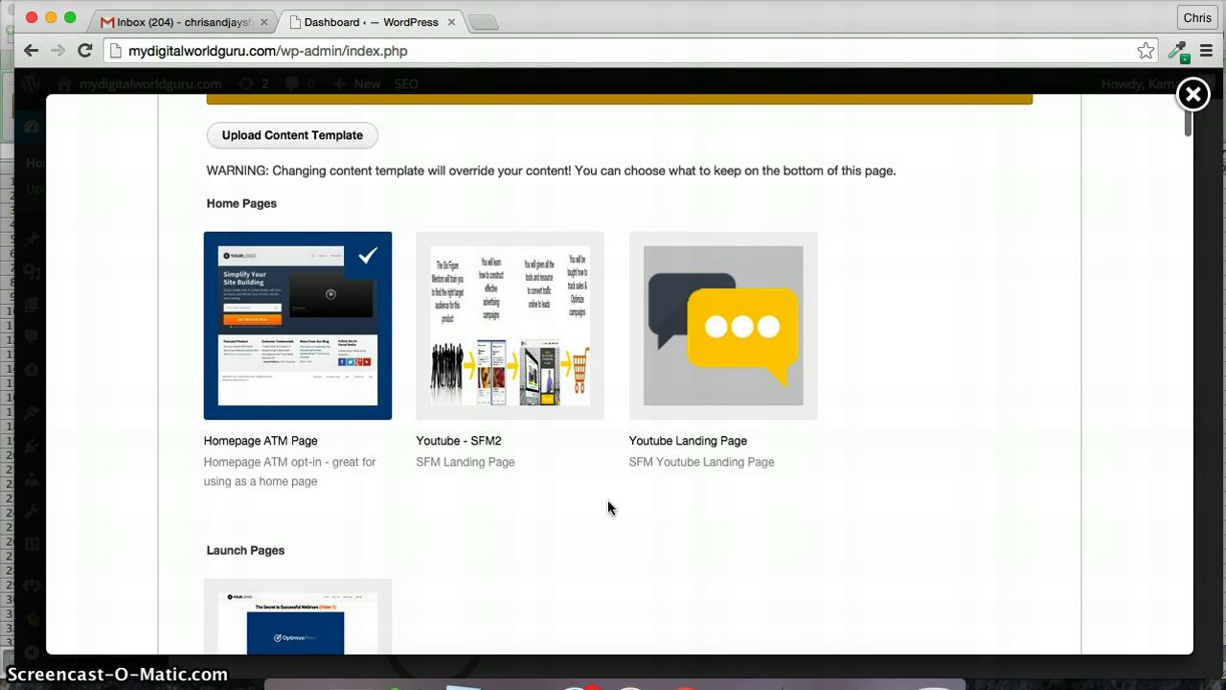
scroll(608, 507, "down", 5)
scroll(607, 507, "down", 7)
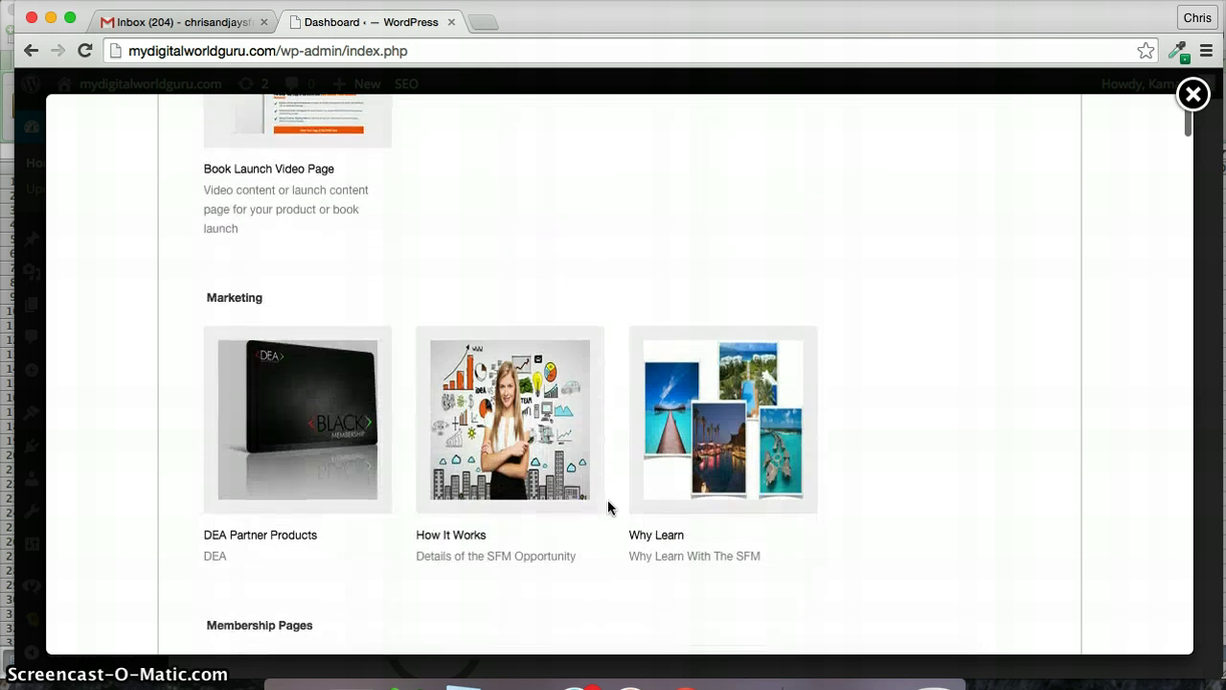
scroll(607, 500, "up", 12)
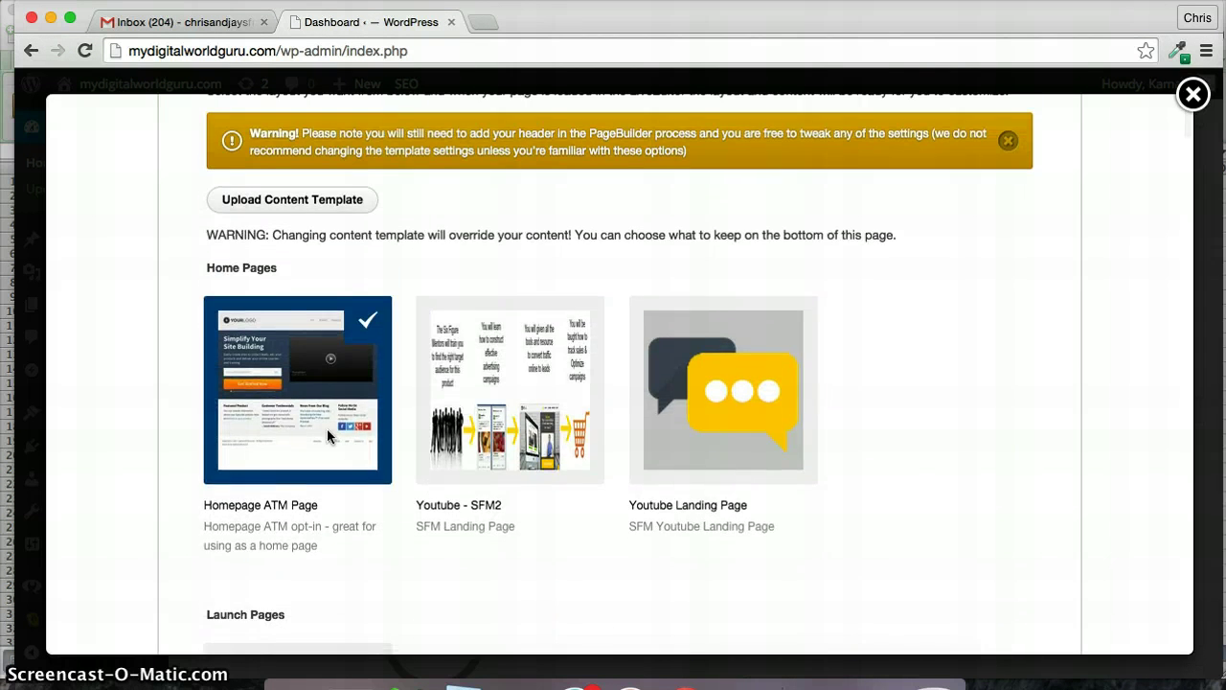
left_click(309, 404)
scroll(455, 408, "down", 20)
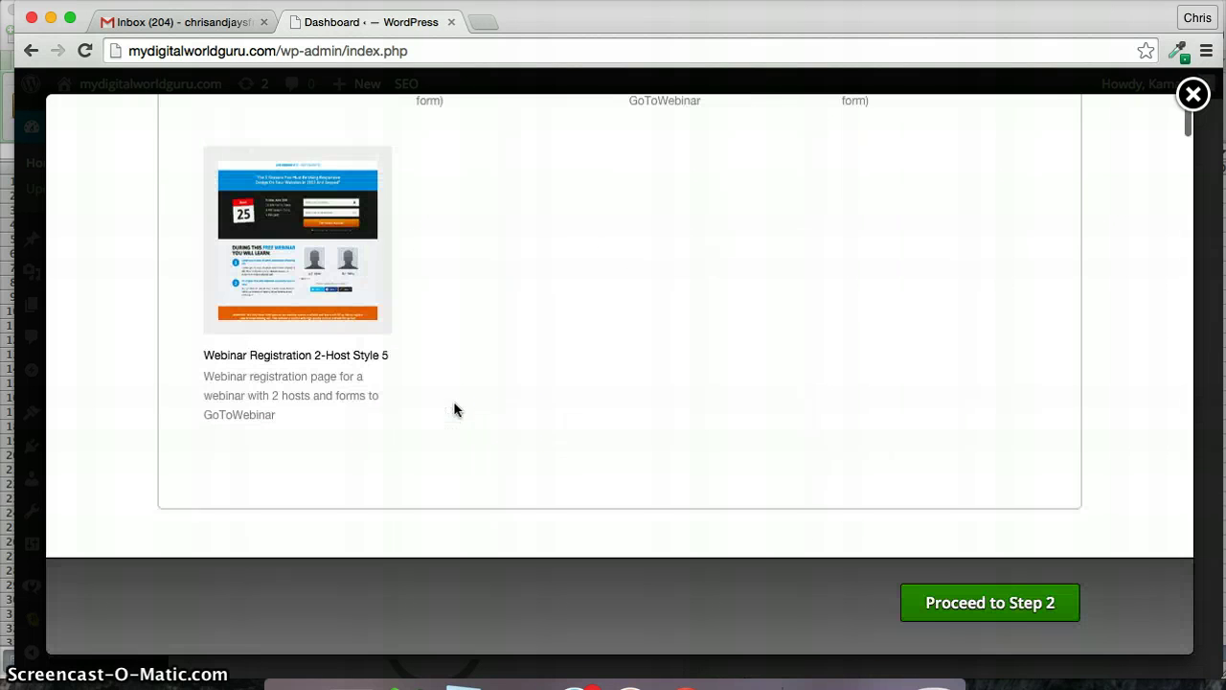
left_click(1012, 604)
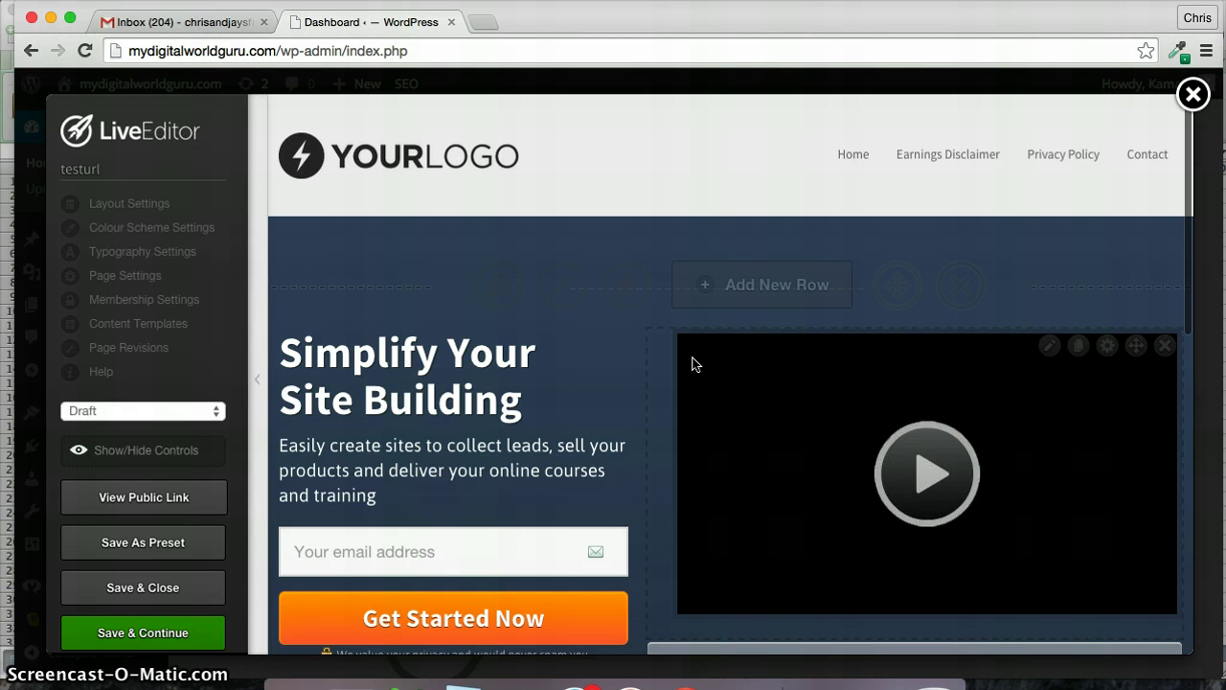
- Replace the "Simplify Your Site Building" headline text with "This is how you change Text"
scroll(693, 364, "down", 1)
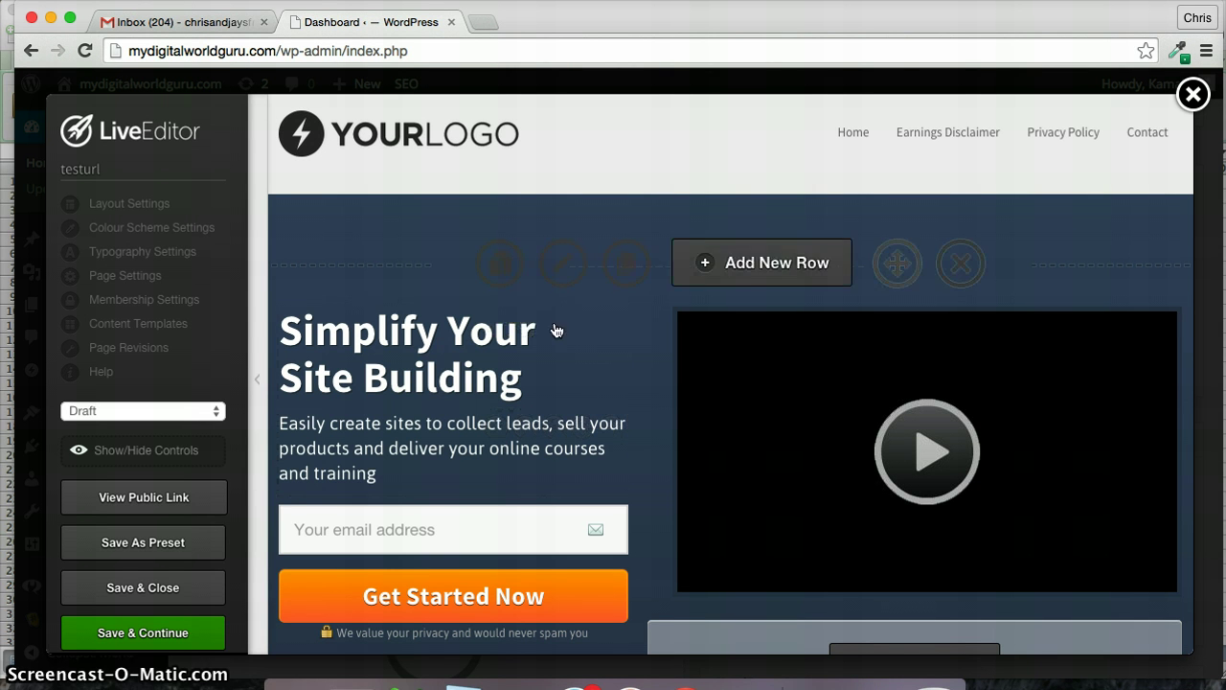
mouse_move(559, 343)
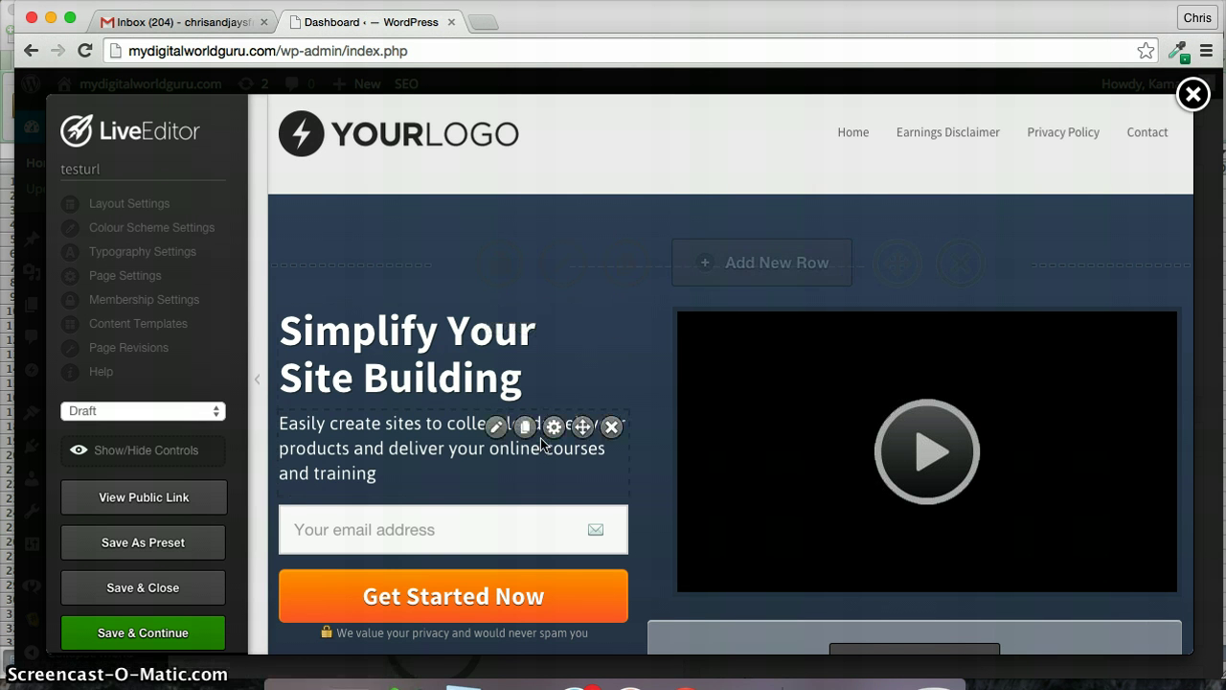
mouse_move(539, 379)
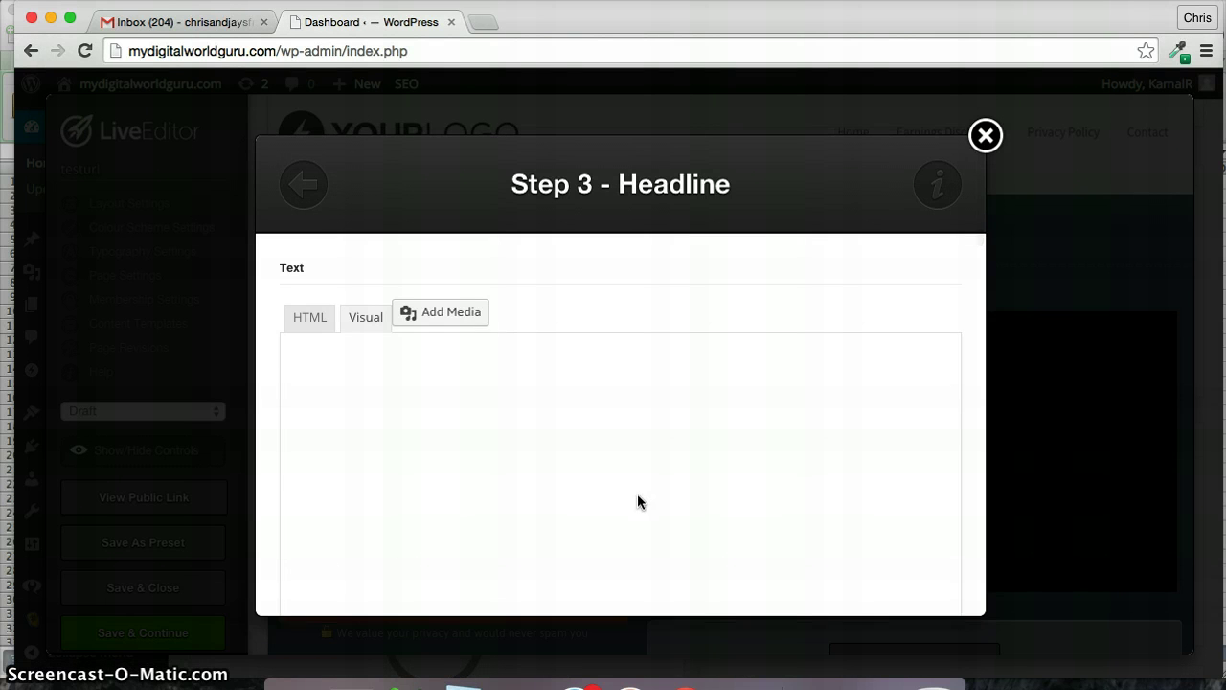
scroll(623, 470, "down", 1)
left_click_drag(495, 387, 292, 387)
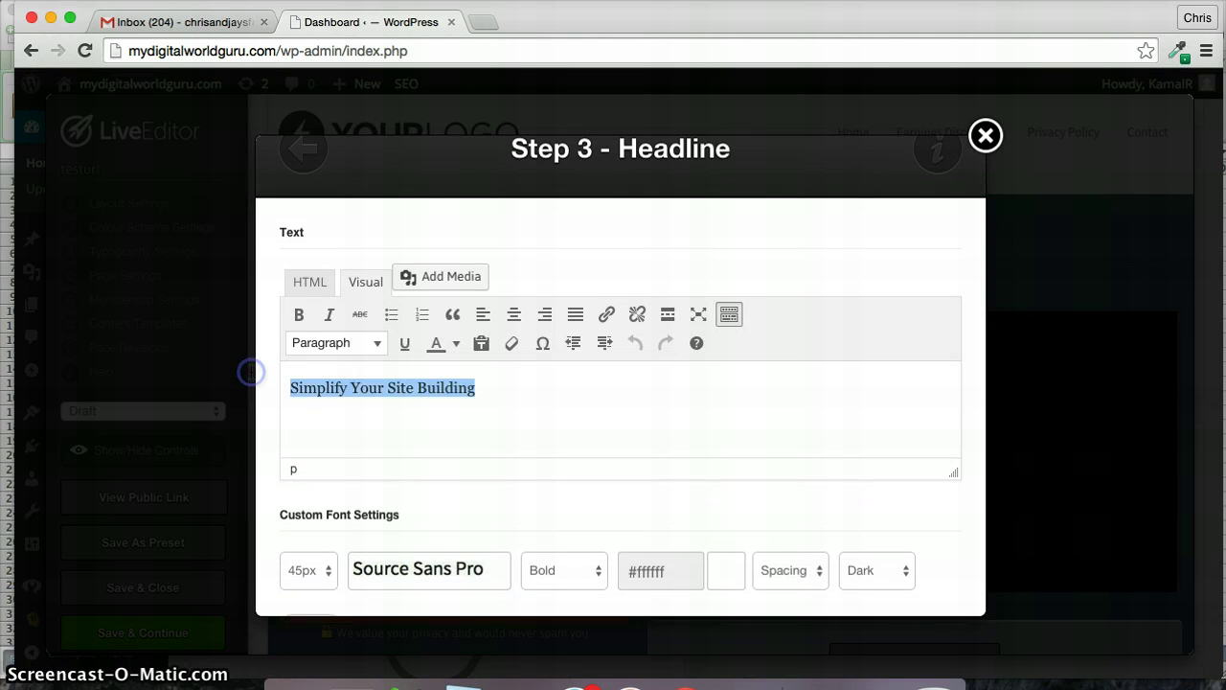
type("This is how you change Text")
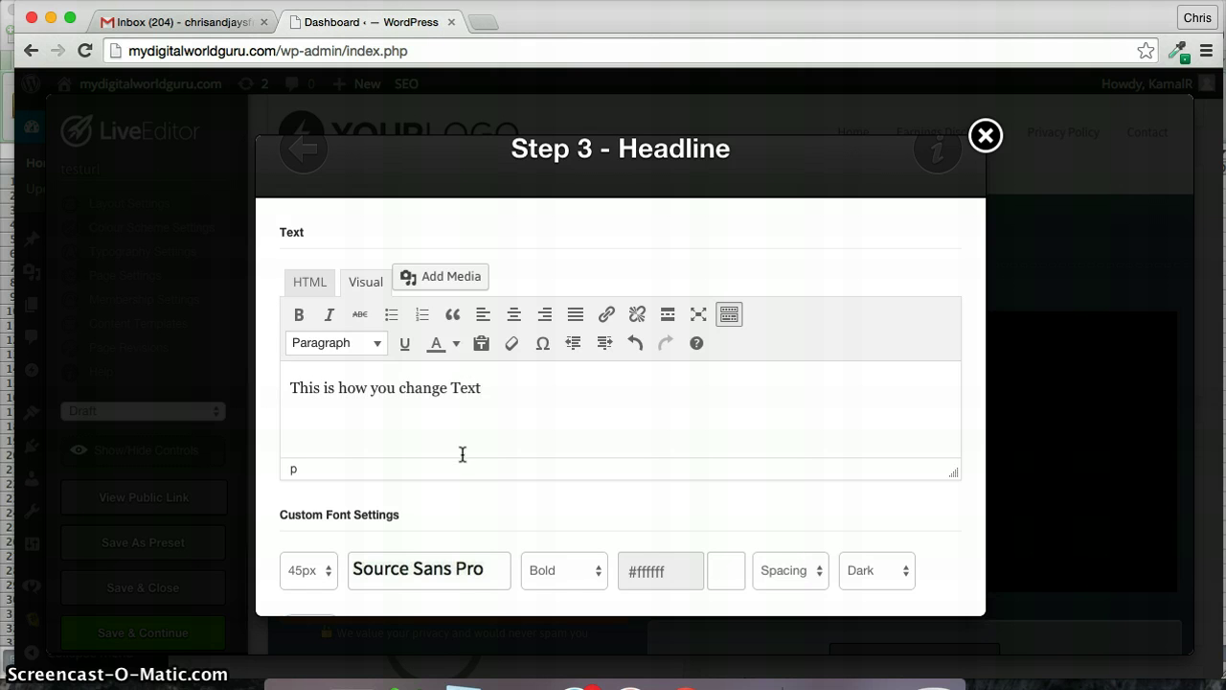
- Set the headline's font size to 40px and its color to dark red #b12525
scroll(469, 484, "down", 3)
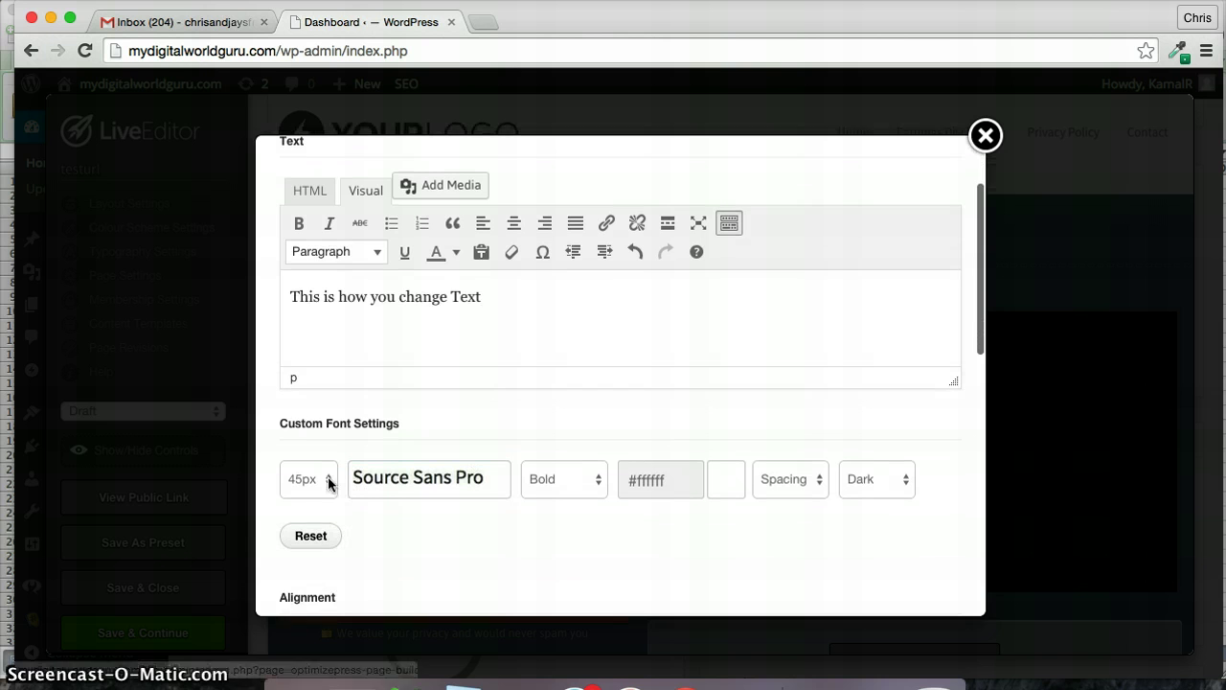
left_click(324, 481)
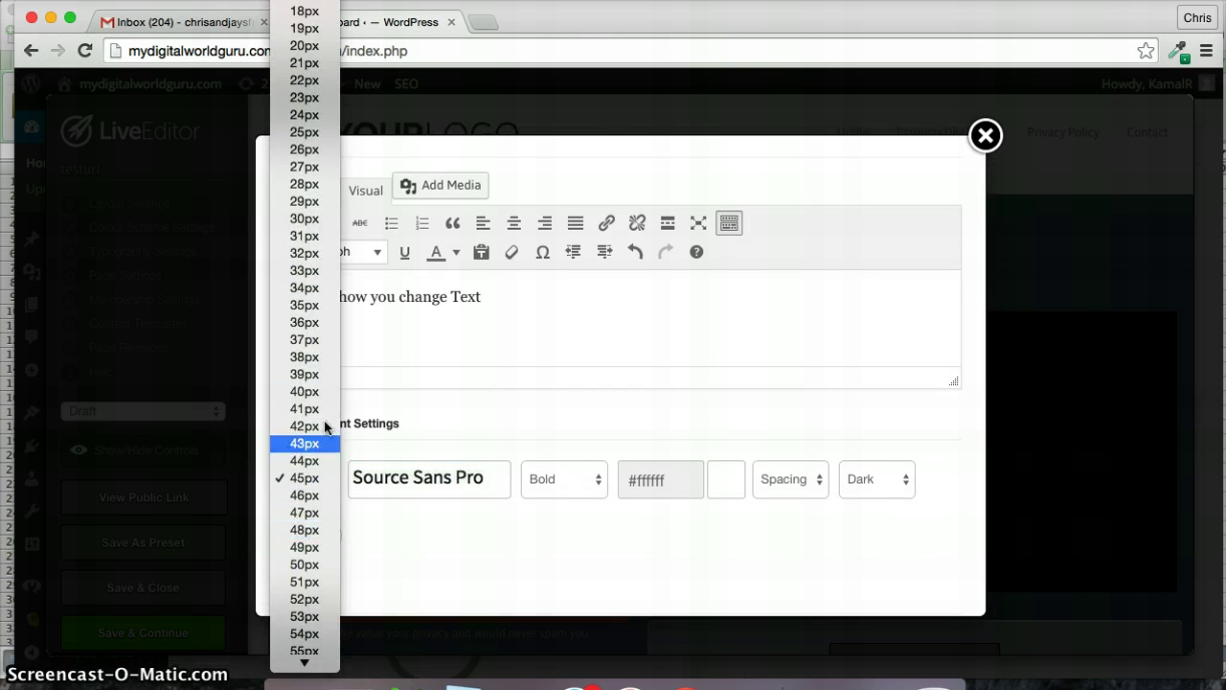
left_click(312, 391)
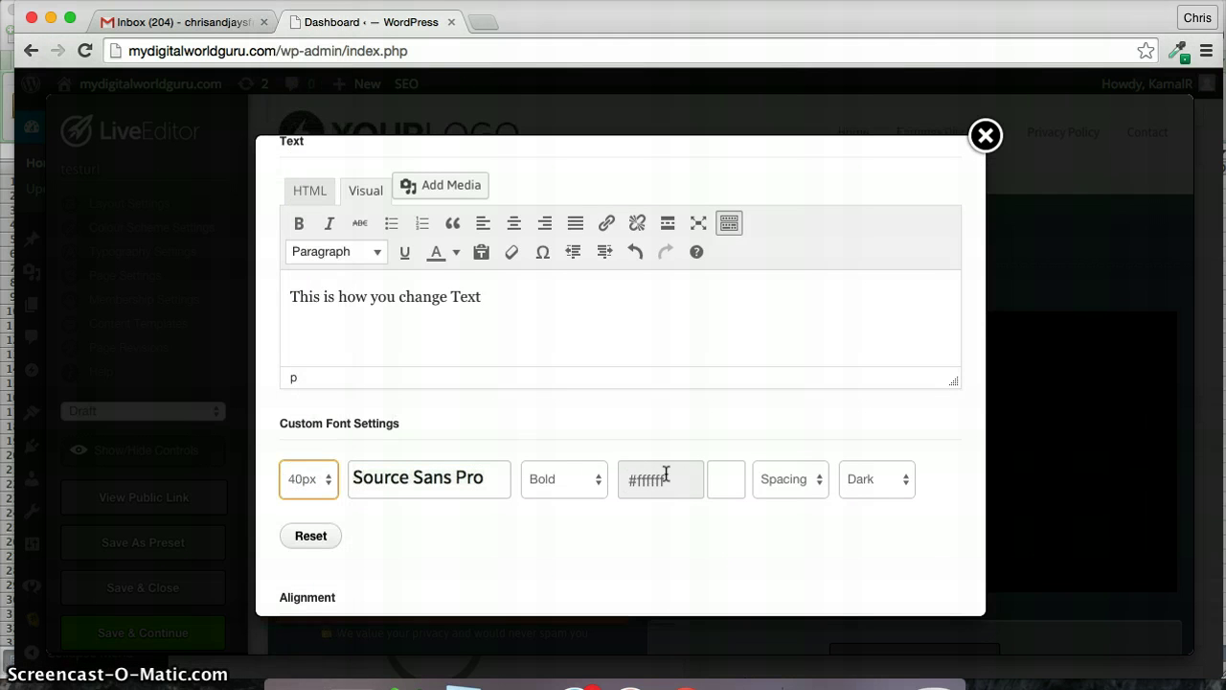
left_click(731, 487)
left_click(787, 373)
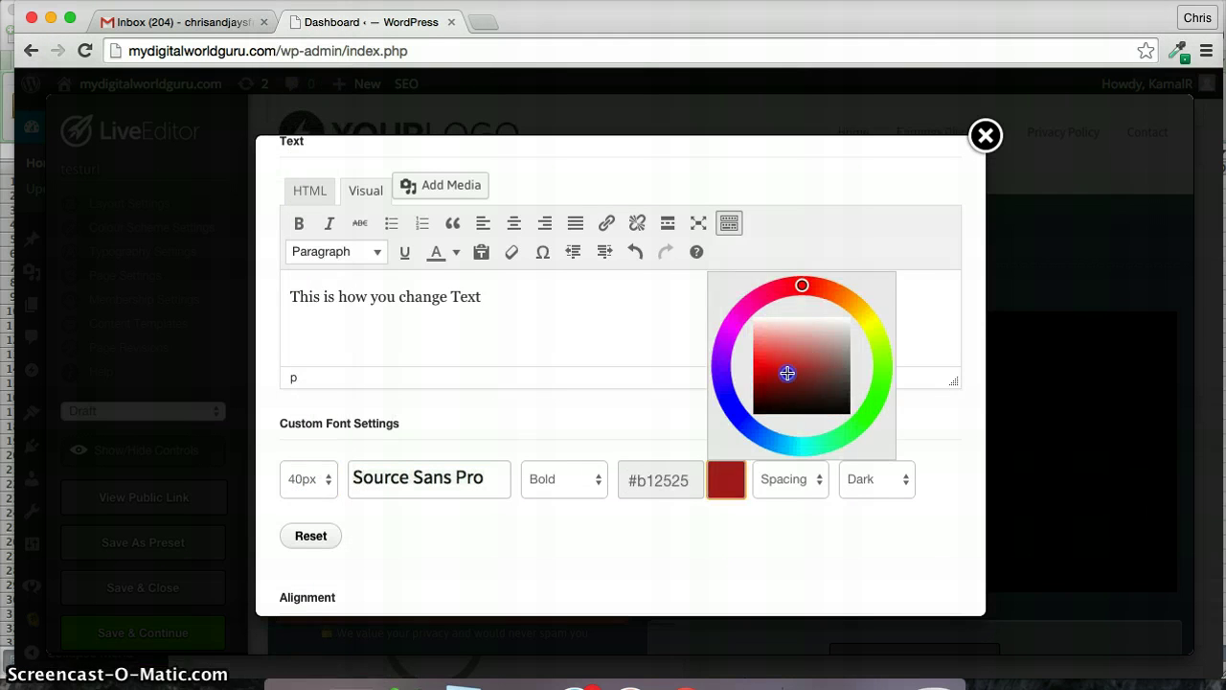
left_click(639, 524)
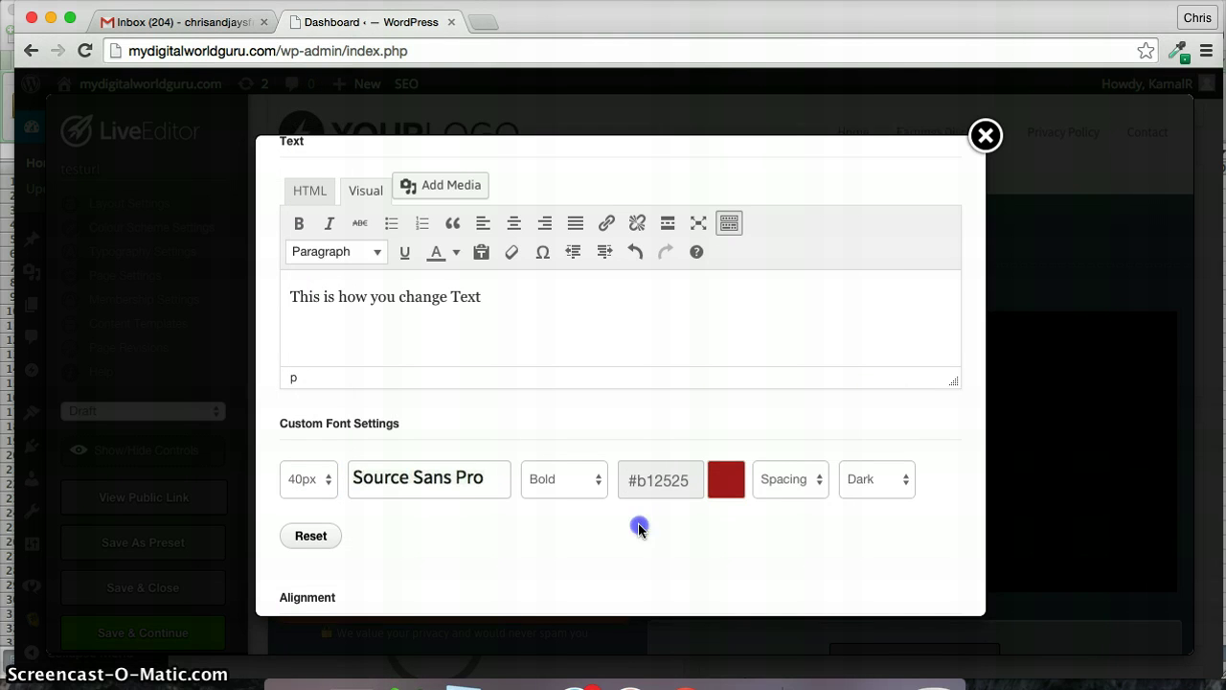
left_click(806, 484)
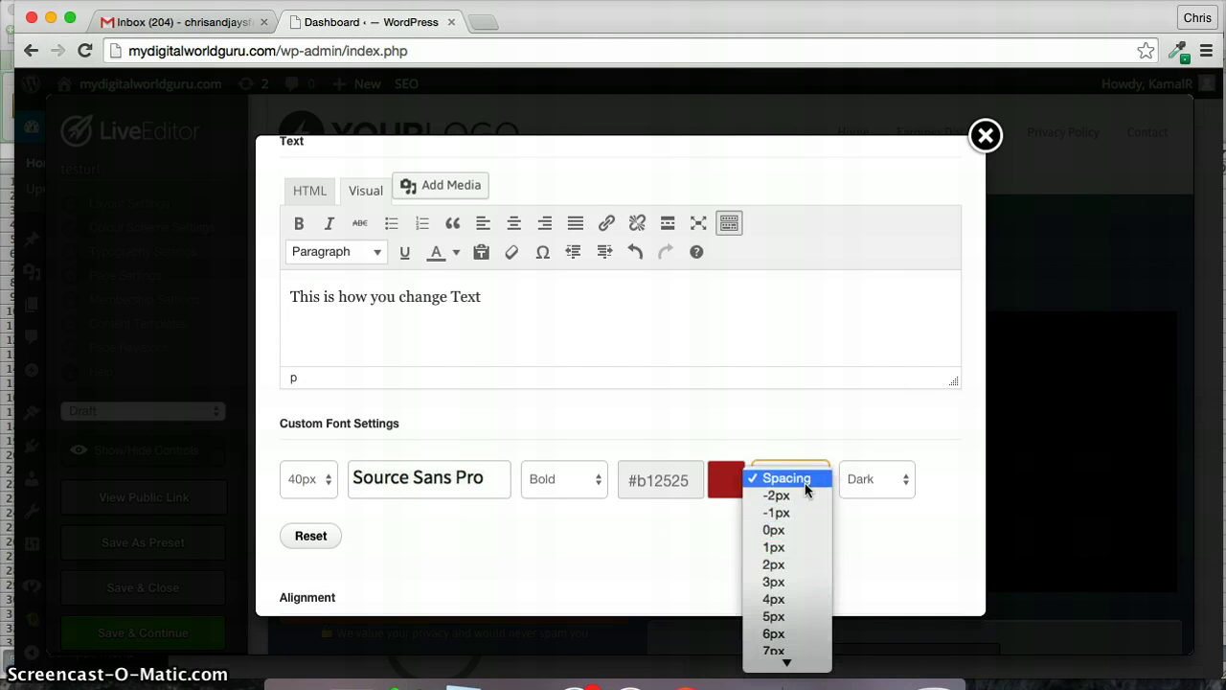
left_click(870, 492)
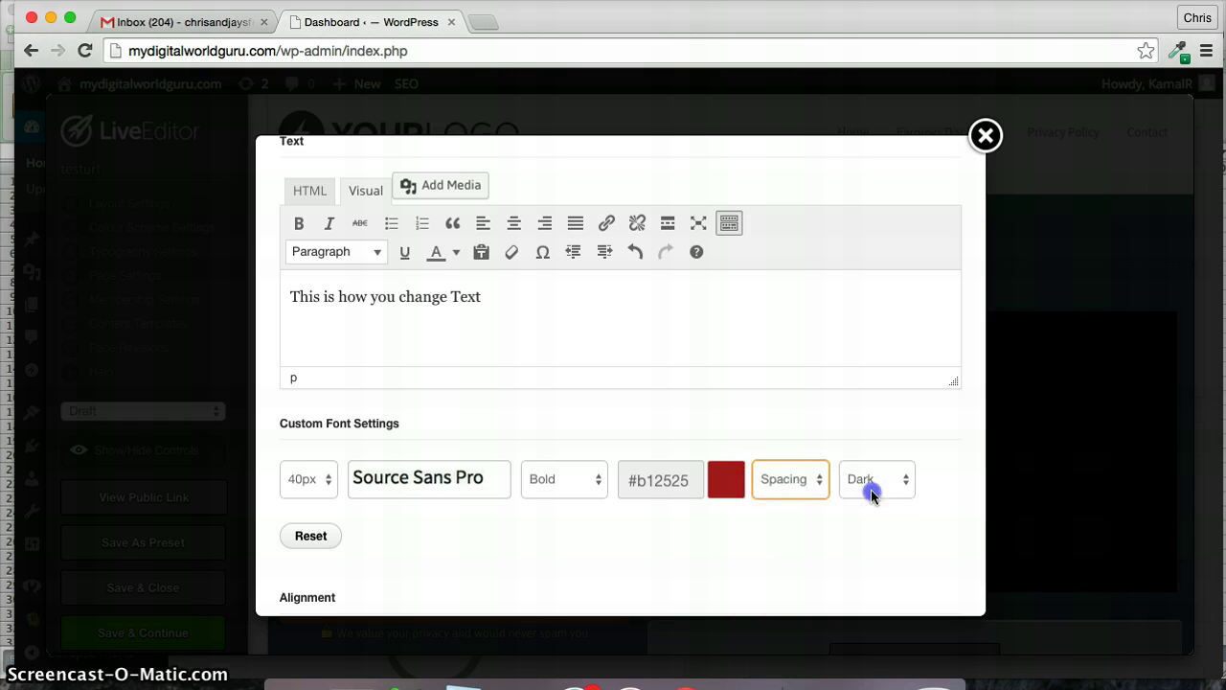
left_click(602, 467)
left_click(581, 471)
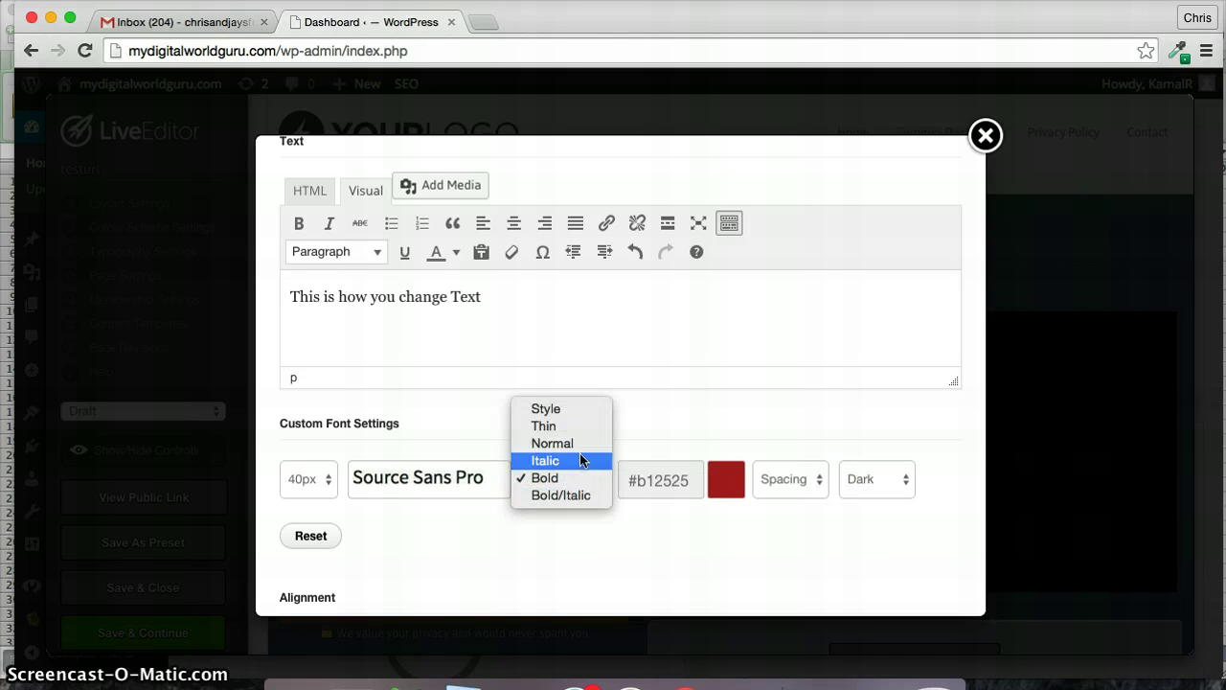
left_click(544, 553)
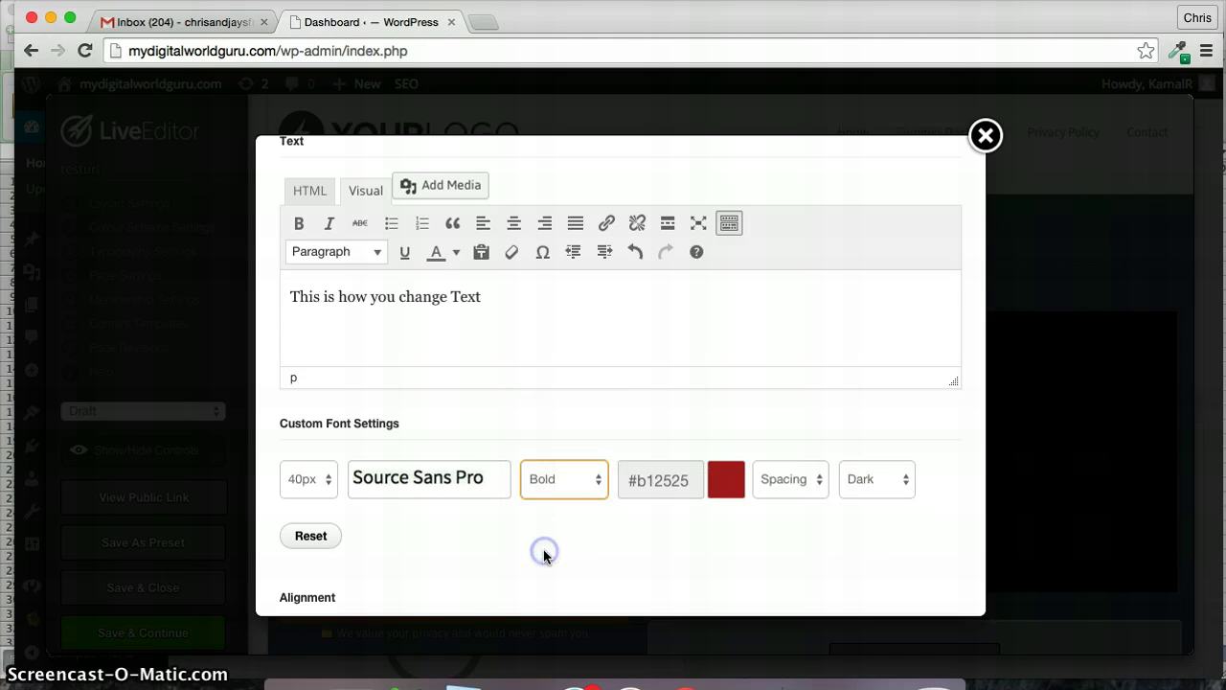
- Align the headline to the center and insert the edited headline into the page
scroll(543, 555, "down", 5)
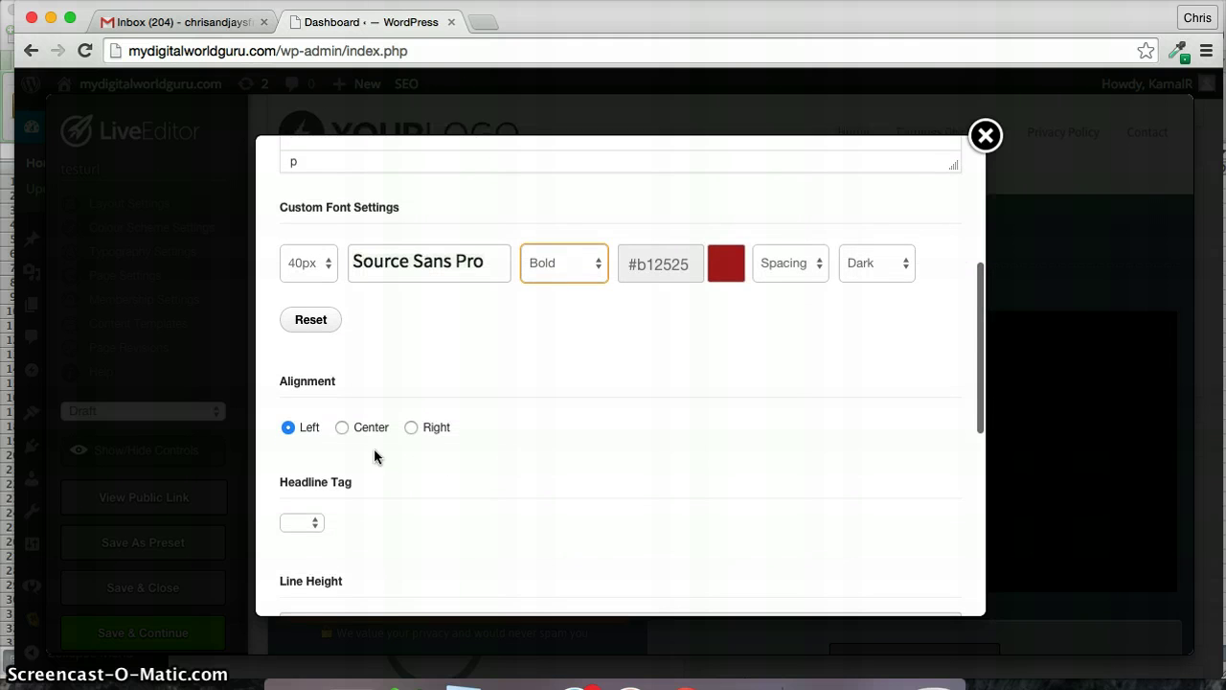
left_click(342, 427)
scroll(471, 498, "down", 6)
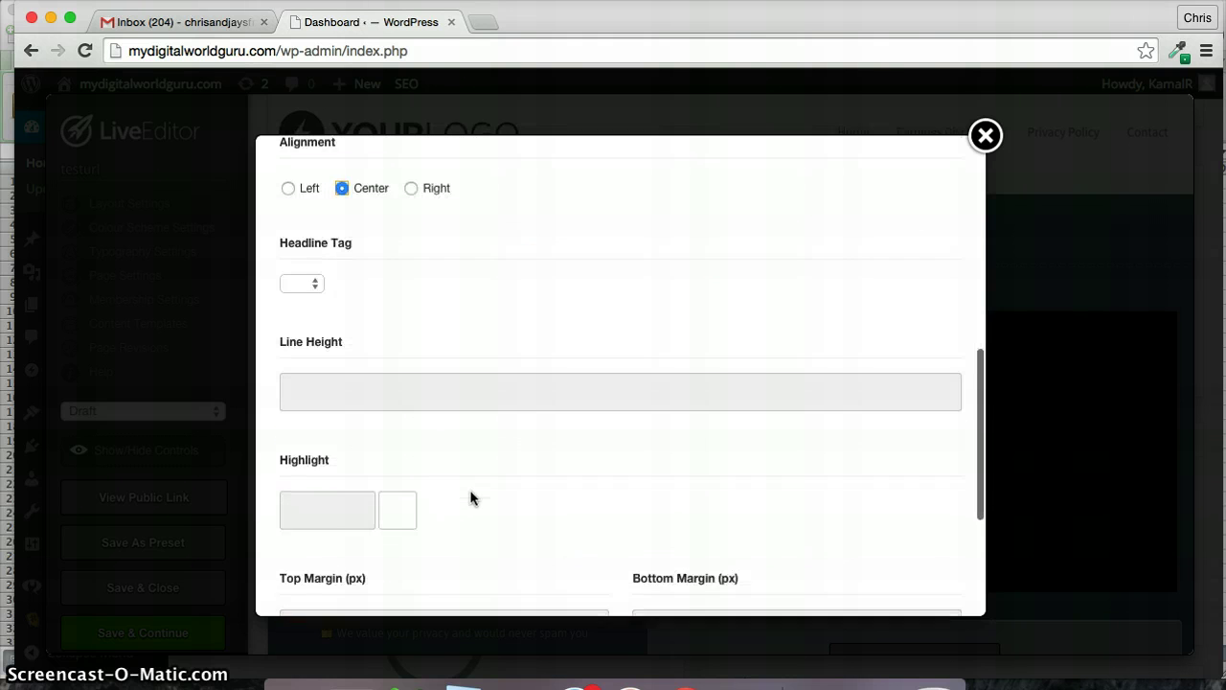
scroll(471, 498, "down", 4)
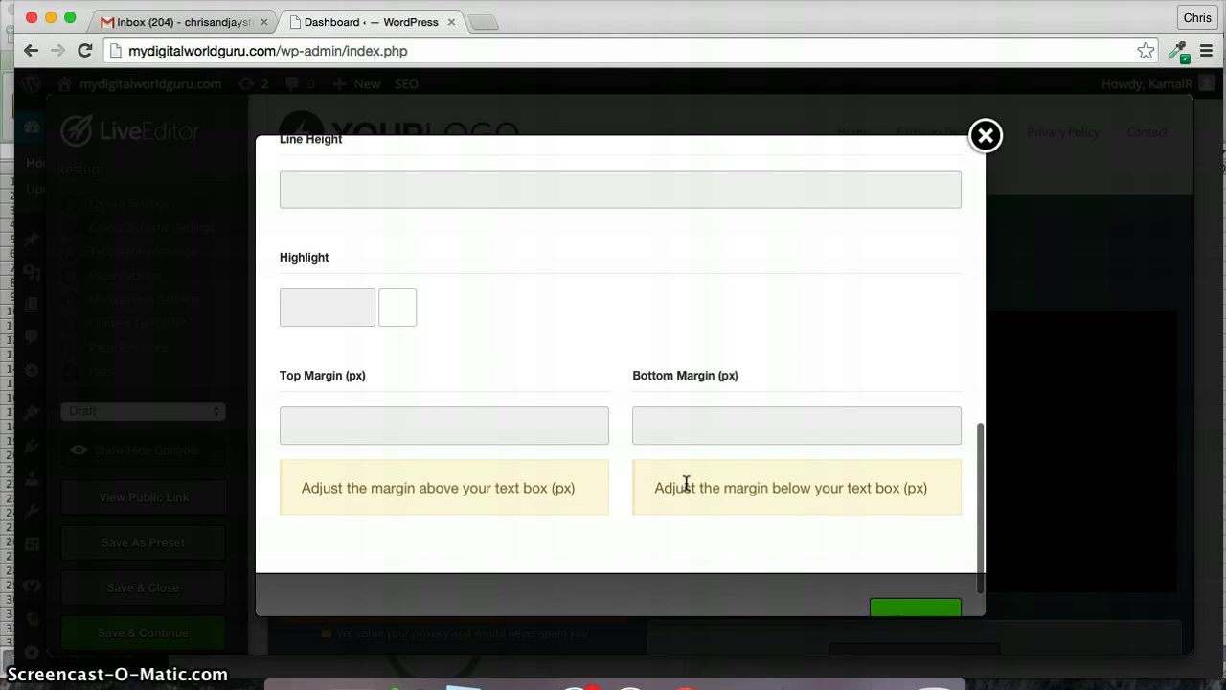
scroll(686, 484, "down", 1)
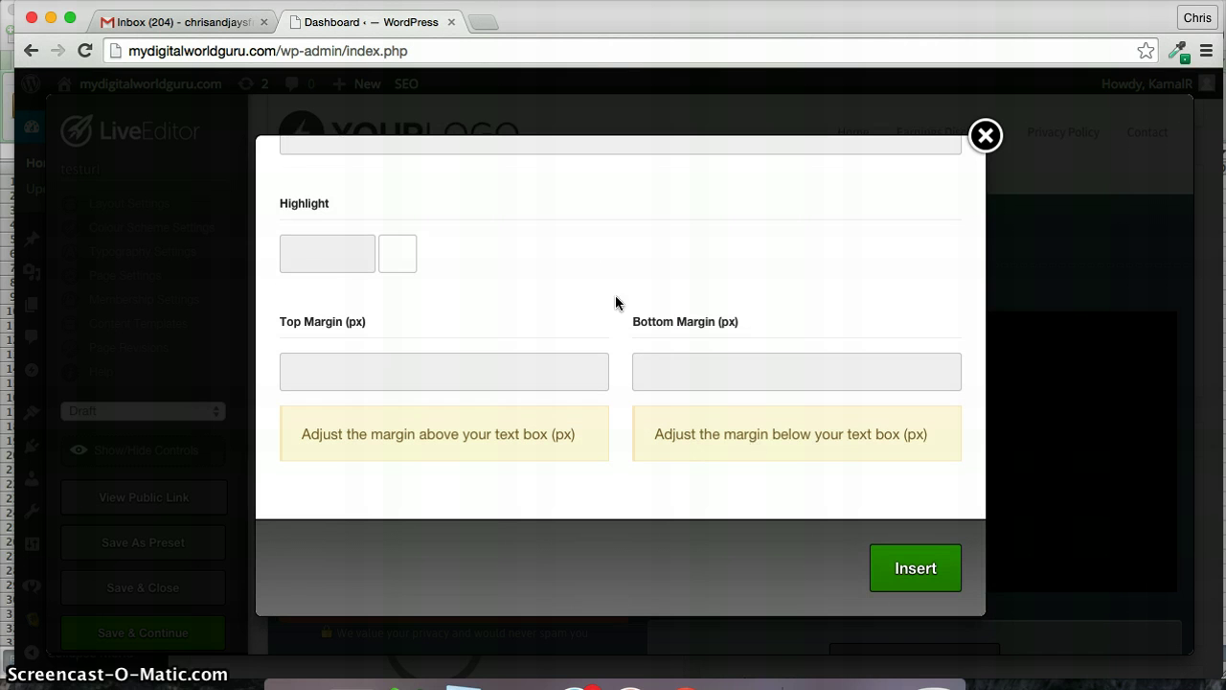
left_click(916, 569)
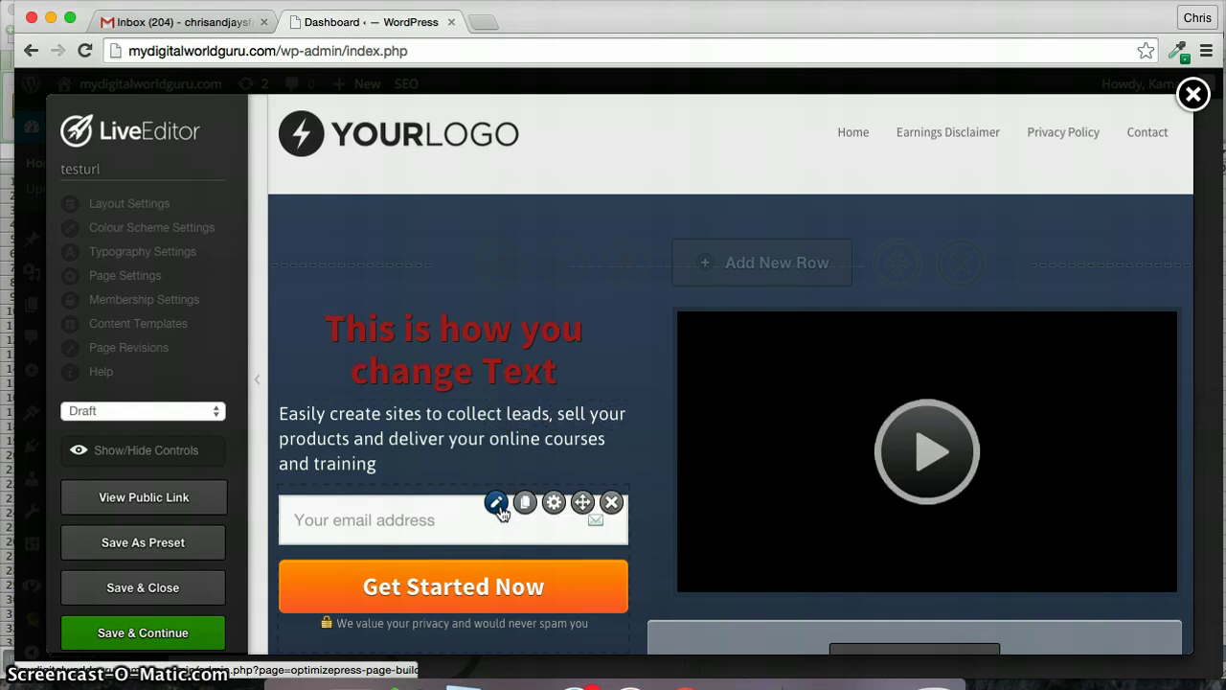
- Try to move the email opt-in form up to the headline's place in its column
scroll(500, 511, "down", 2)
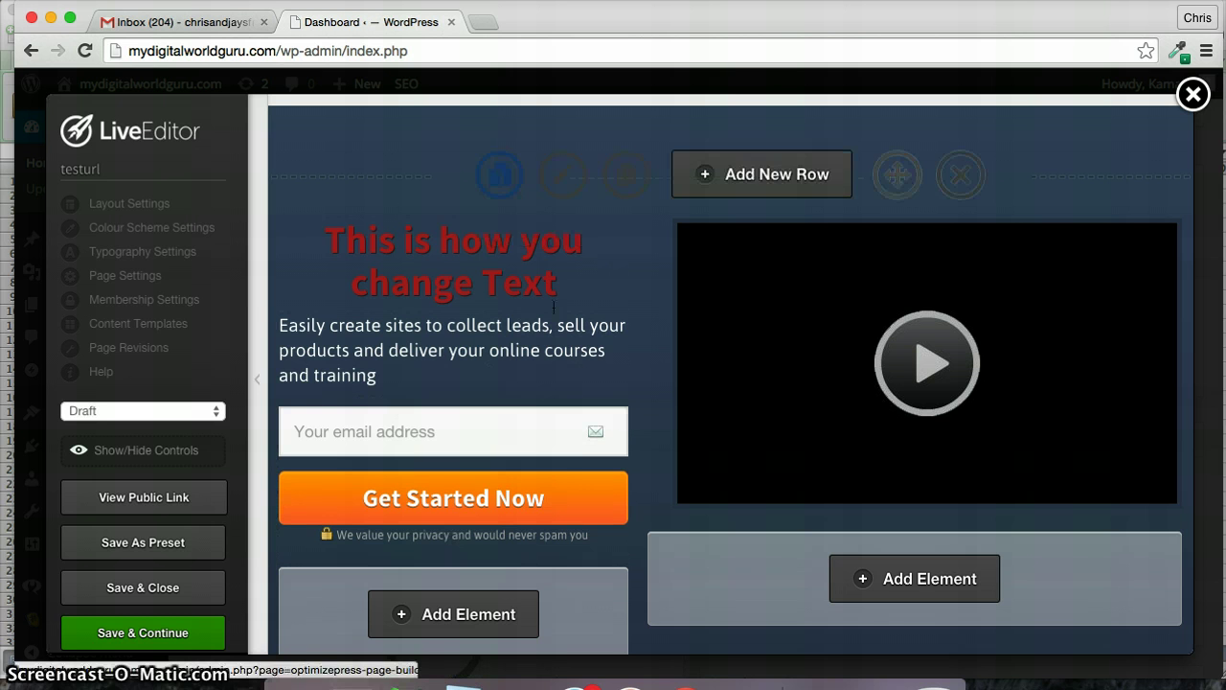
left_click_drag(583, 415, 590, 241)
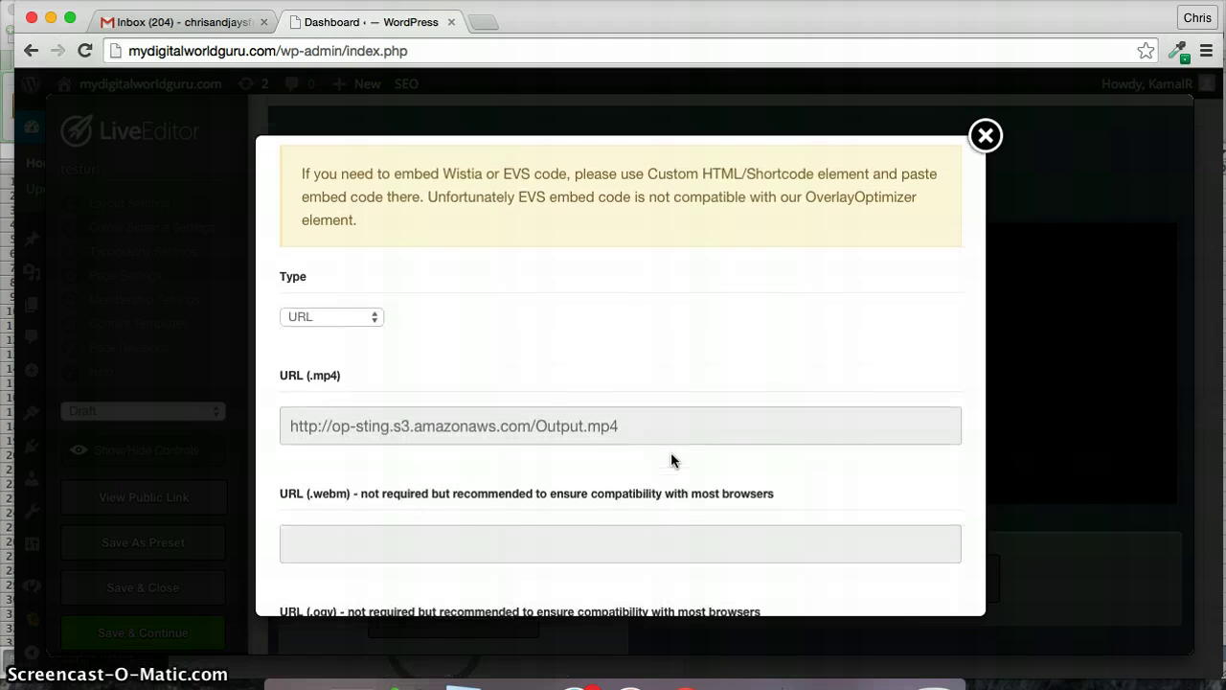
- Switch the video's source type to Embed Code and select its custom width value for editing
left_click(373, 326)
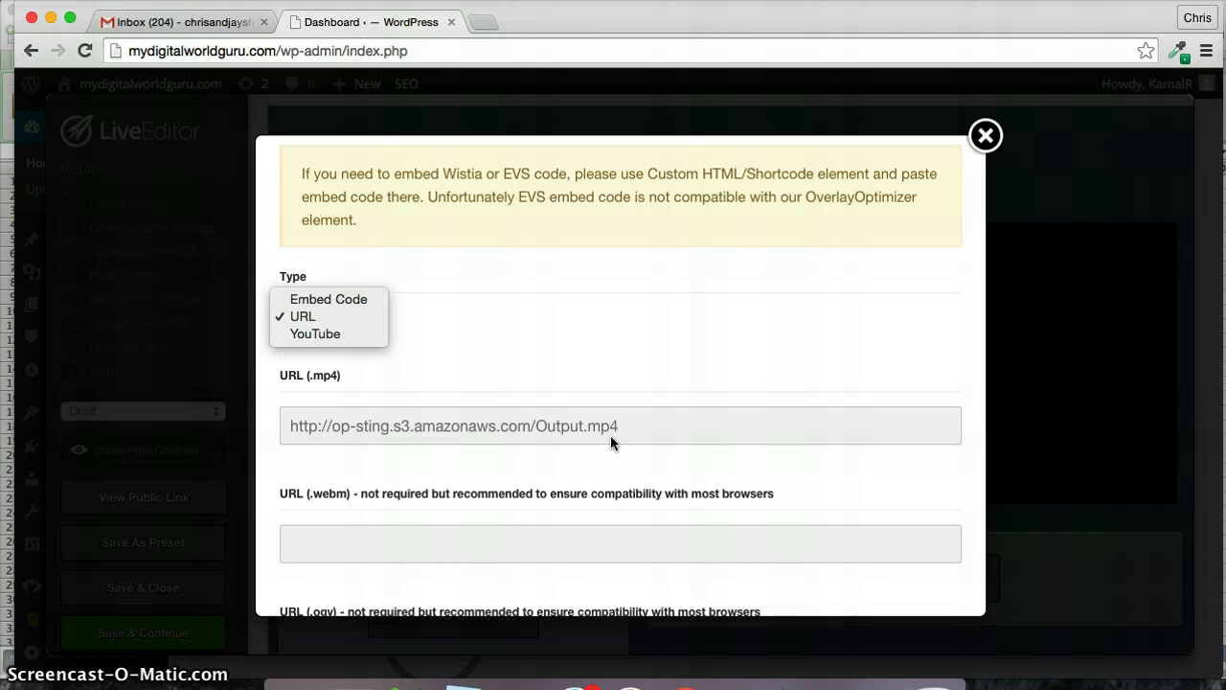
left_click(364, 305)
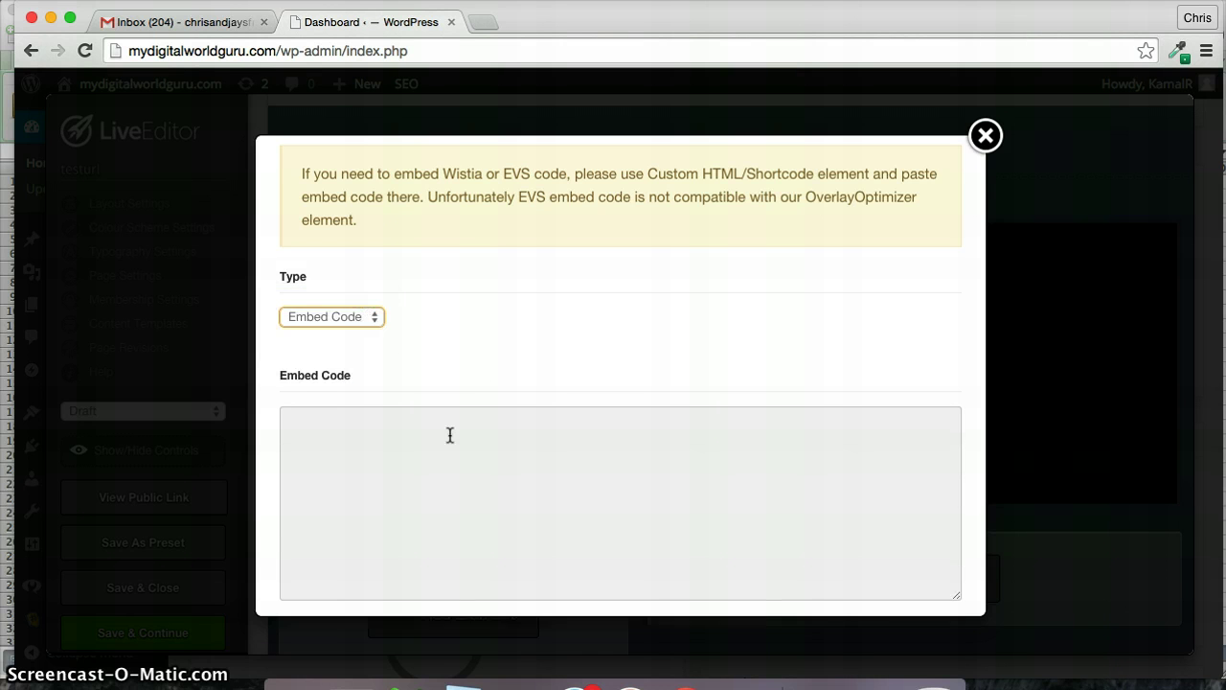
scroll(448, 433, "down", 5)
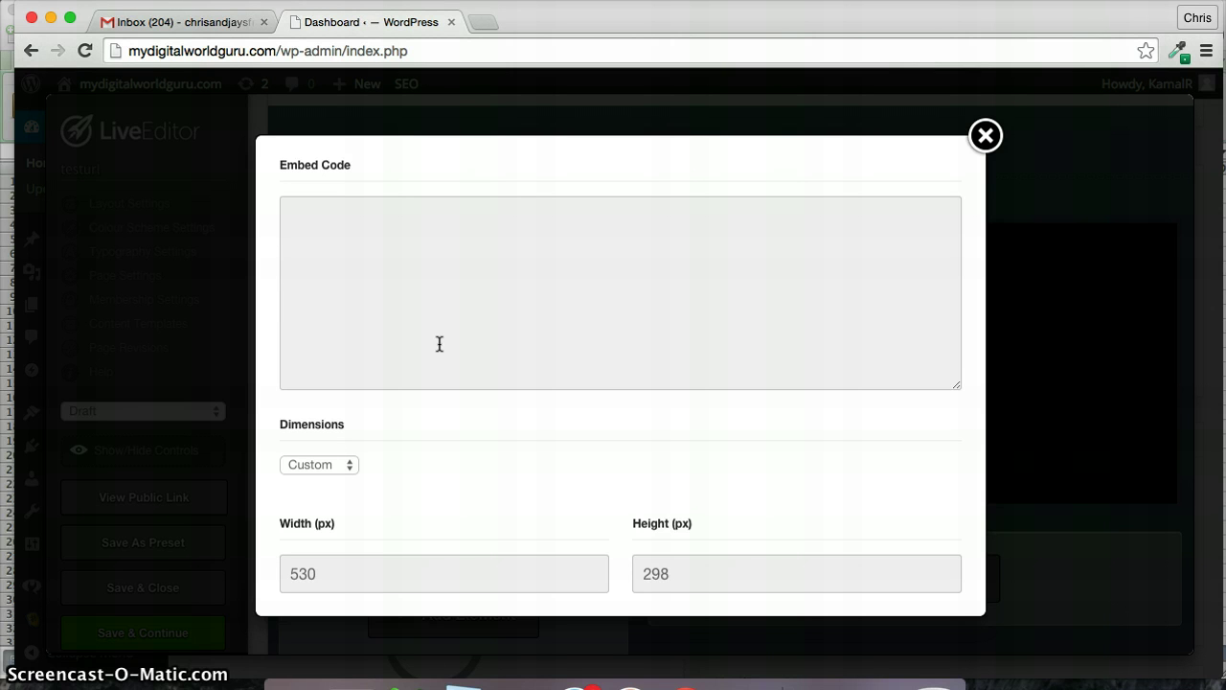
scroll(465, 353, "down", 3)
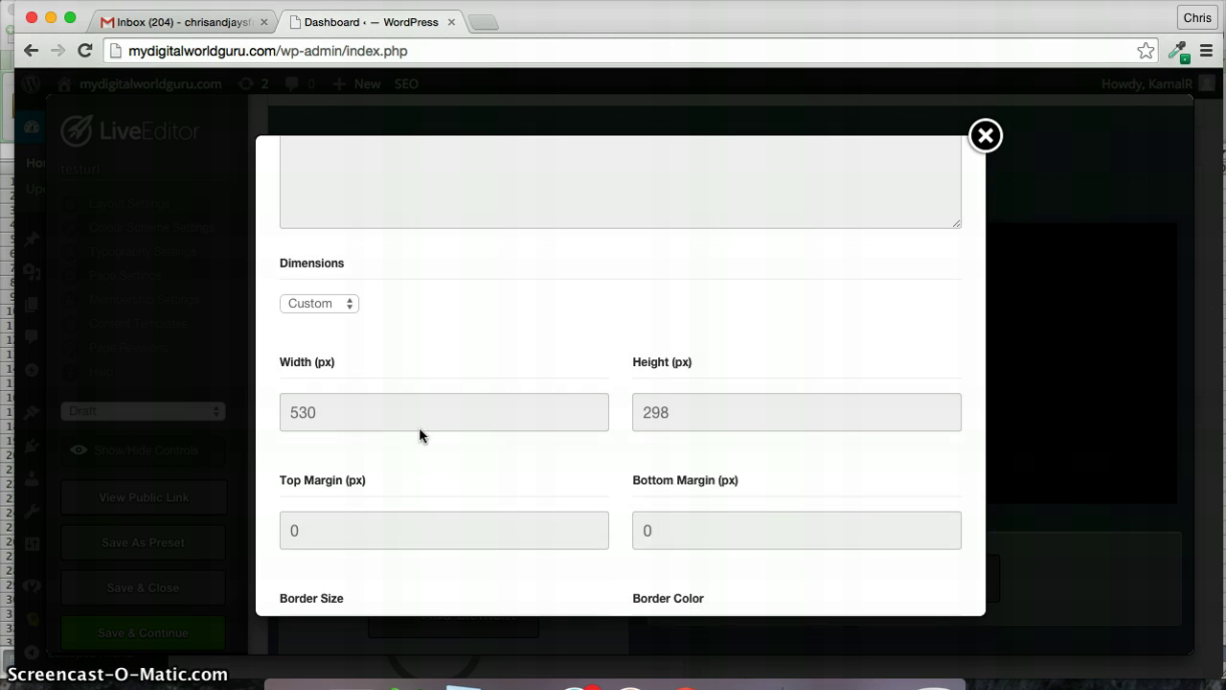
left_click(374, 413)
left_click_drag(374, 413, 235, 402)
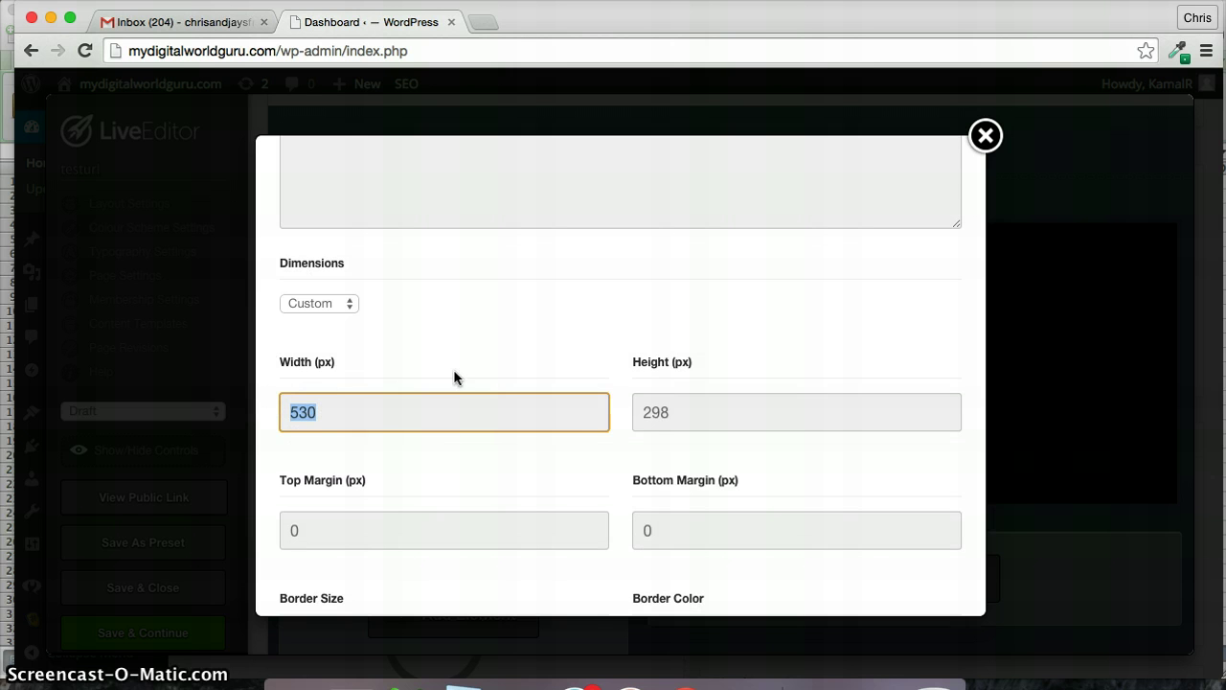
- Set the video's border color to red #d00b0b and its border size to 15
scroll(659, 430, "down", 3)
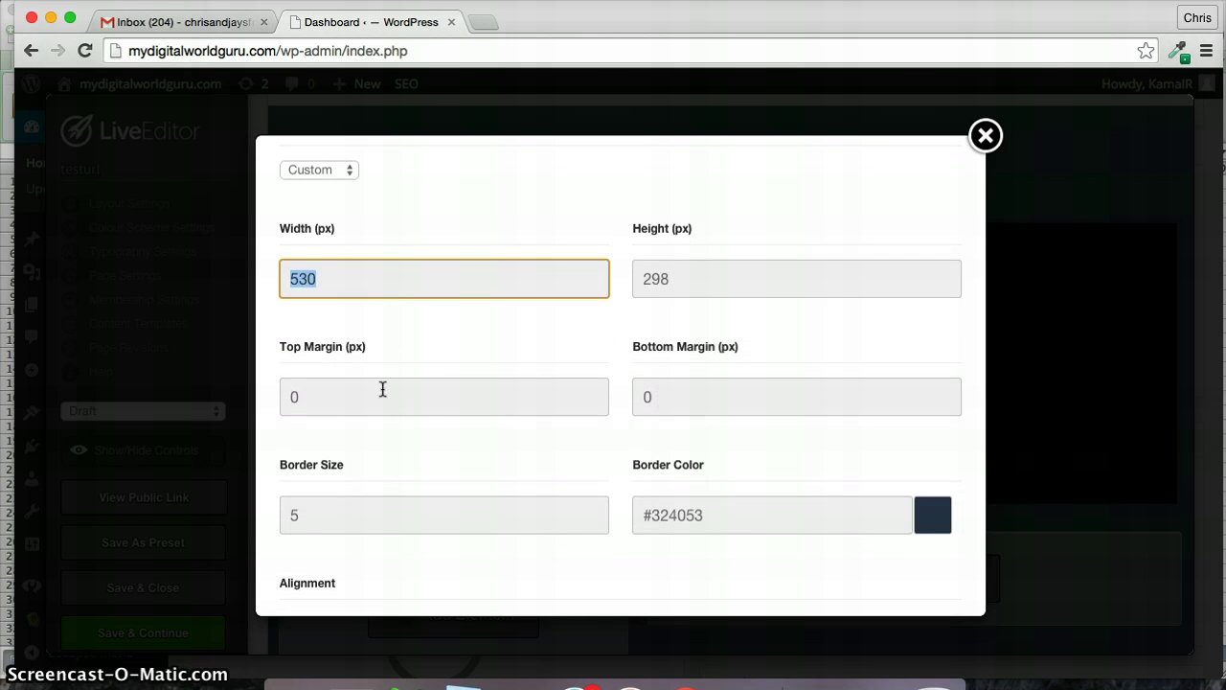
scroll(531, 483, "down", 3)
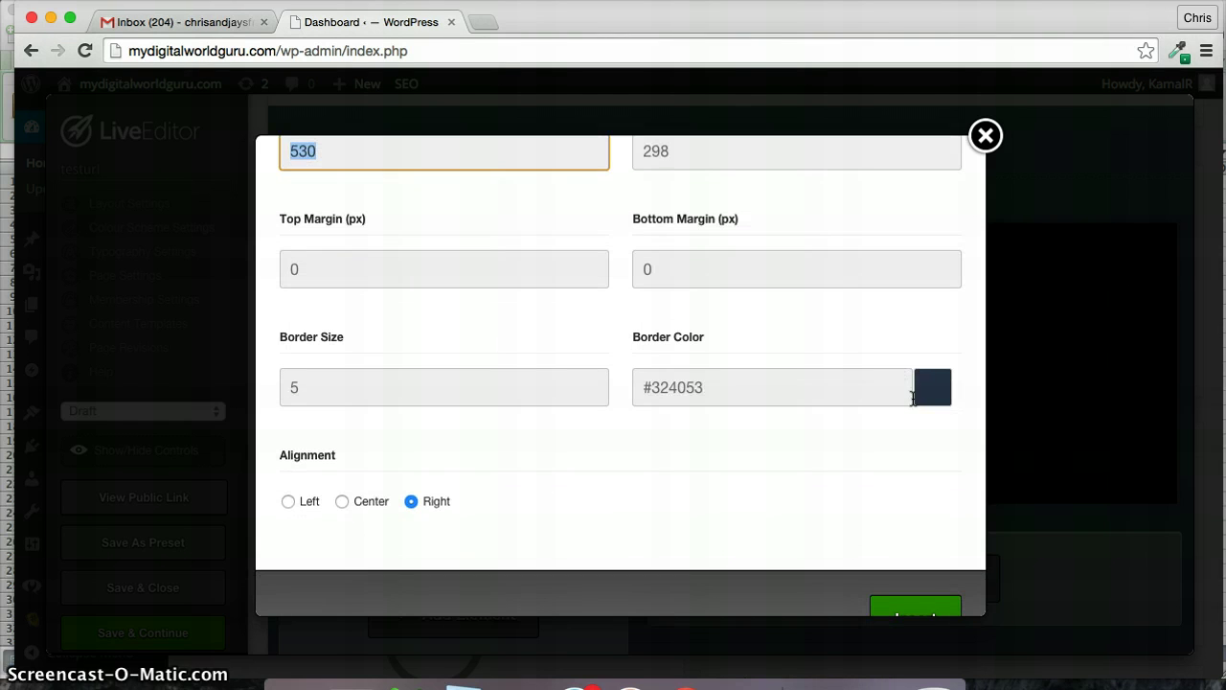
left_click(948, 391)
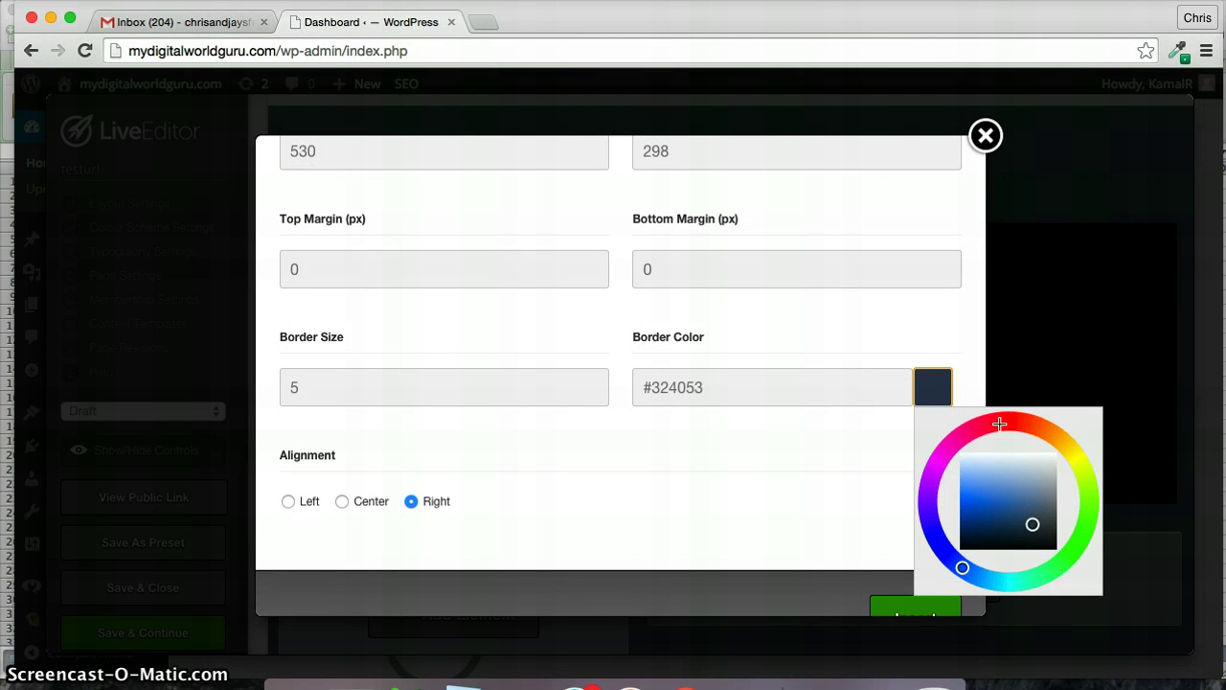
left_click_drag(975, 534, 969, 507)
left_click(834, 472)
left_click_drag(395, 383, 180, 365)
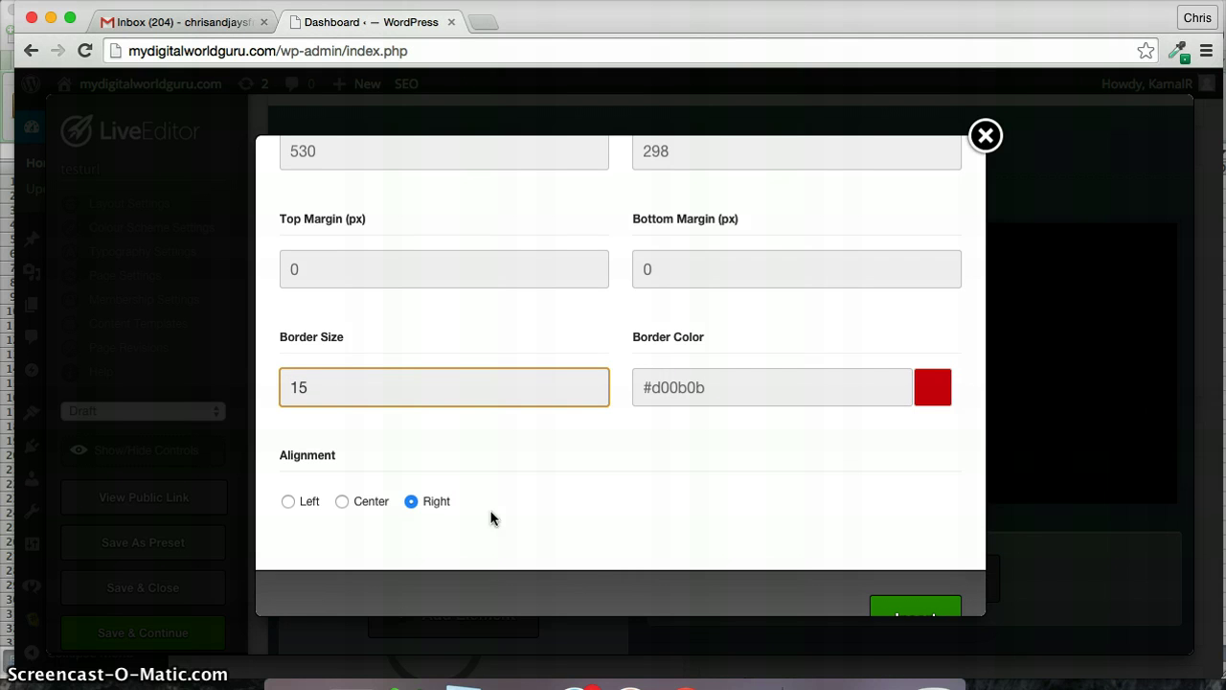
- Align the video to the center and insert the edited video into the page
left_click(345, 501)
scroll(789, 437, "down", 1)
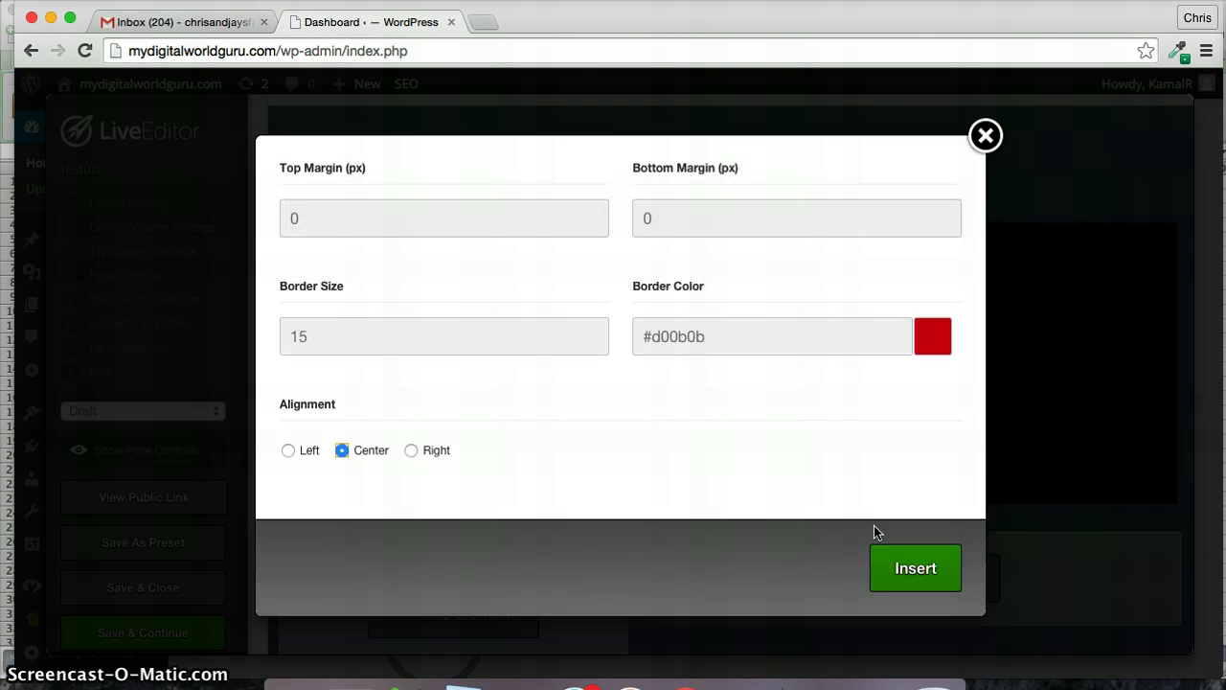
left_click(916, 569)
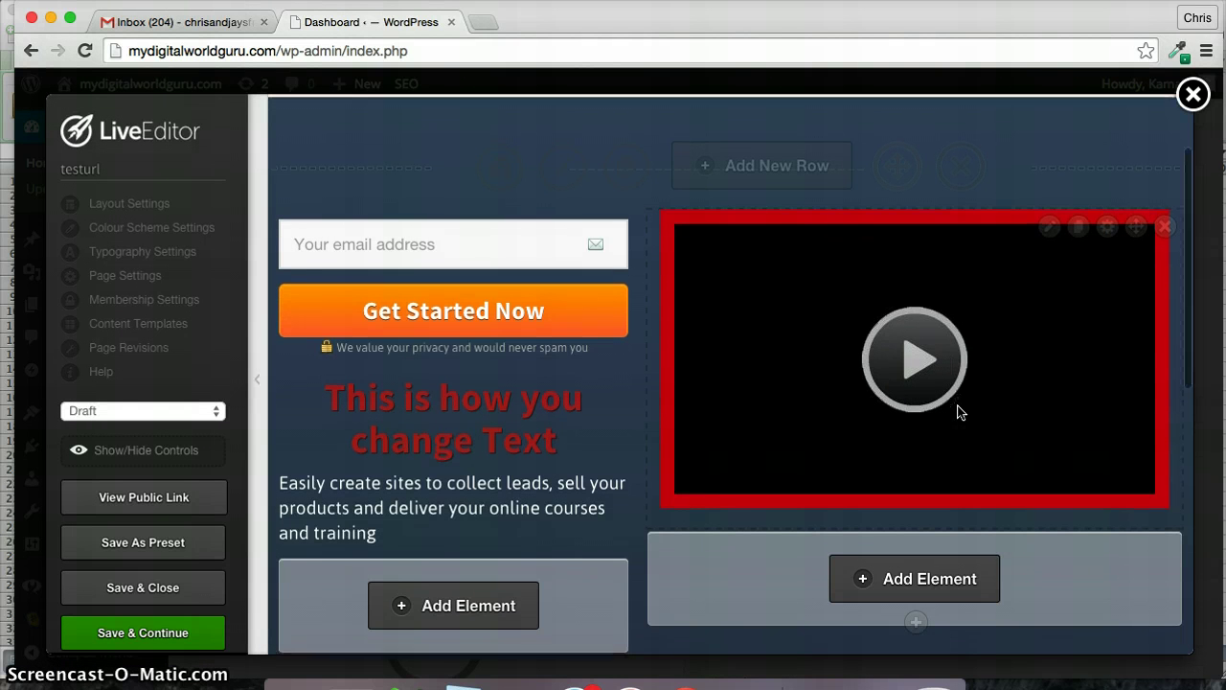
- Add an Arrows element below the video, using the thick sketched style that points right
scroll(958, 412, "down", 3)
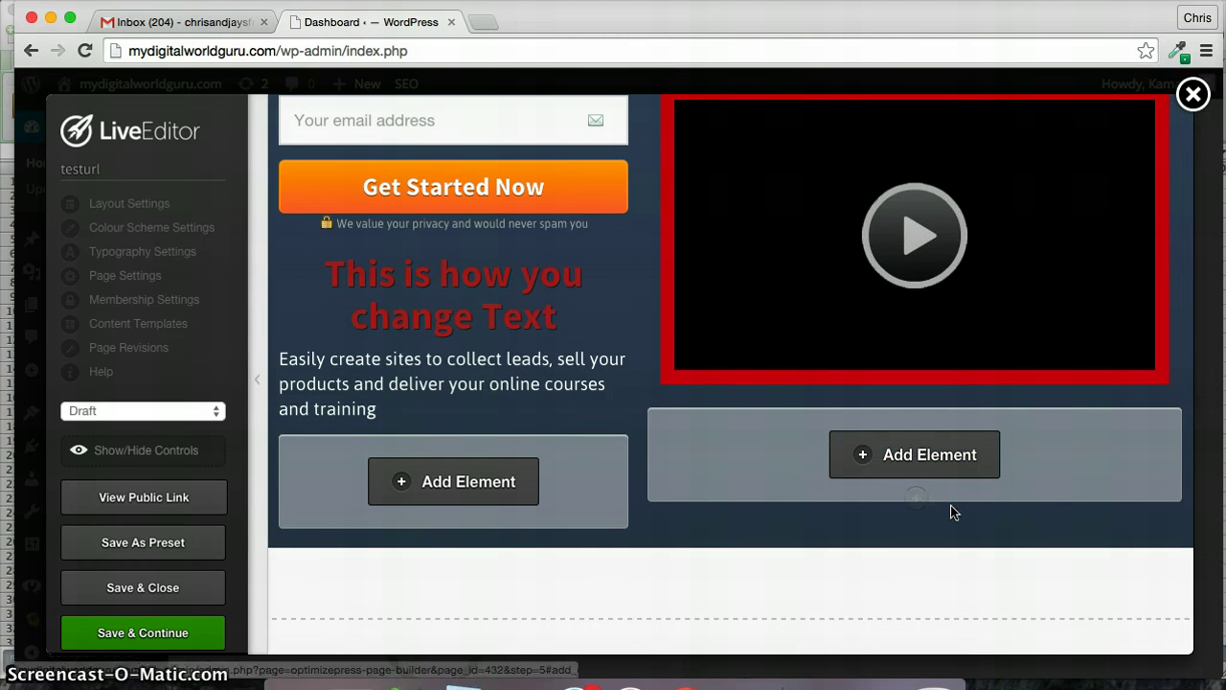
left_click(915, 469)
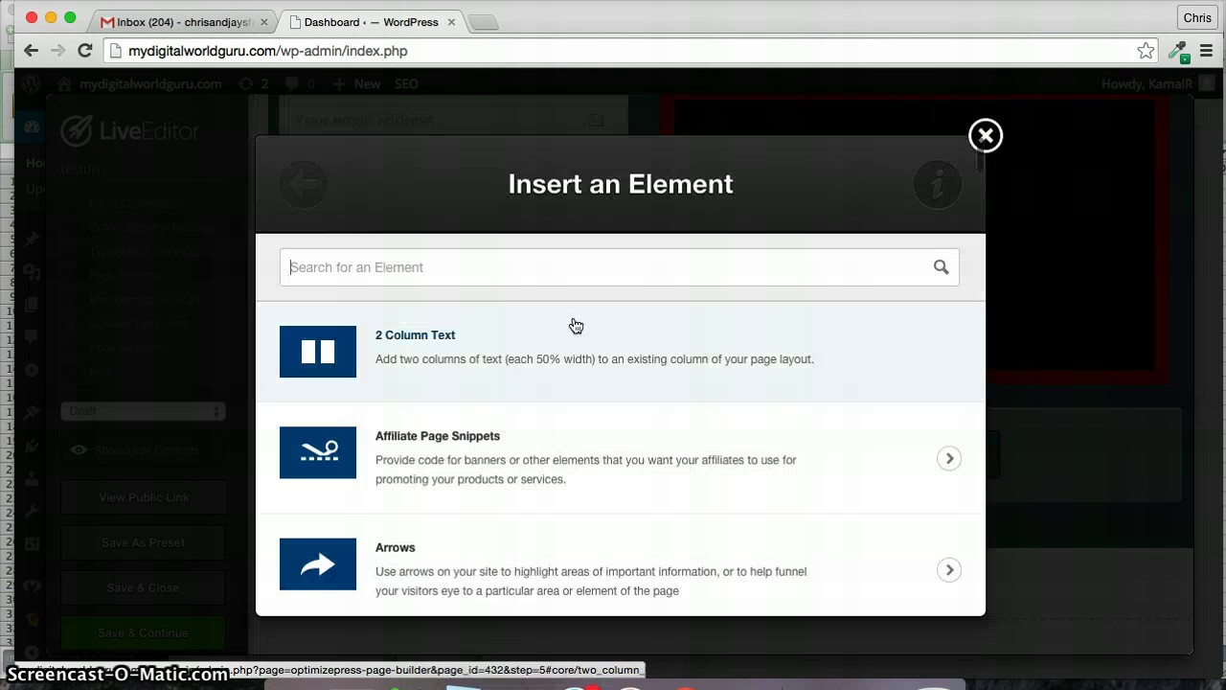
scroll(456, 373, "down", 3)
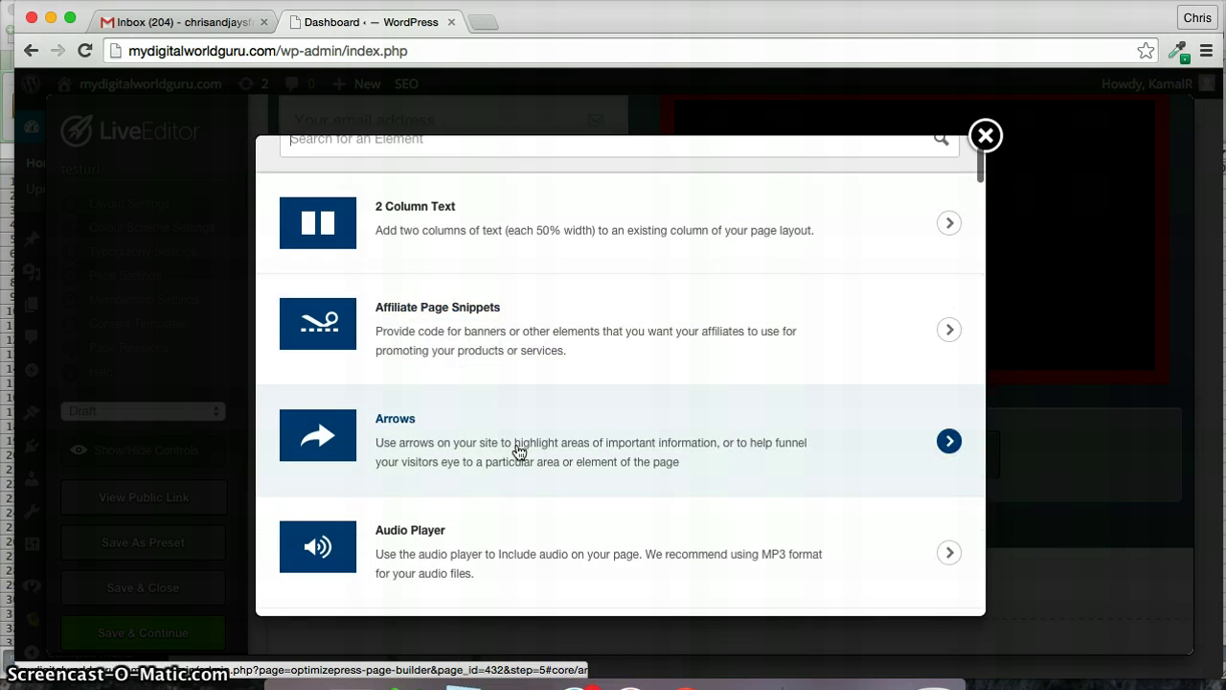
left_click(518, 450)
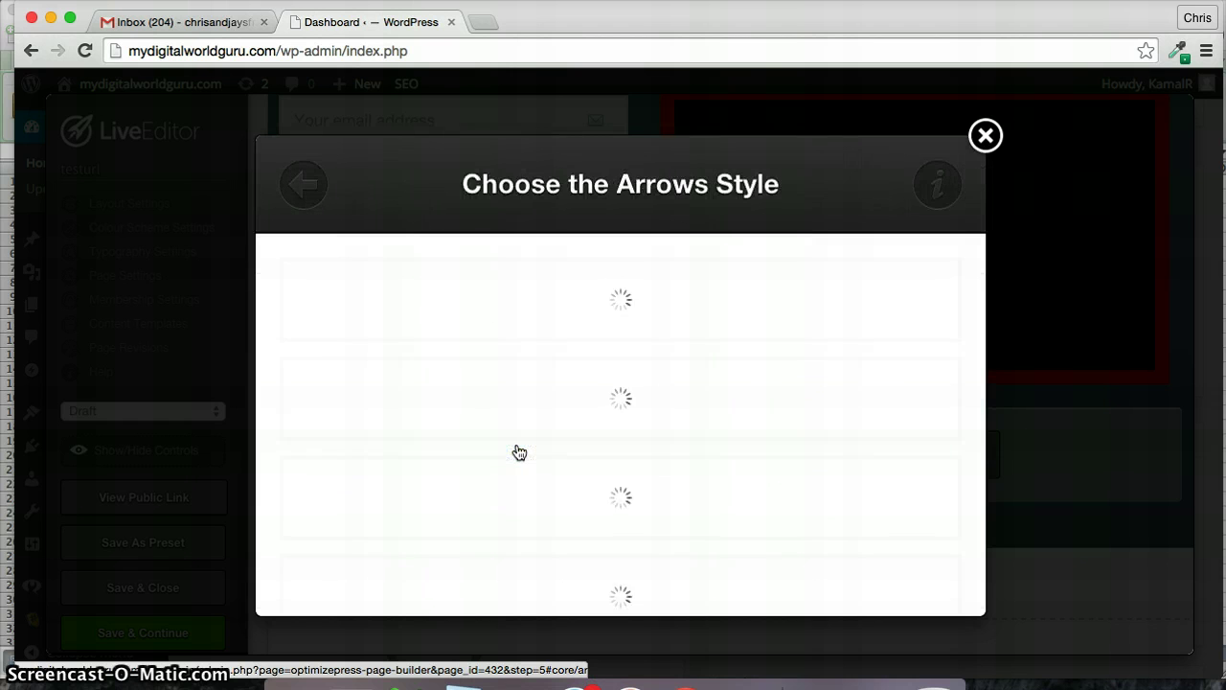
scroll(652, 451, "down", 5)
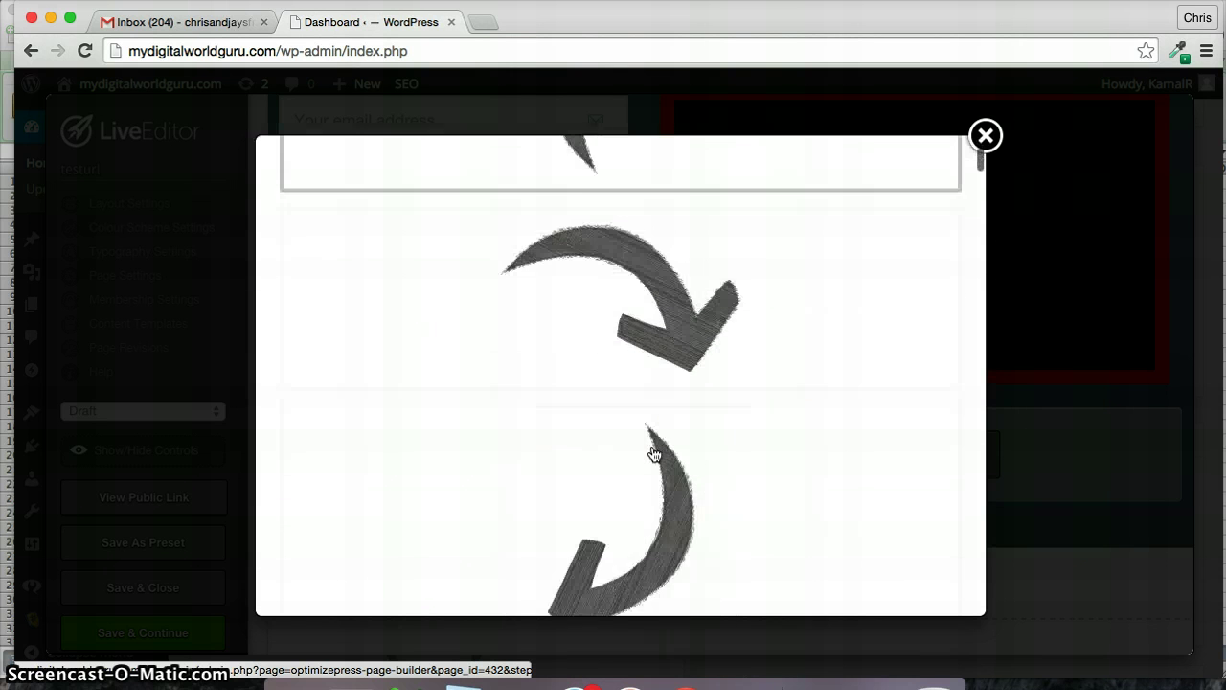
scroll(654, 452, "down", 10)
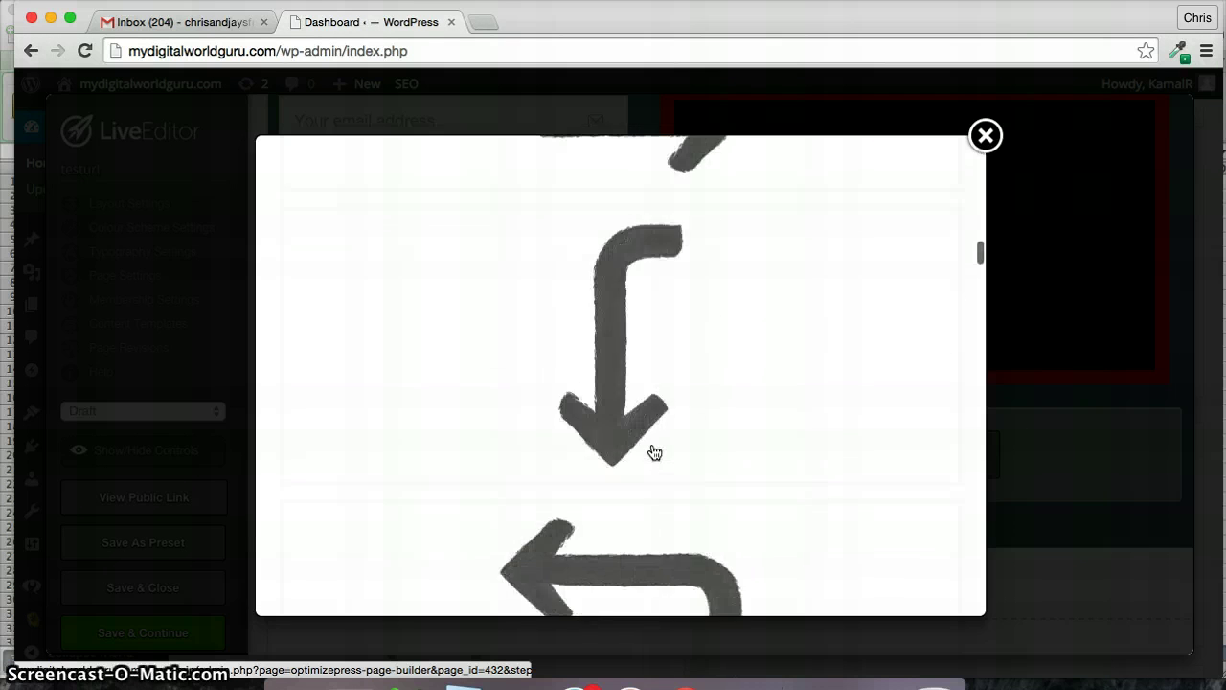
scroll(654, 452, "down", 5)
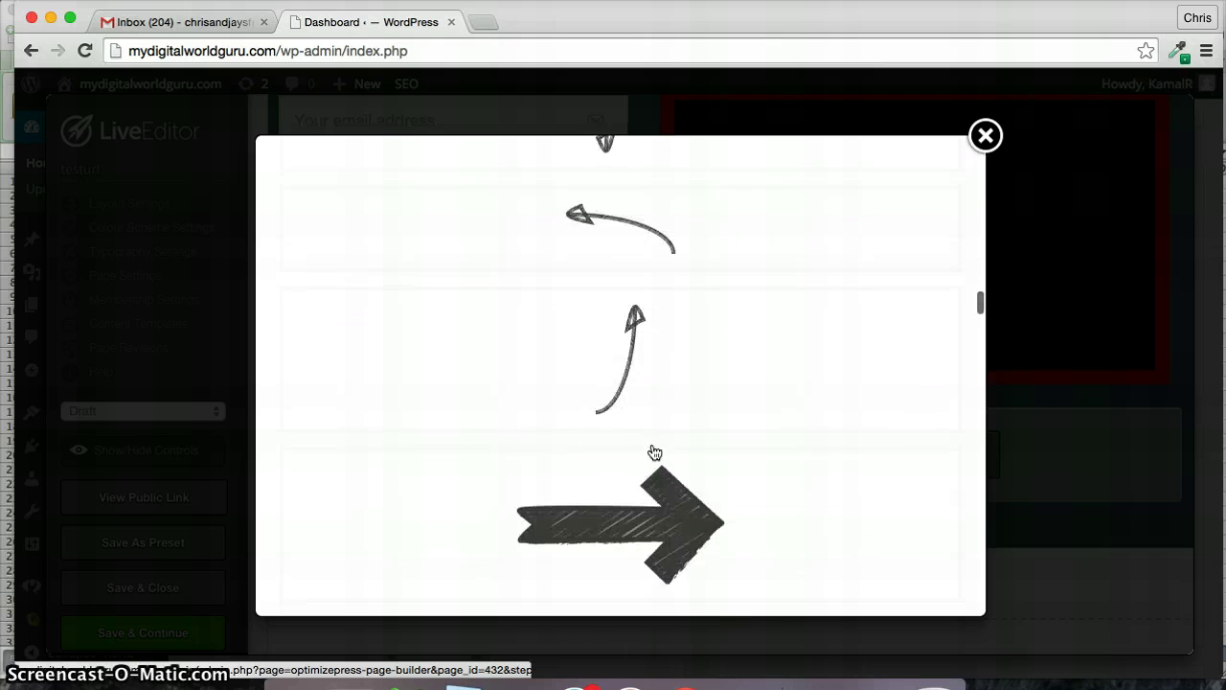
left_click(640, 537)
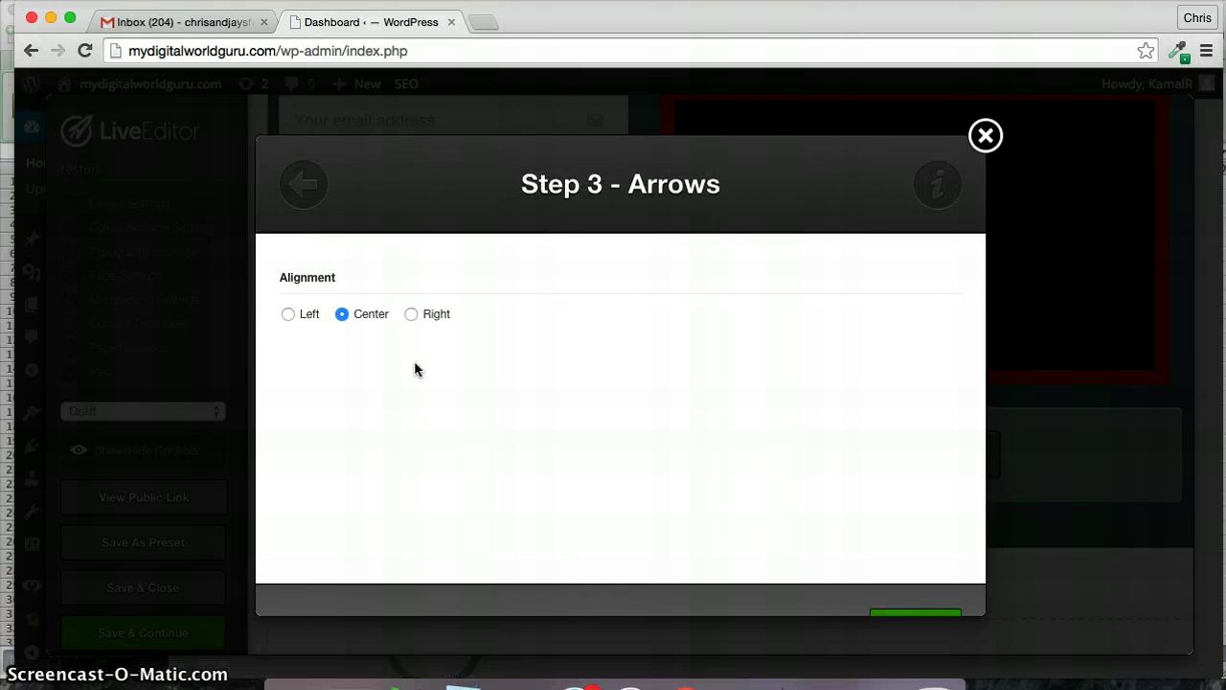
- Set the arrow's alignment to left and insert it into the page
left_click(288, 314)
scroll(603, 378, "down", 1)
left_click(915, 569)
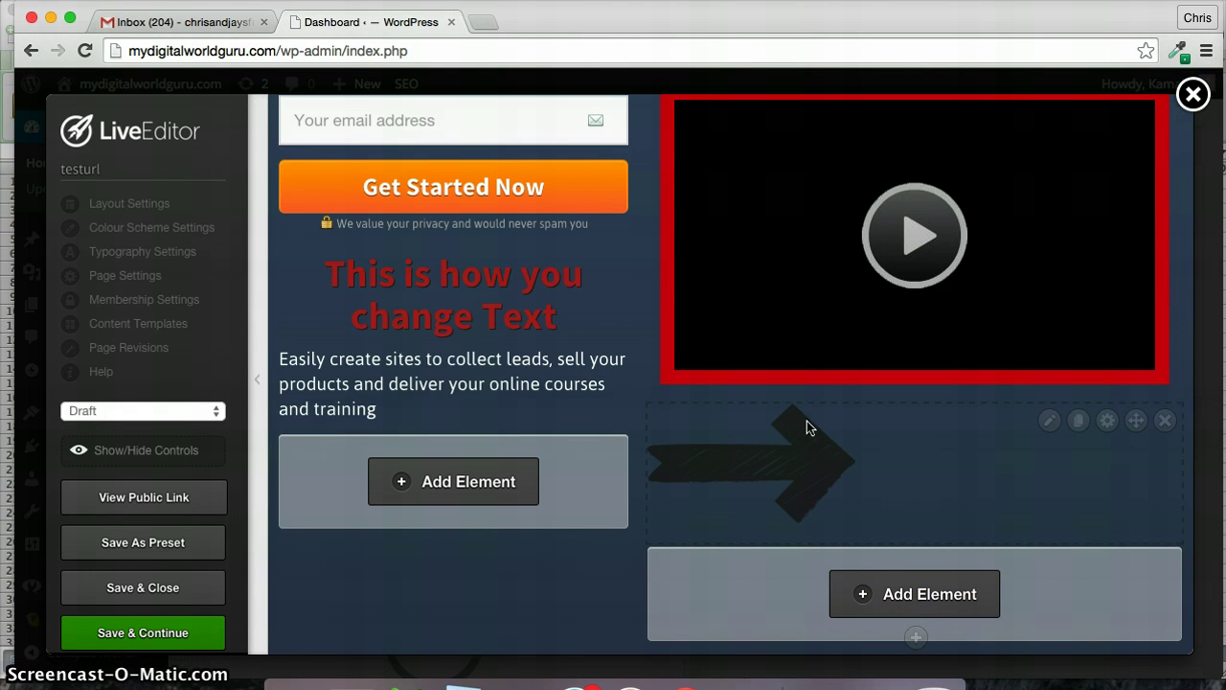
- Insert a Countdown Timer element below the arrow, keeping the preset date and leaving the redirect URL empty
scroll(910, 455, "down", 3)
left_click(931, 407)
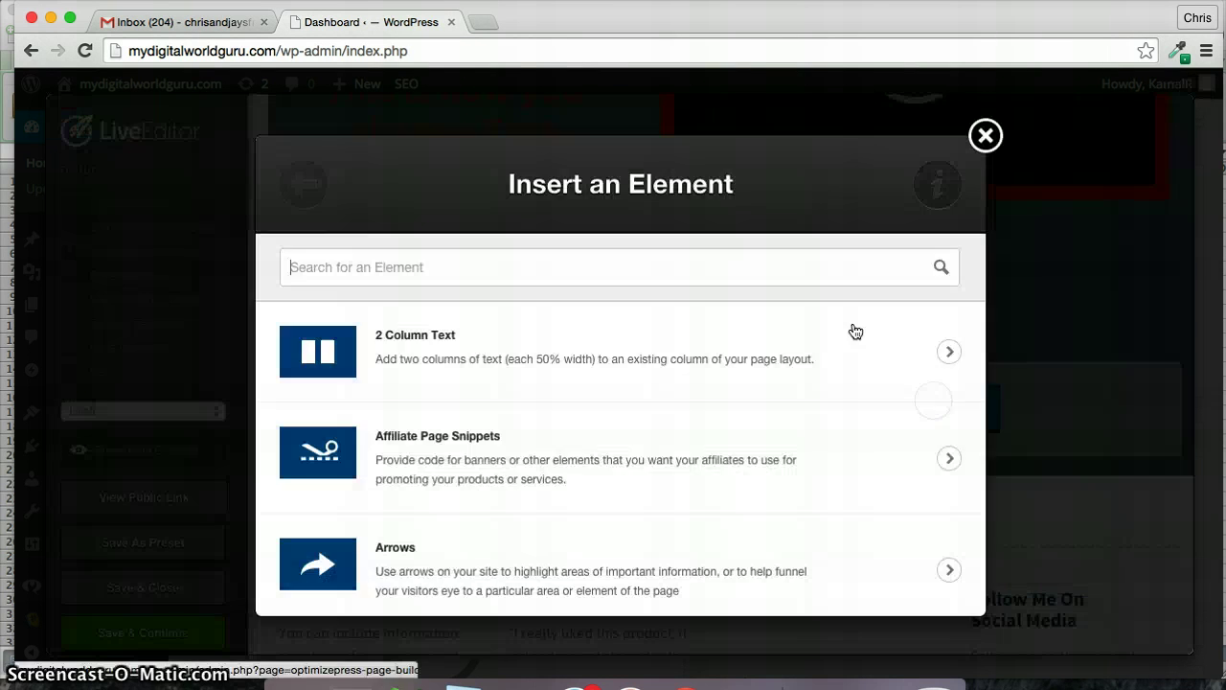
scroll(594, 384, "down", 2)
scroll(568, 428, "down", 5)
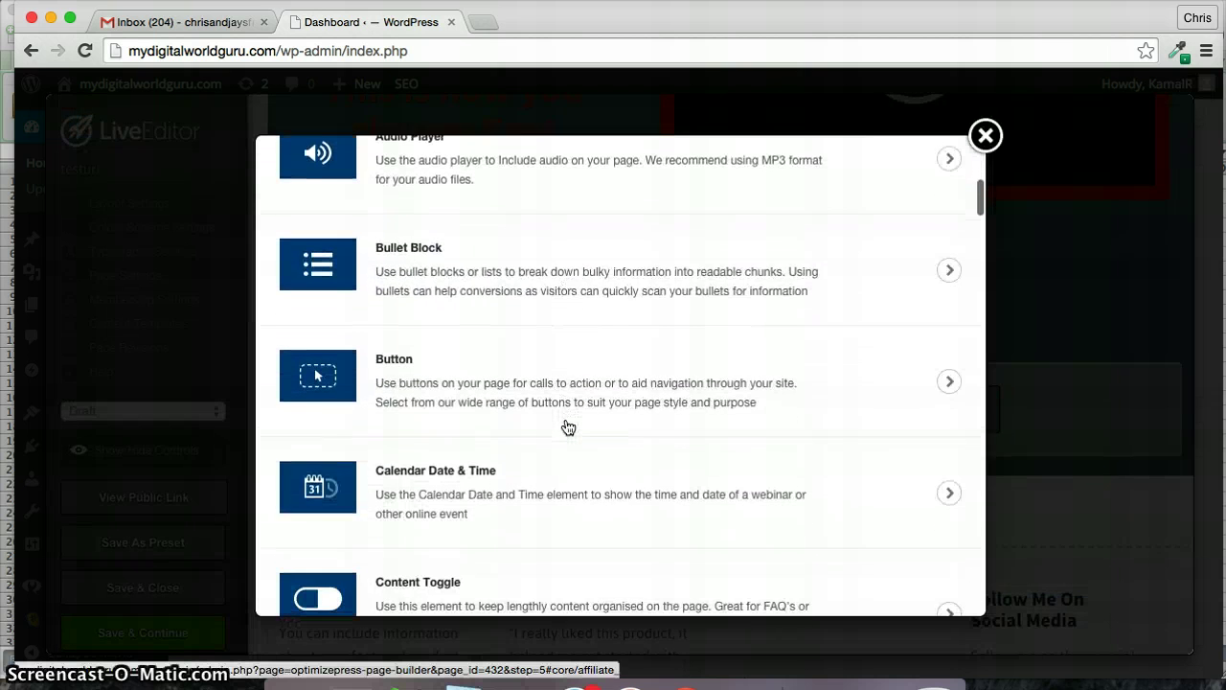
scroll(479, 467, "down", 3)
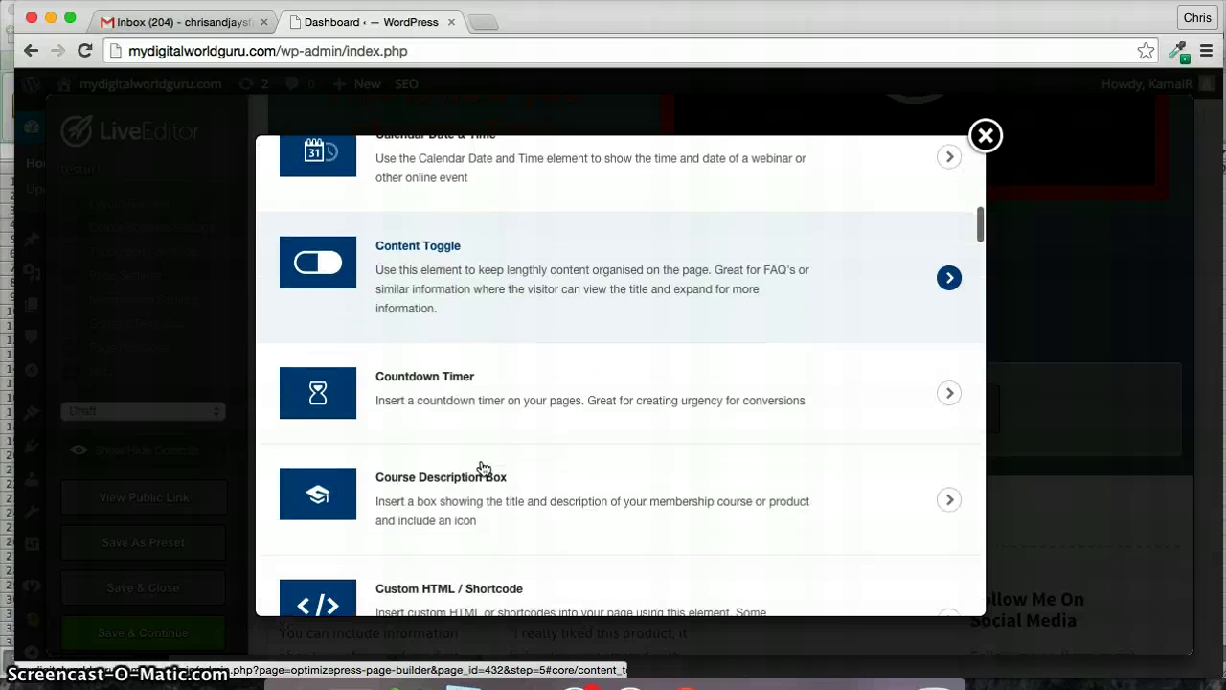
left_click(586, 401)
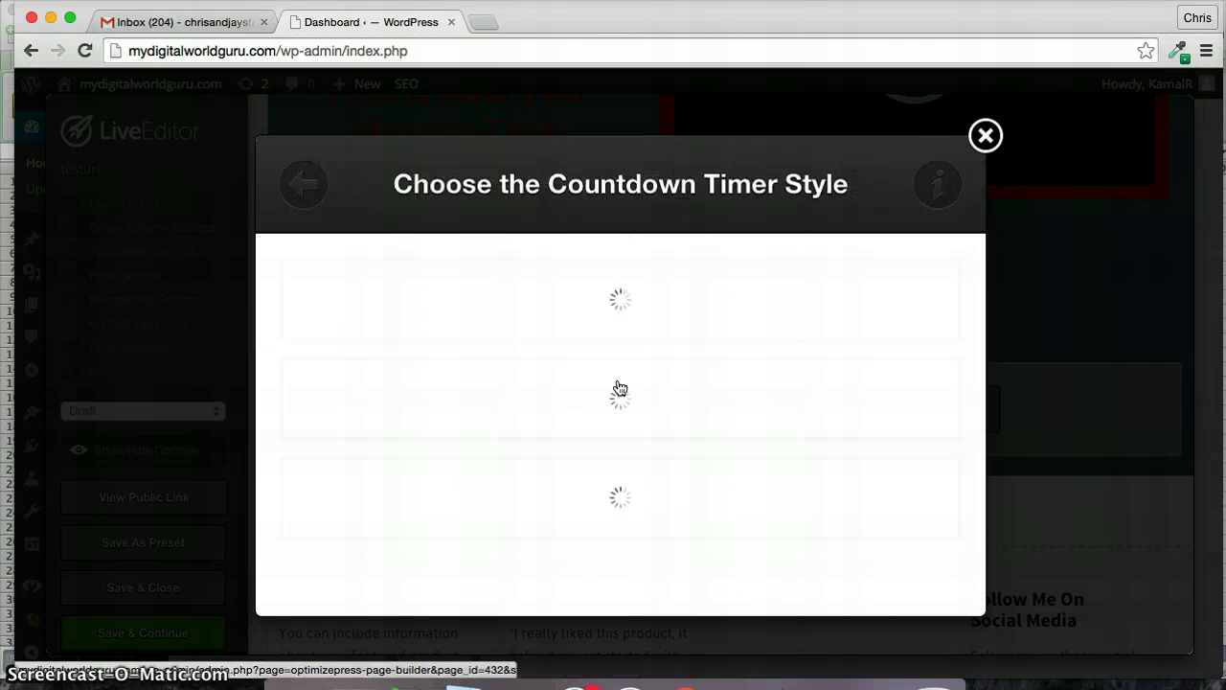
left_click(670, 362)
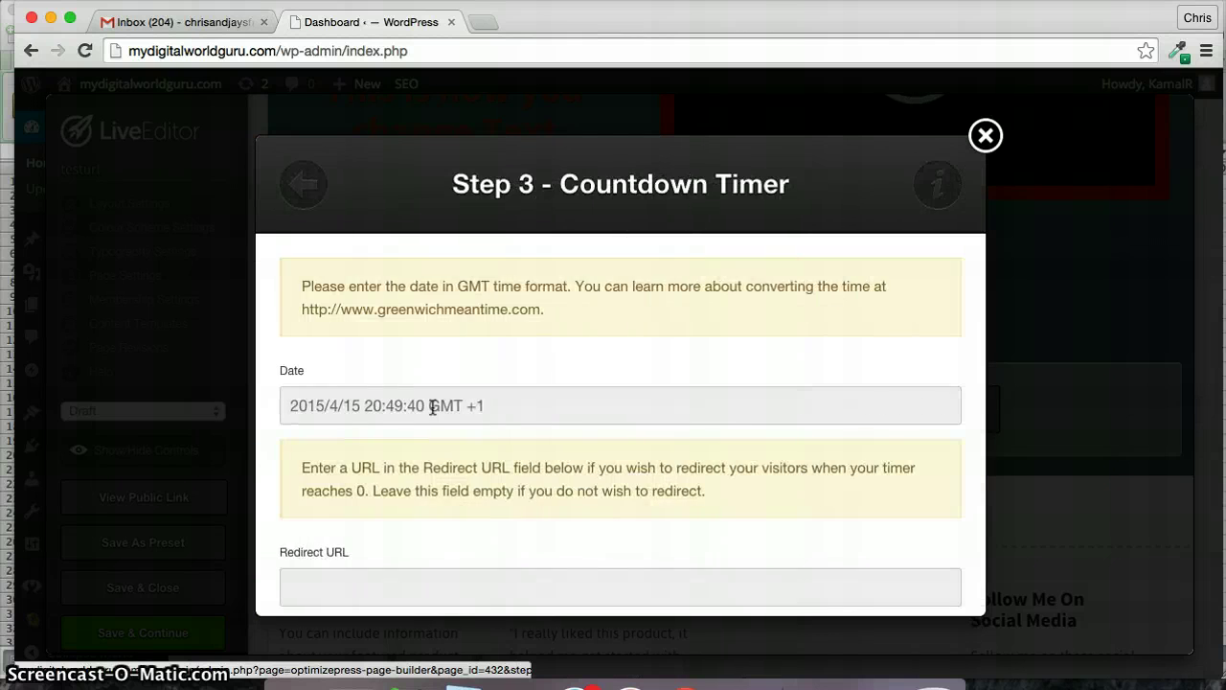
scroll(468, 465, "down", 3)
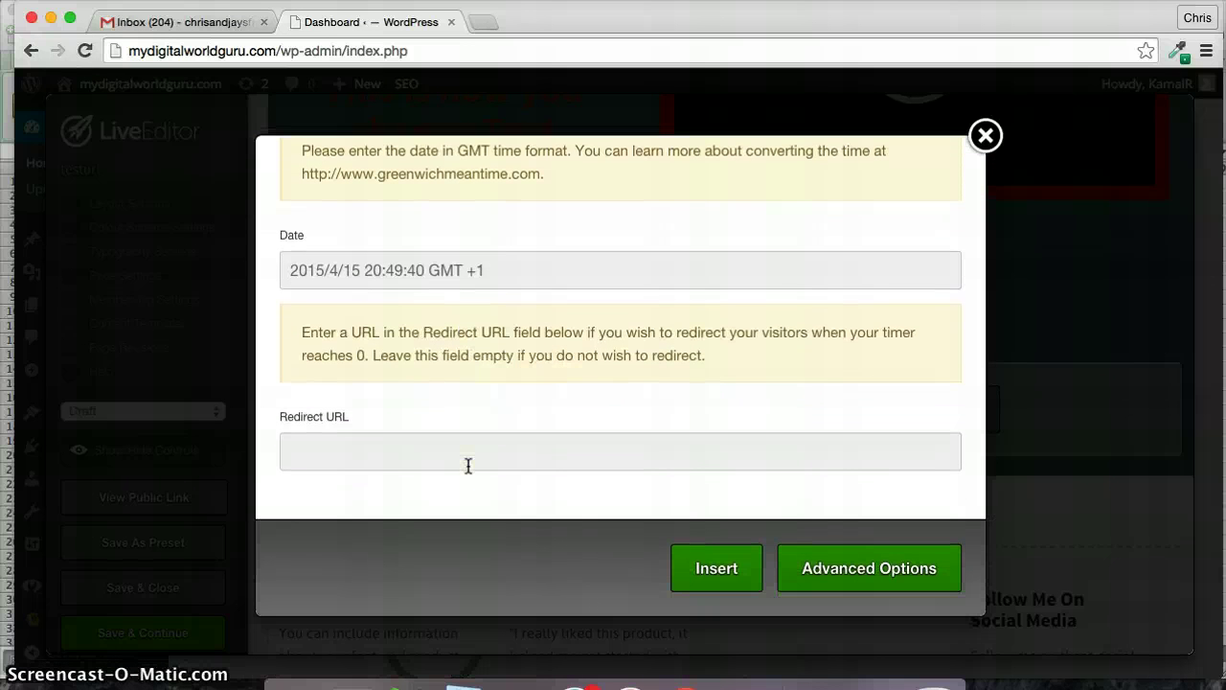
left_click(730, 576)
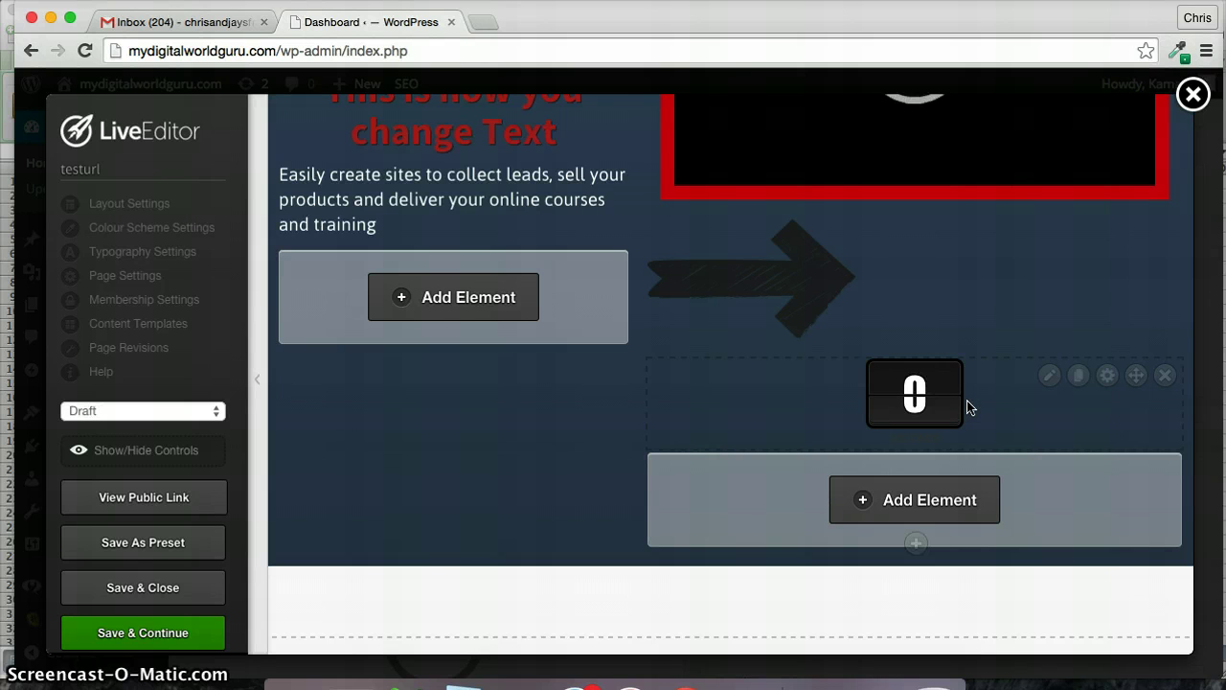
- Look over the page's rows and their controls, from the opt-in and video row down to the four-column row
scroll(974, 406, "down", 5)
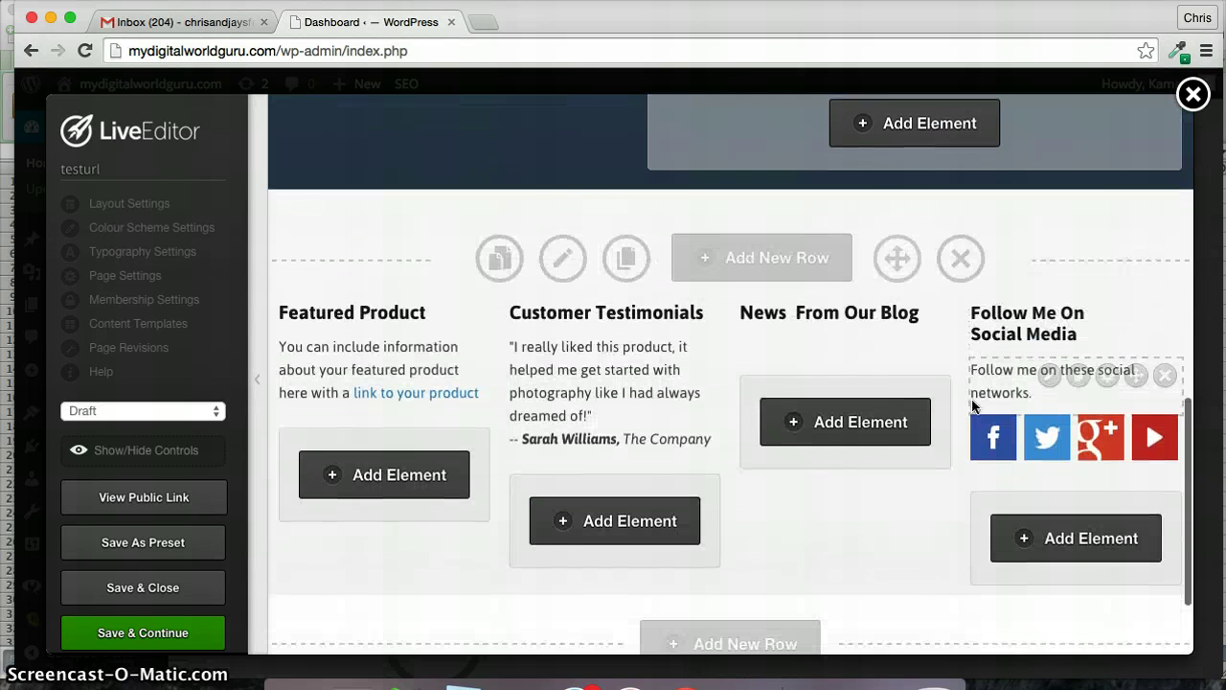
scroll(705, 433, "up", 10)
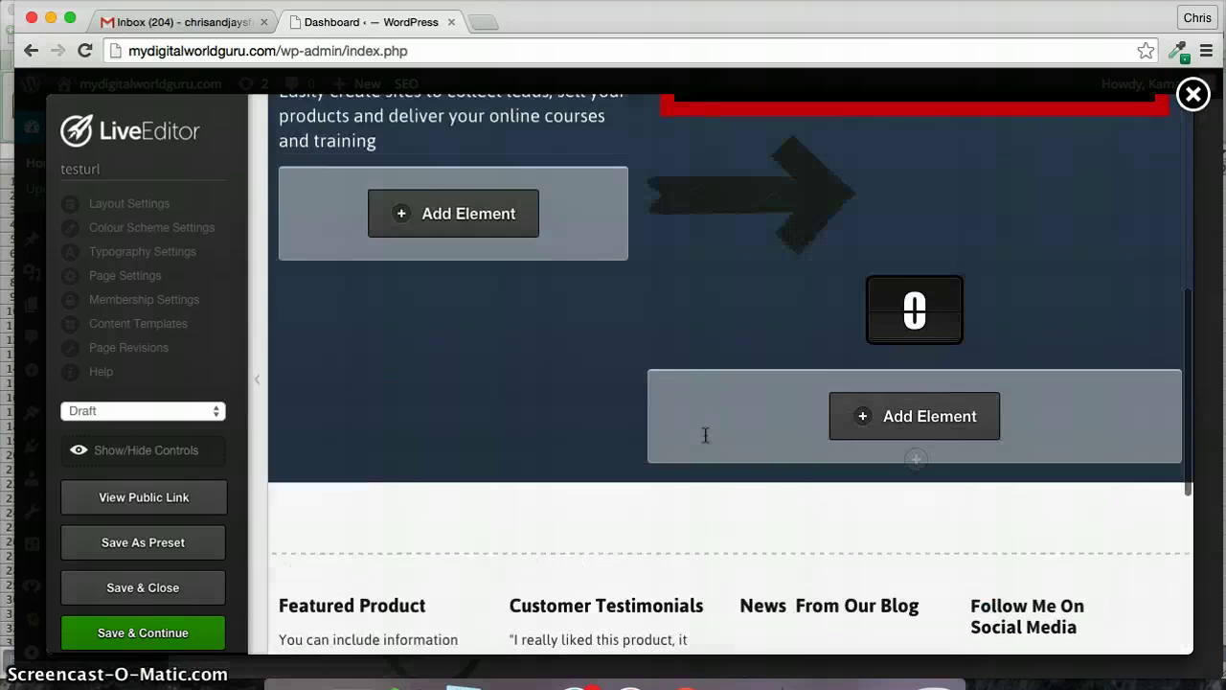
scroll(705, 433, "down", 1)
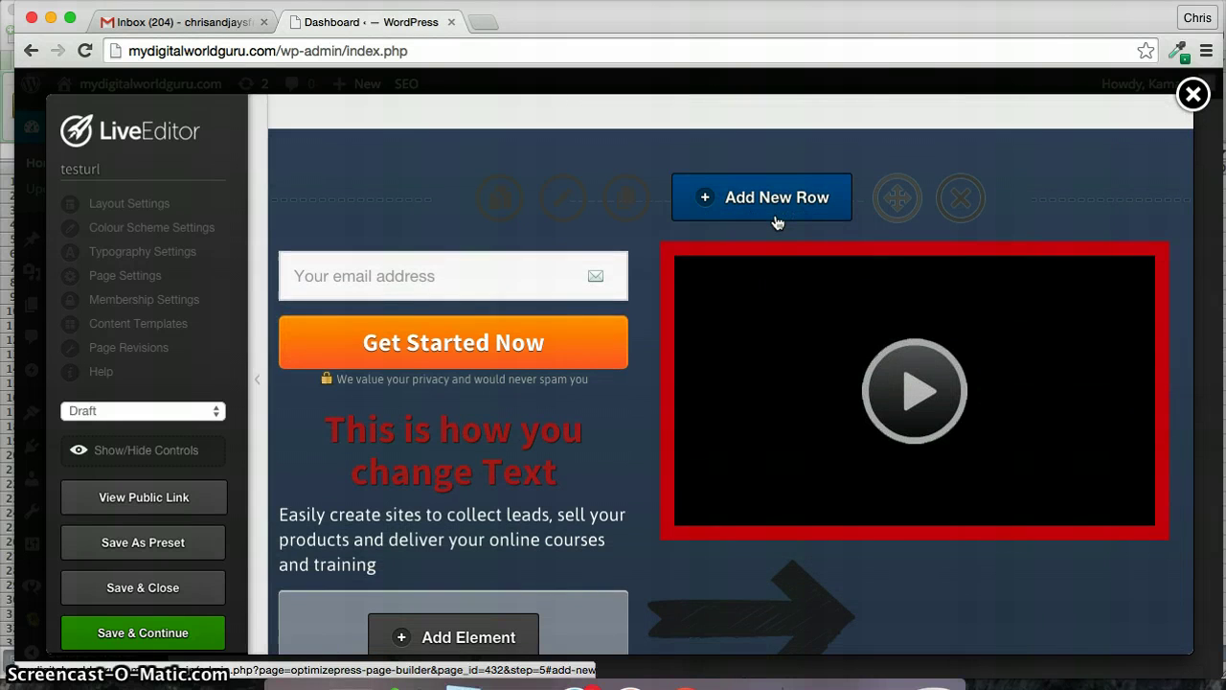
scroll(776, 220, "down", 6)
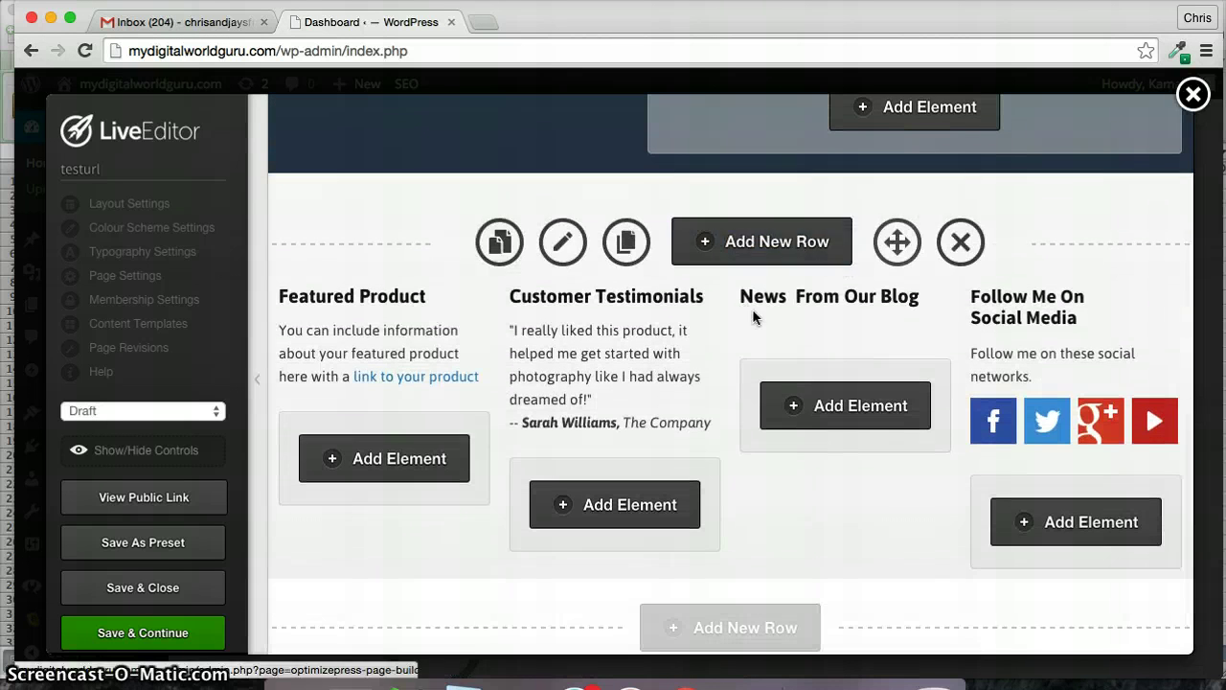
scroll(751, 316, "up", 1)
scroll(742, 277, "up", 3)
scroll(739, 276, "down", 2)
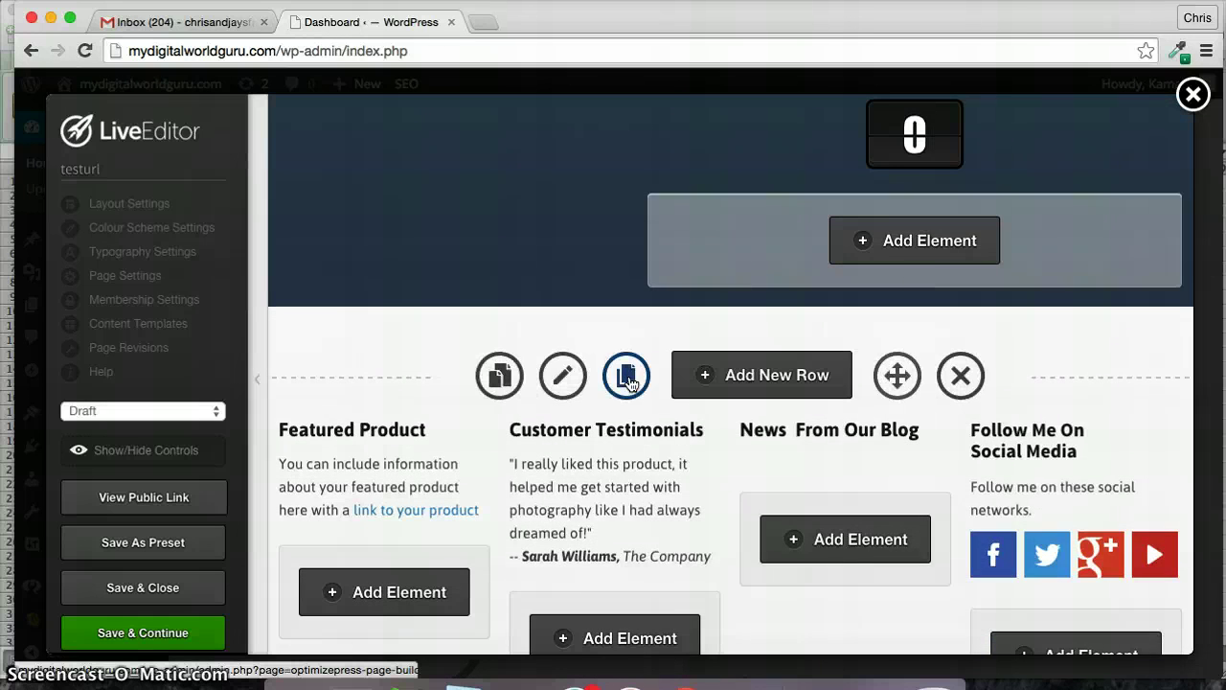
- Set the background start color of the opt-in and video row to bright yellow (#f7f830)
scroll(737, 373, "up", 5)
scroll(738, 371, "down", 1)
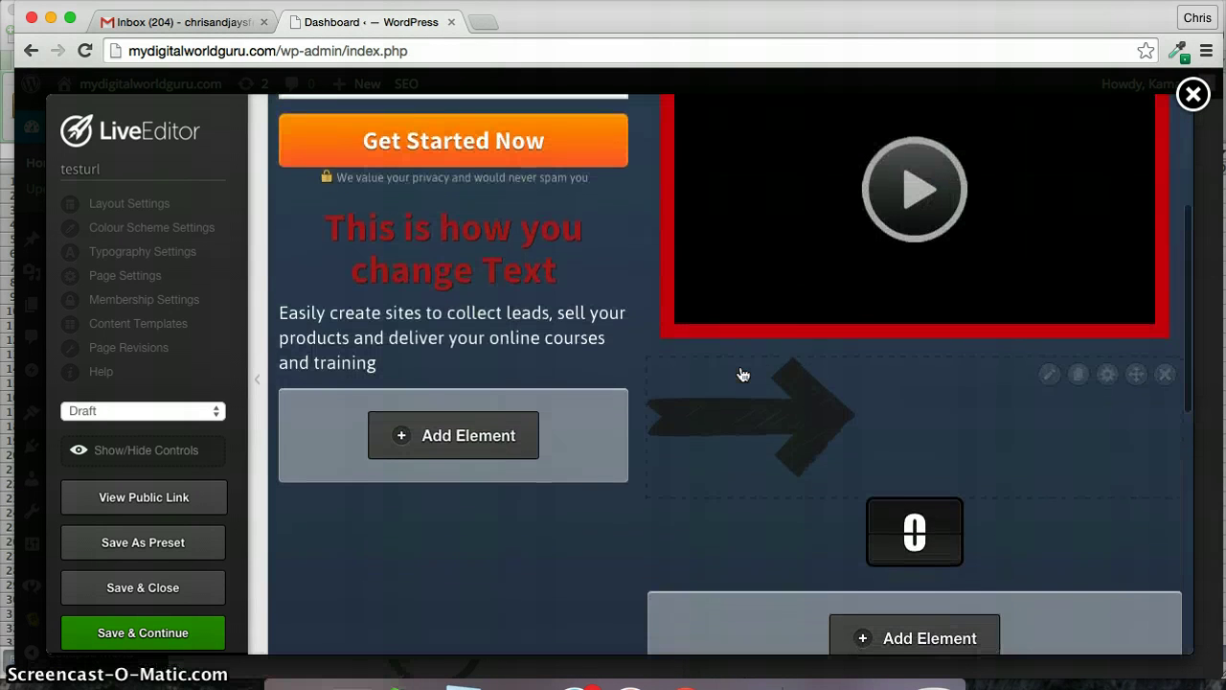
scroll(479, 589, "up", 4)
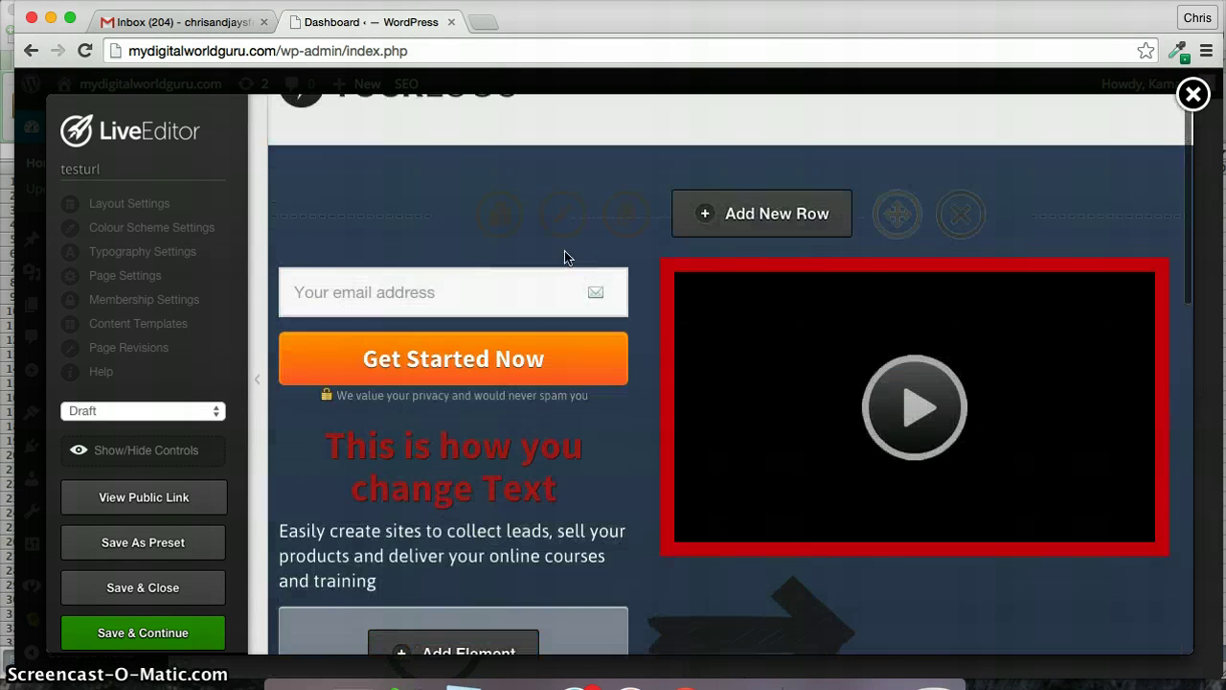
left_click(572, 212)
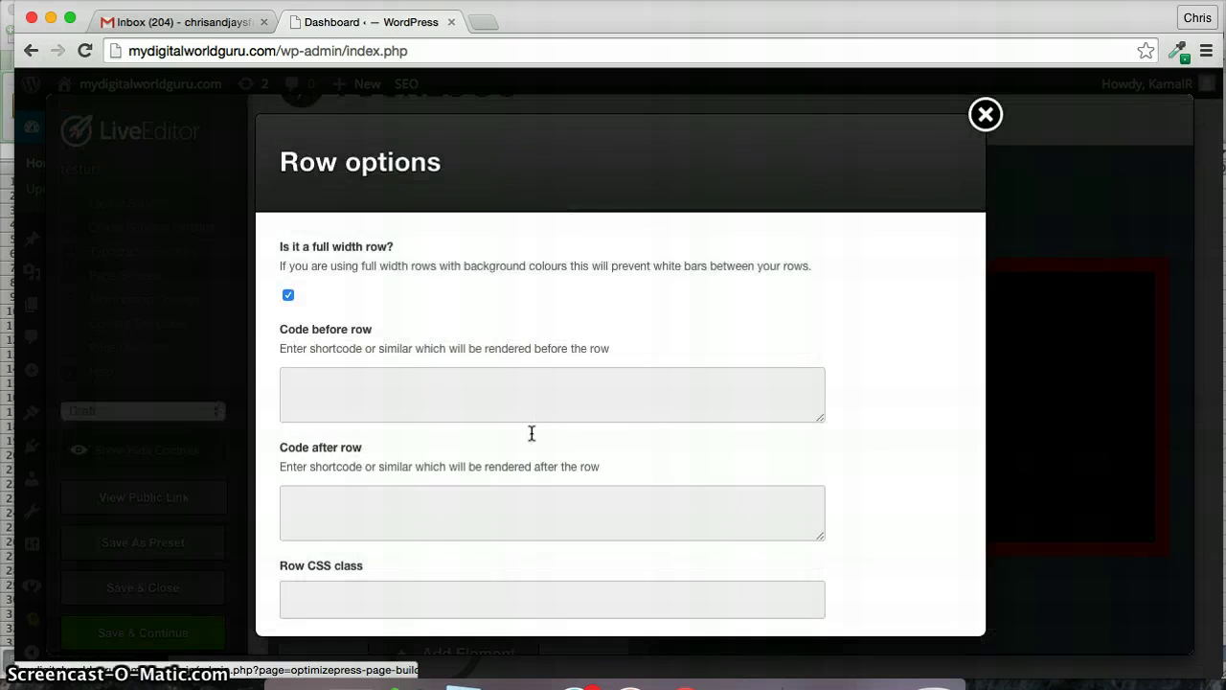
scroll(532, 433, "down", 4)
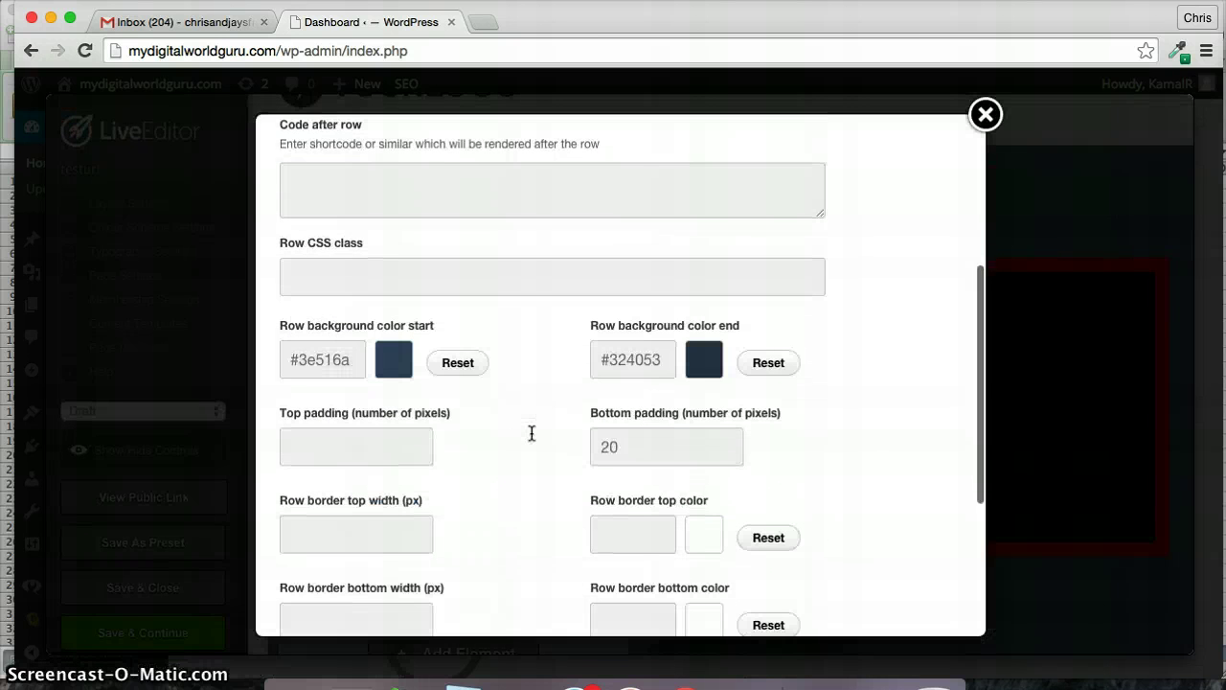
left_click(394, 367)
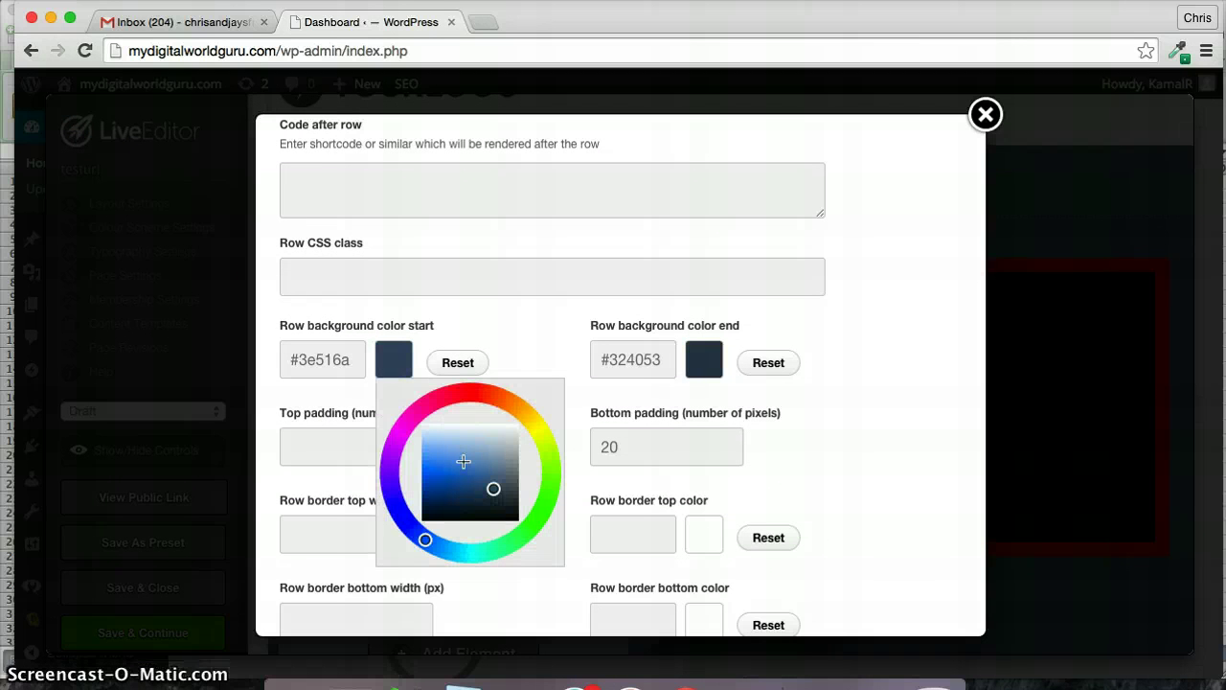
mouse_move(465, 457)
left_mouse_down()
mouse_move(537, 418)
mouse_move(538, 433)
left_mouse_up()
left_click(437, 465)
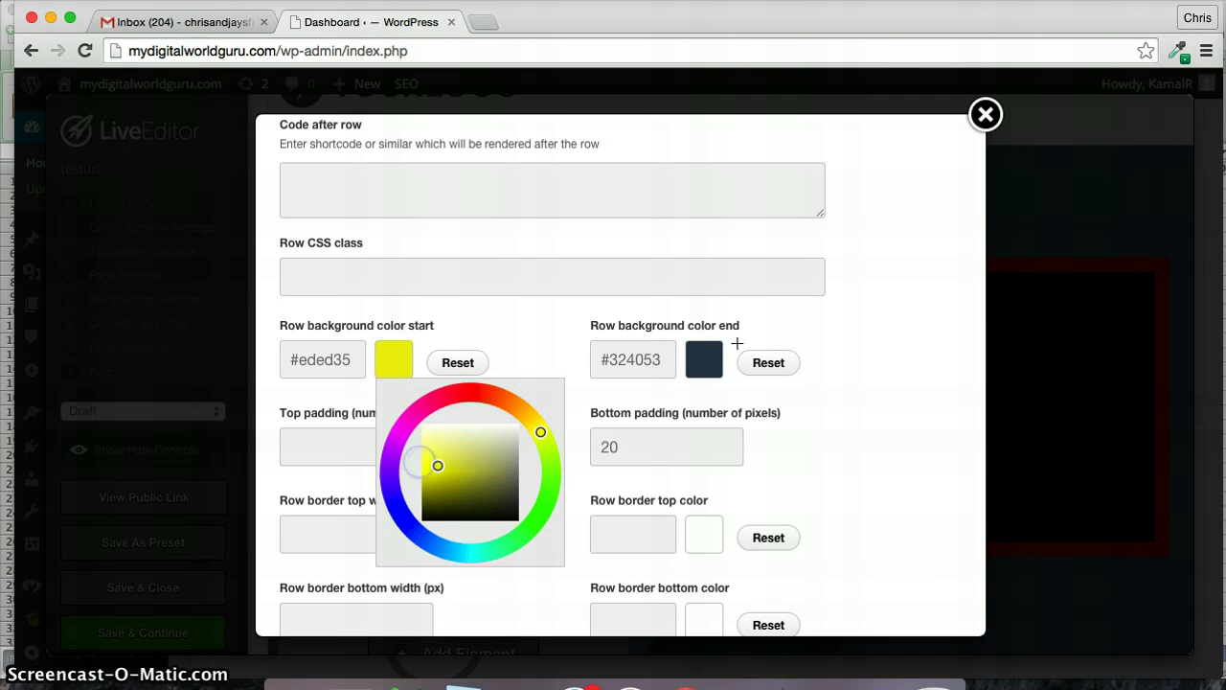
- Set the row's background end color to dark green (#325334) and update the row
left_click(699, 365)
left_click_drag(857, 479, 848, 512)
left_click(485, 407)
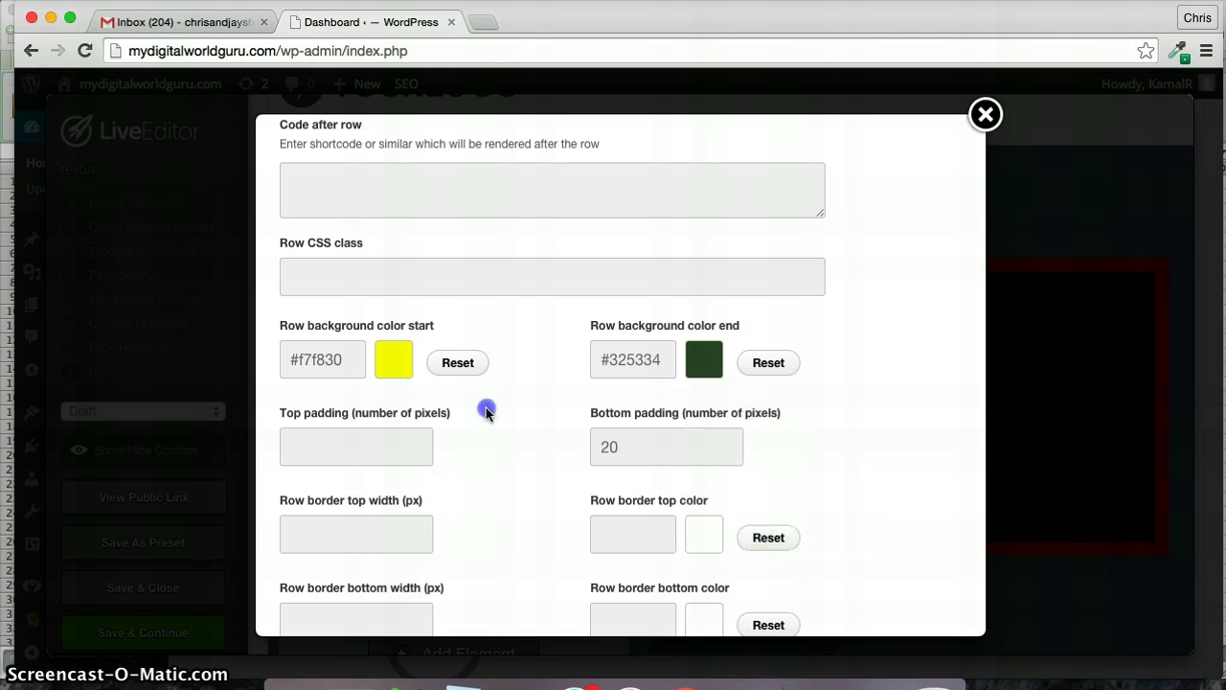
scroll(838, 527, "down", 5)
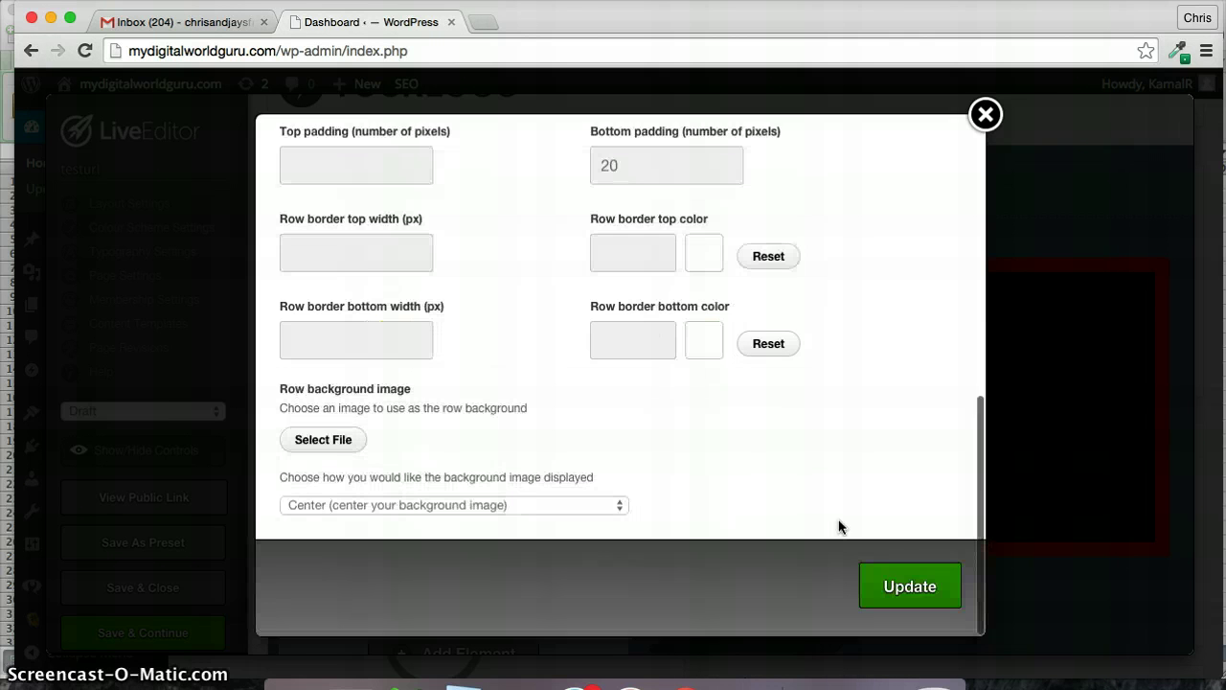
left_click(929, 585)
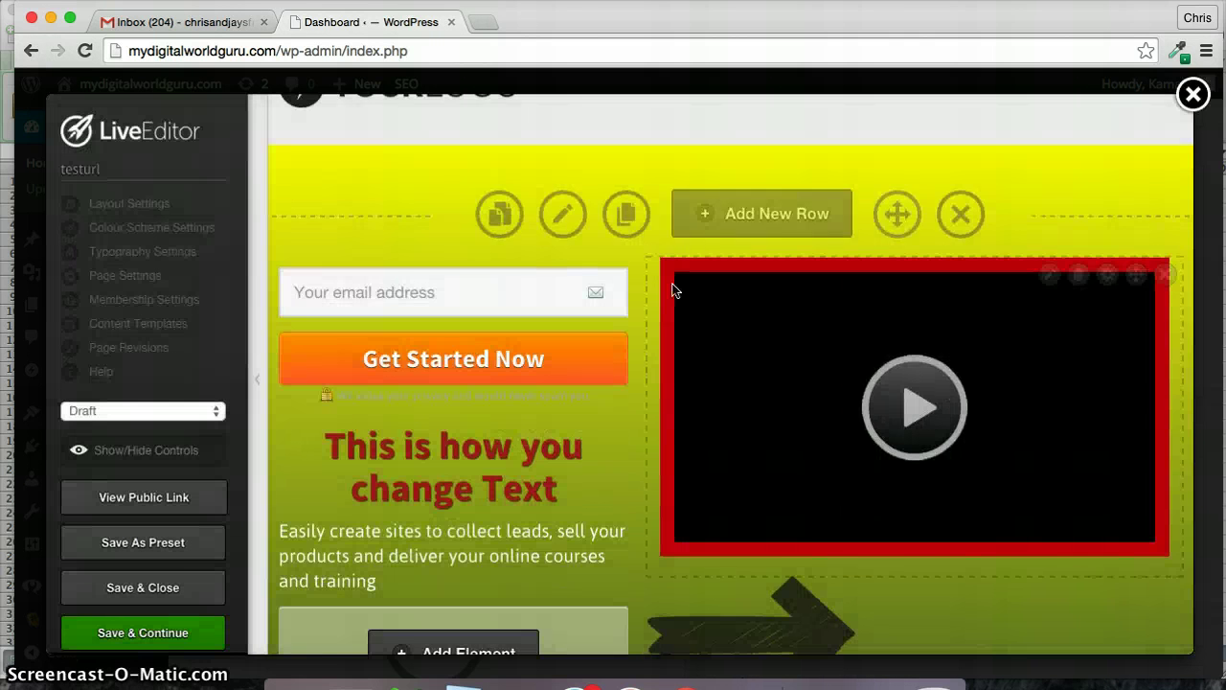
scroll(674, 289, "down", 5)
scroll(673, 289, "down", 1)
scroll(650, 384, "up", 8)
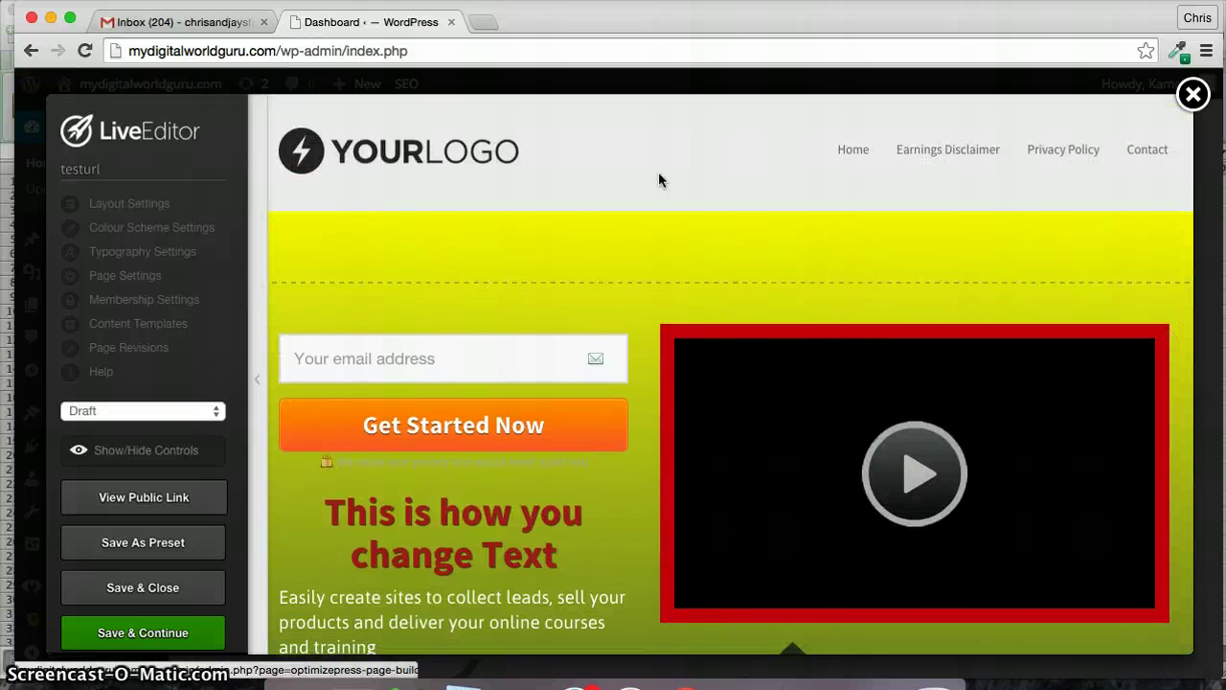
- Choose the media library image CROP-Natural-Products-Expo-West-2012-204-2 at medium size as the opt-in and video row's background image
mouse_move(621, 345)
left_click(568, 296)
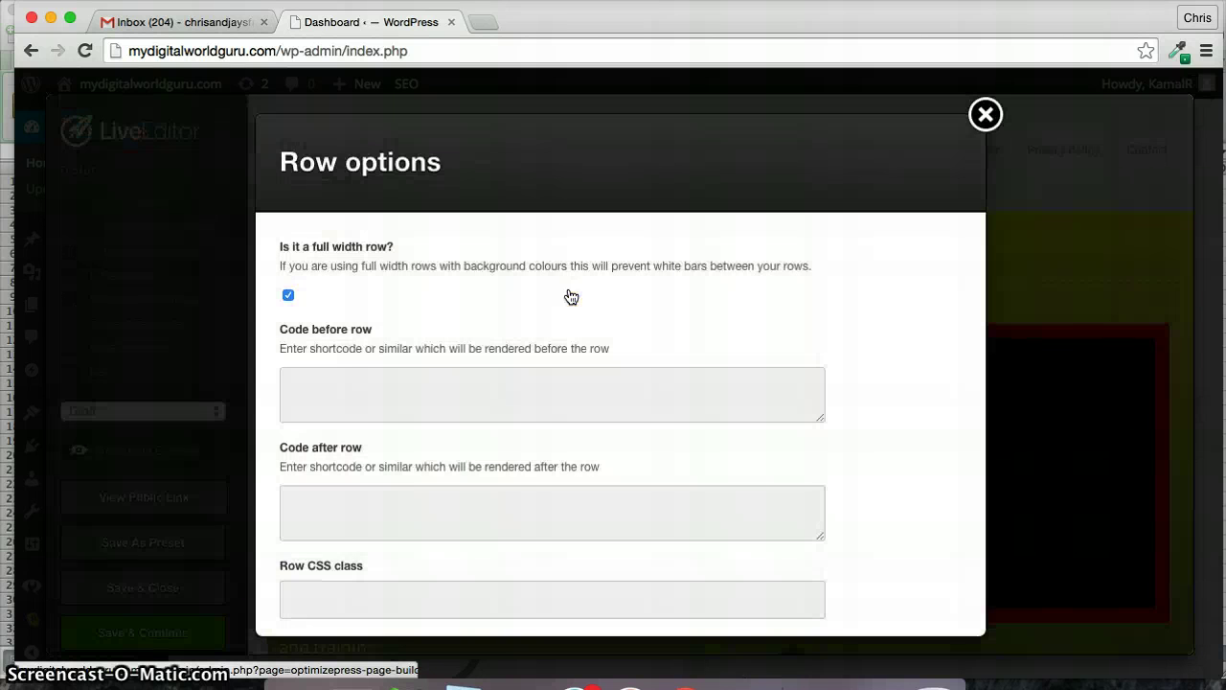
scroll(558, 430, "down", 10)
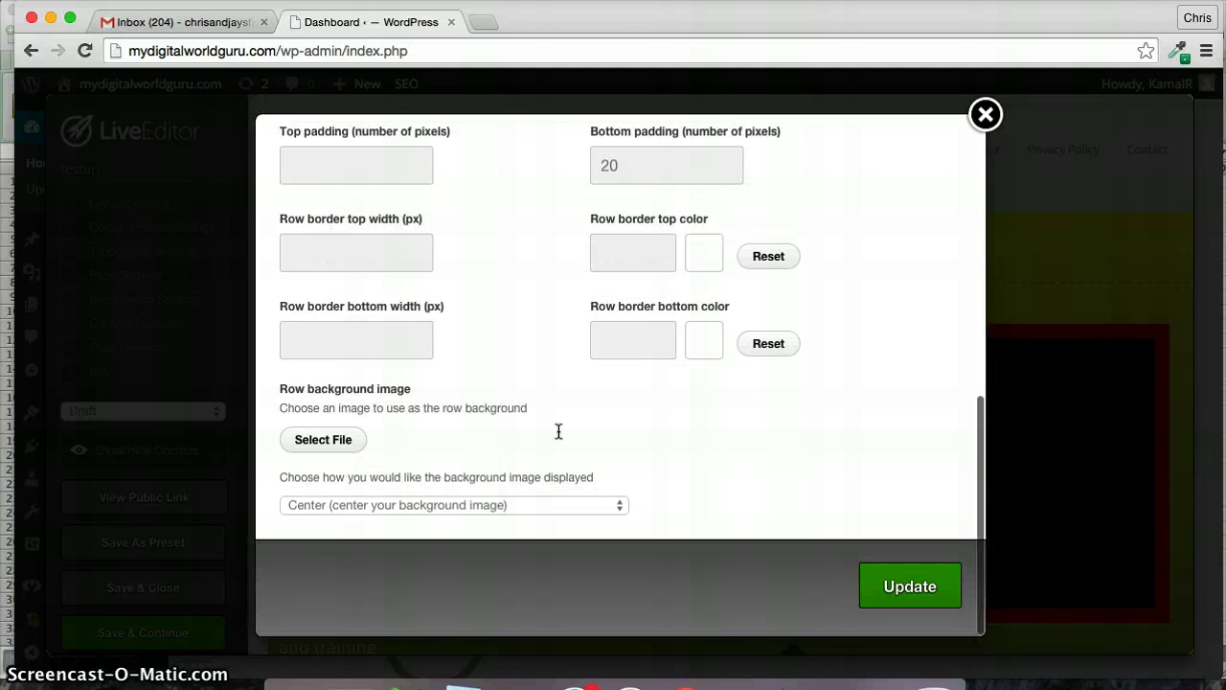
left_click(331, 447)
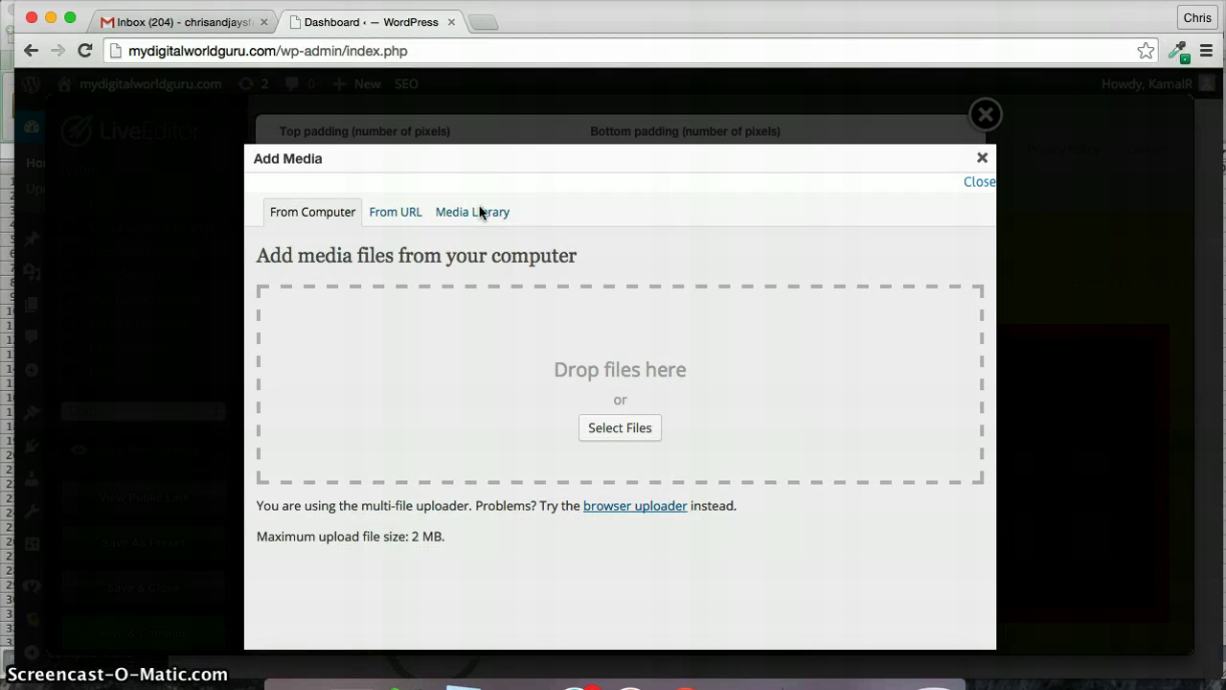
left_click(475, 212)
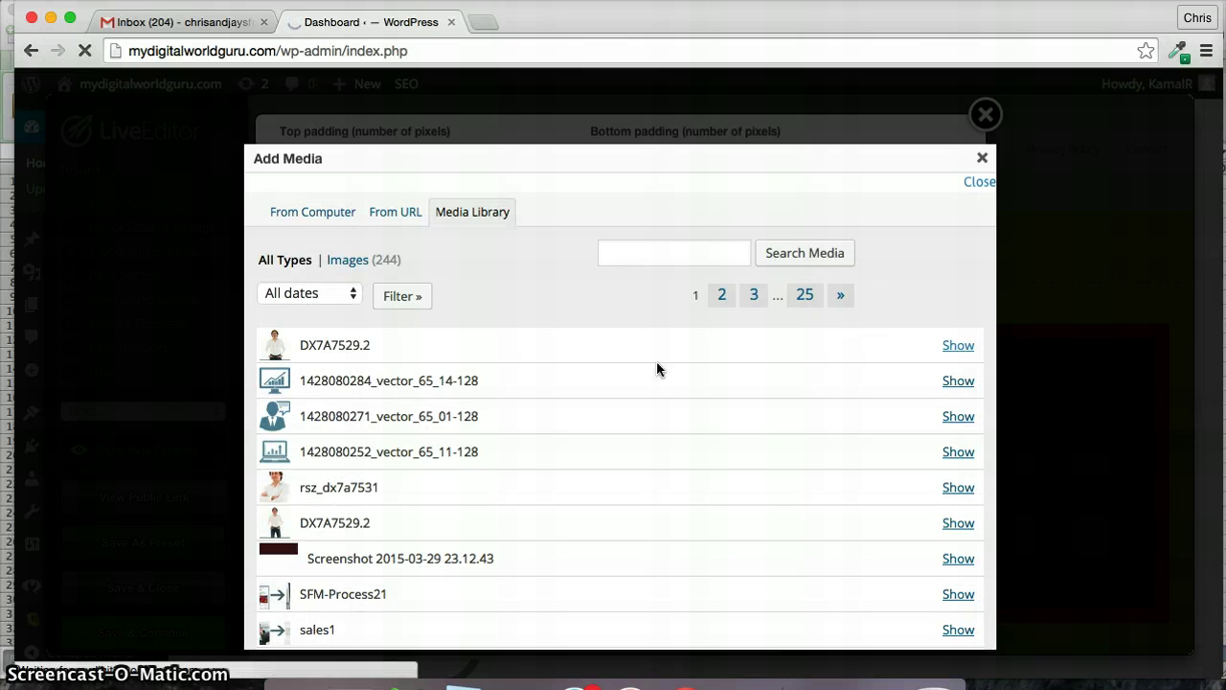
scroll(674, 398, "down", 8)
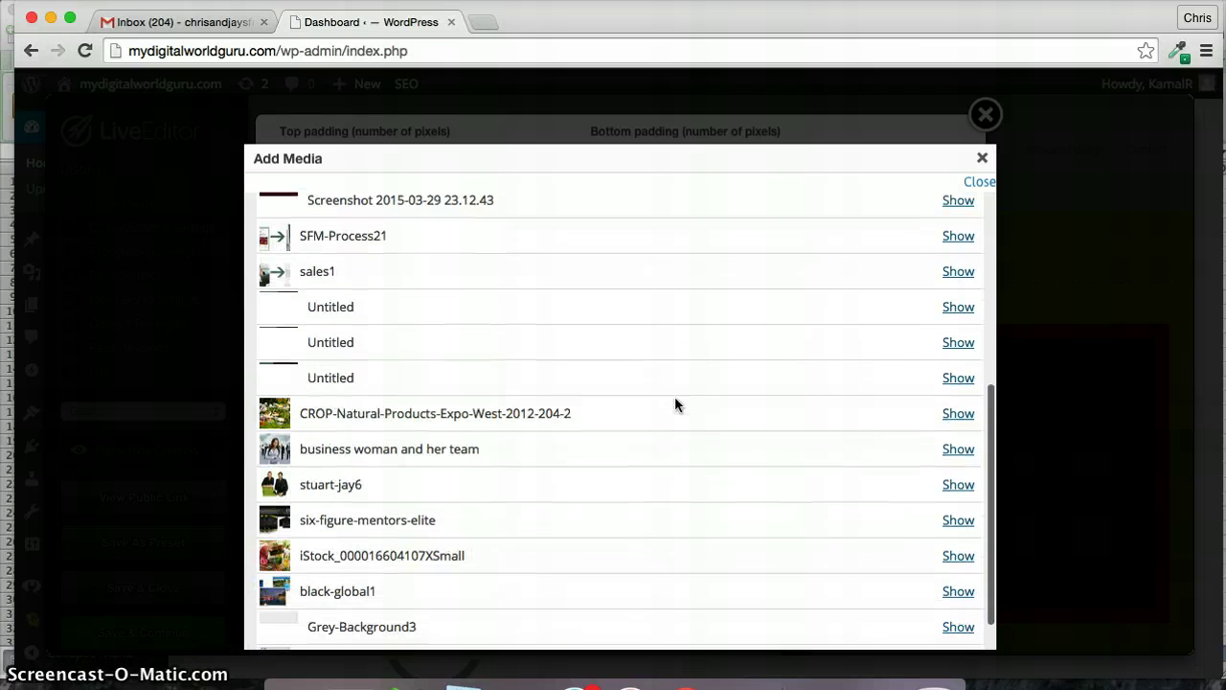
left_click(958, 413)
scroll(364, 218, "down", 3)
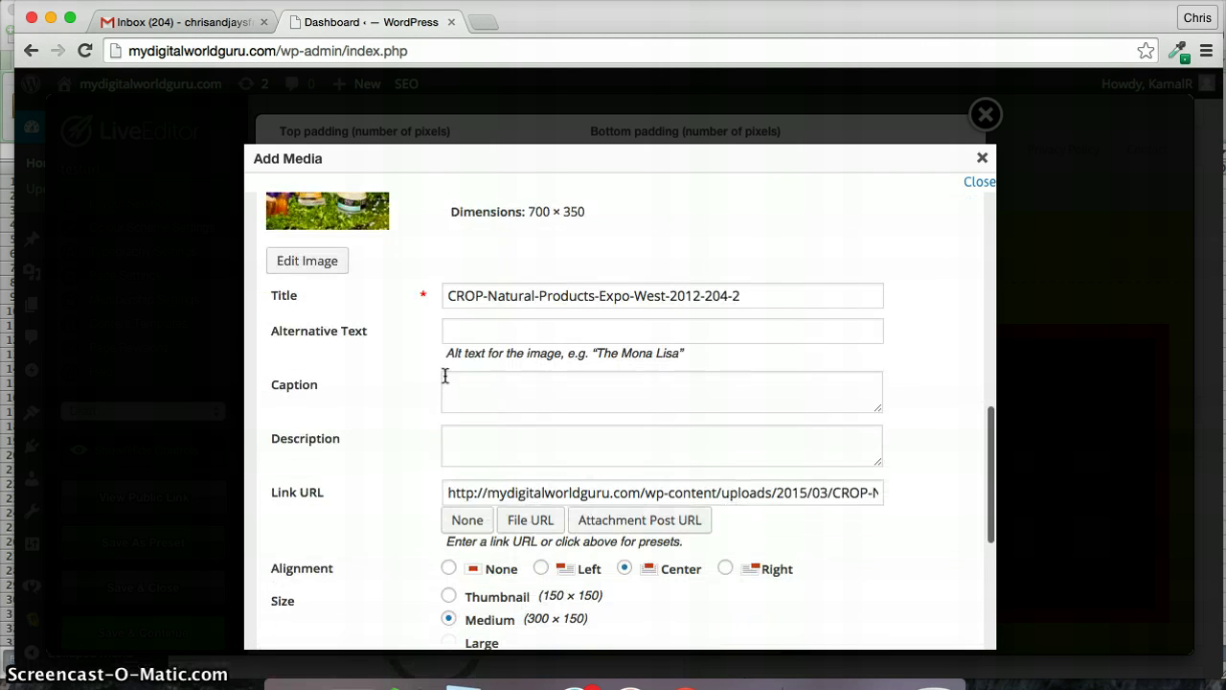
scroll(594, 567, "down", 4)
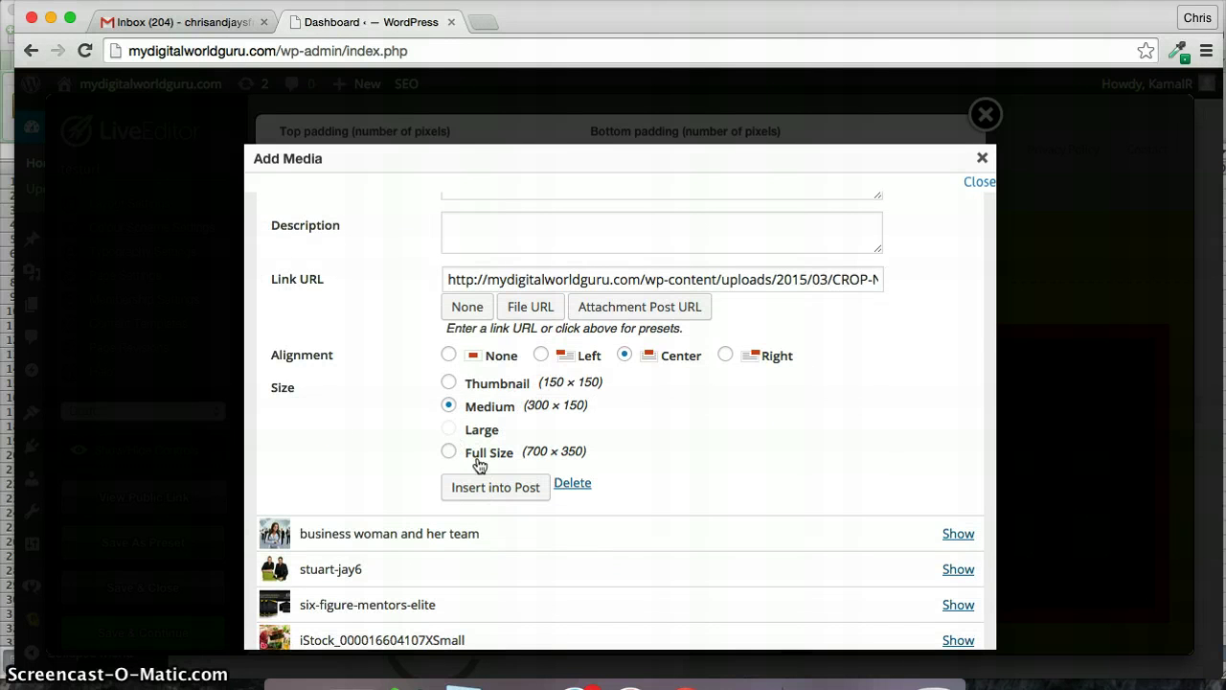
left_click(493, 486)
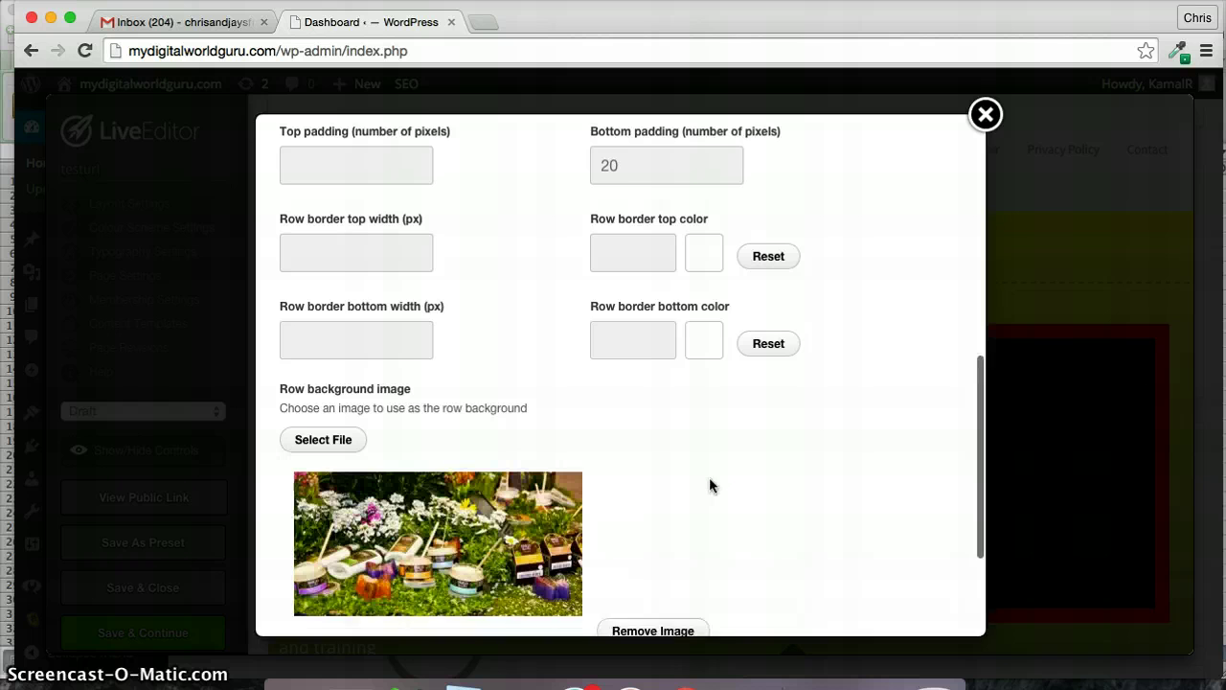
- Set the row's background image display to Cover/Stretch and update the row
scroll(709, 477, "down", 4)
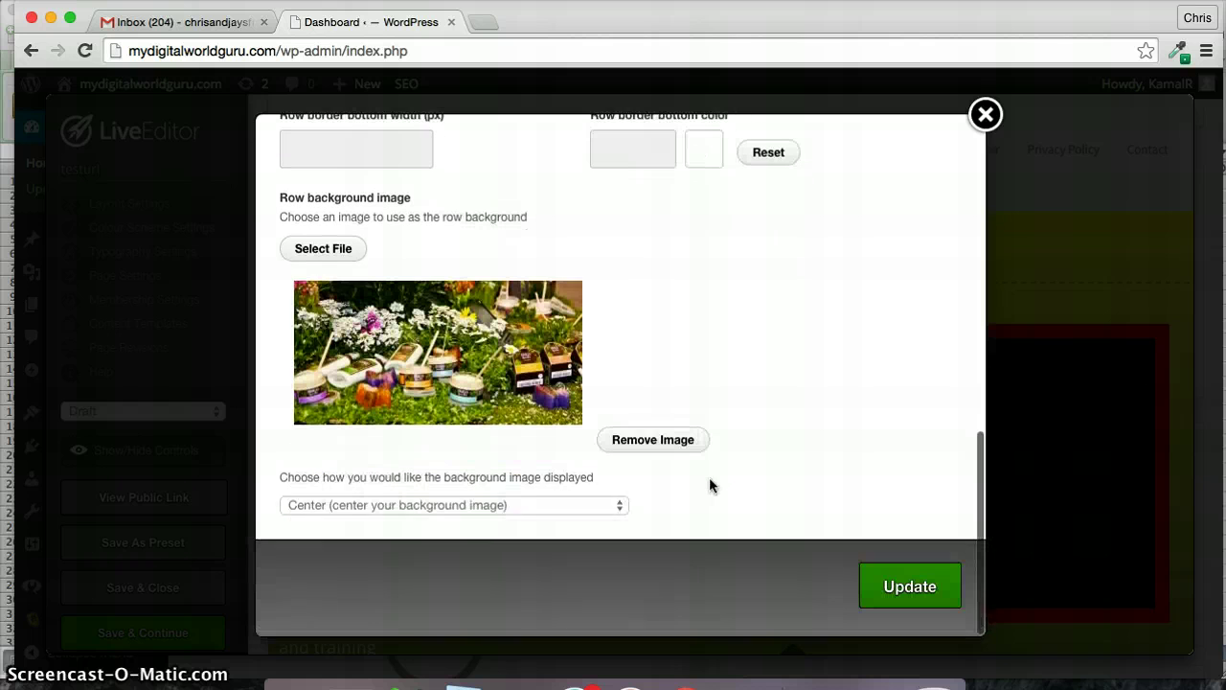
left_click(509, 504)
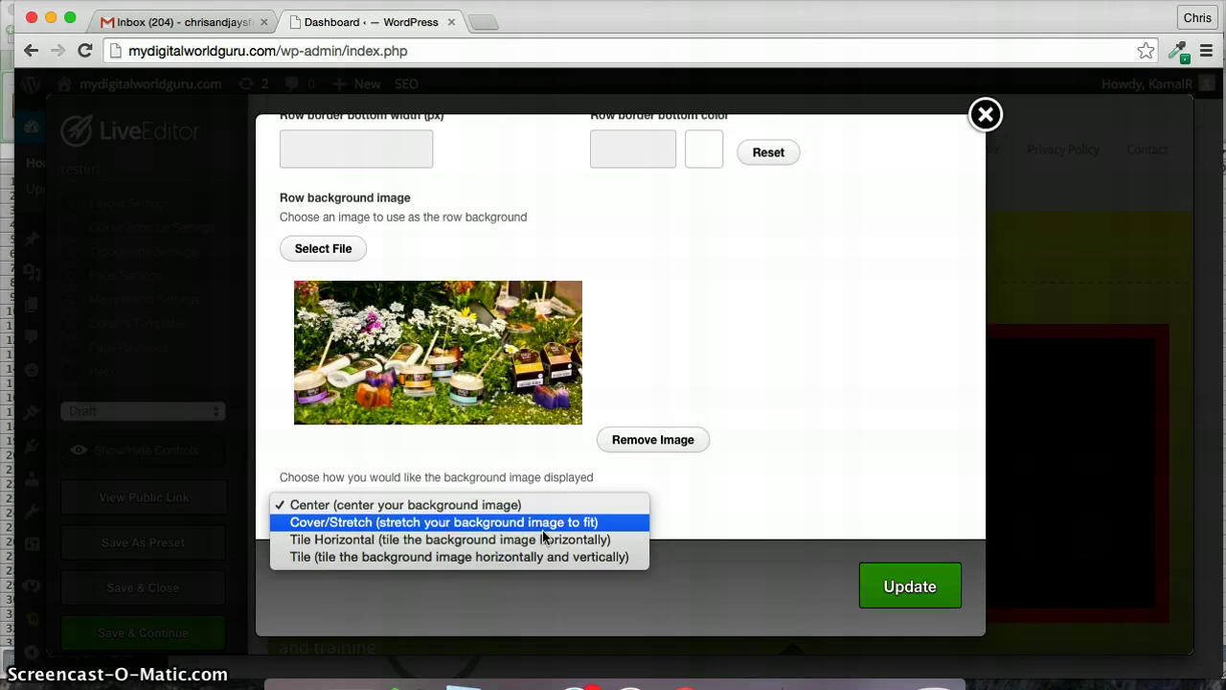
left_click(522, 522)
left_click(930, 583)
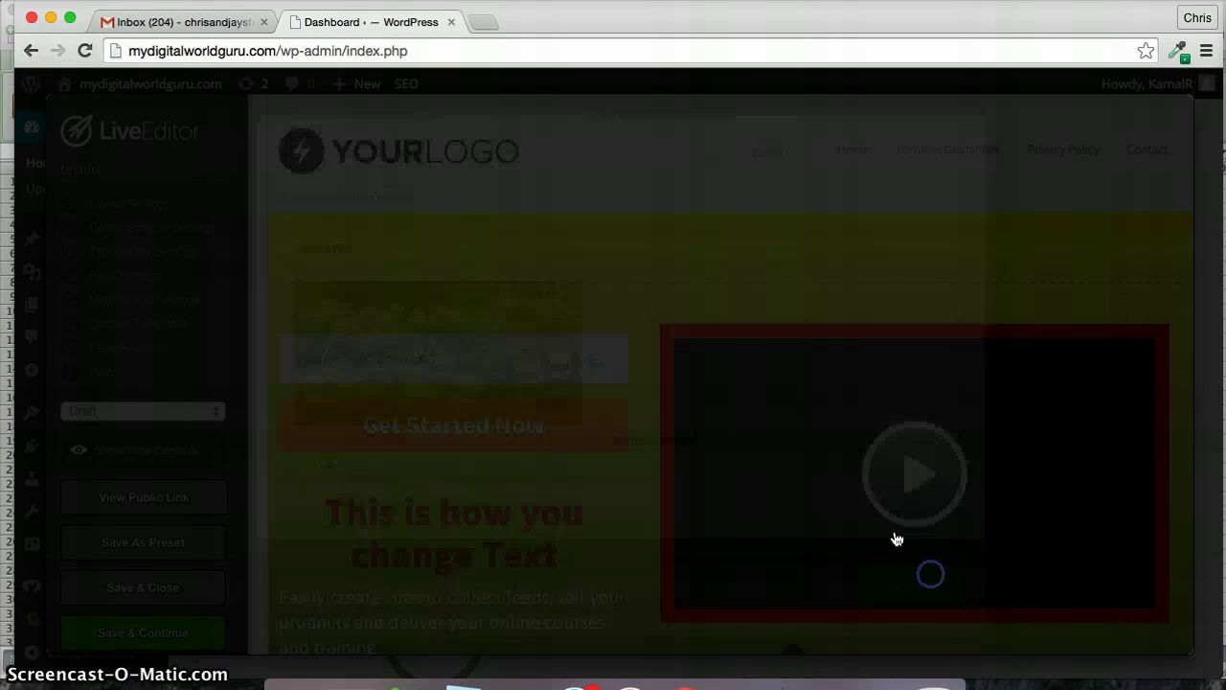
- Save the page without leaving the editor and open its public preview
scroll(915, 374, "down", 5)
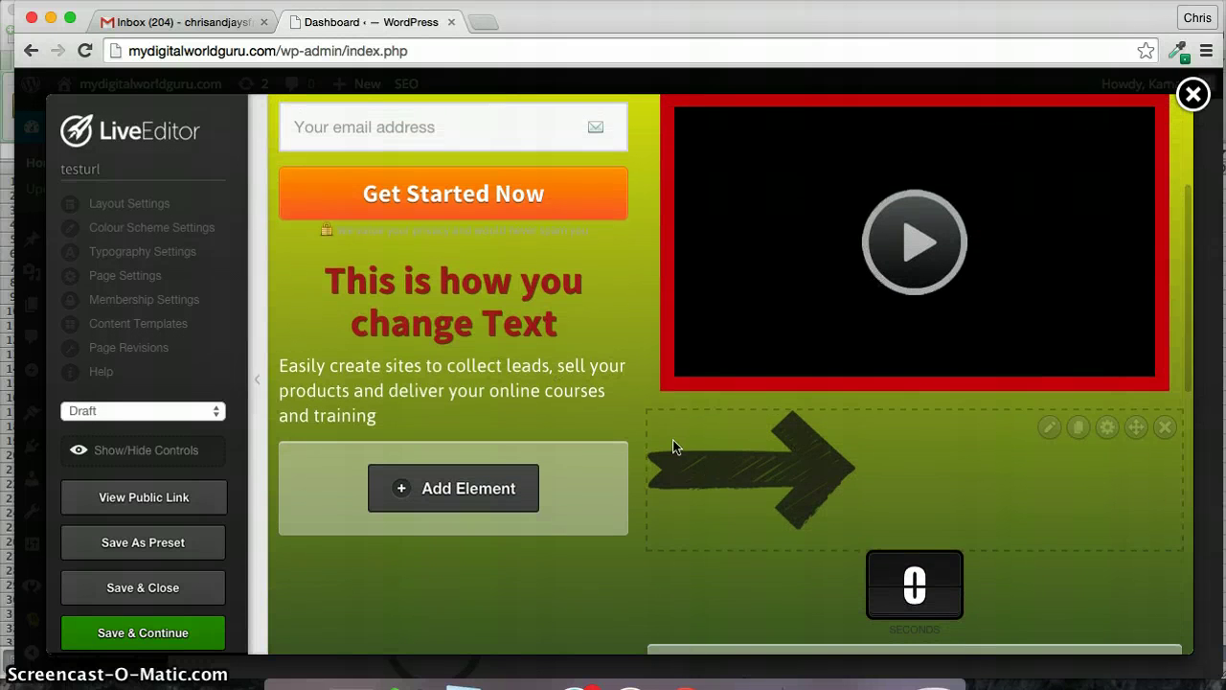
scroll(673, 446, "up", 5)
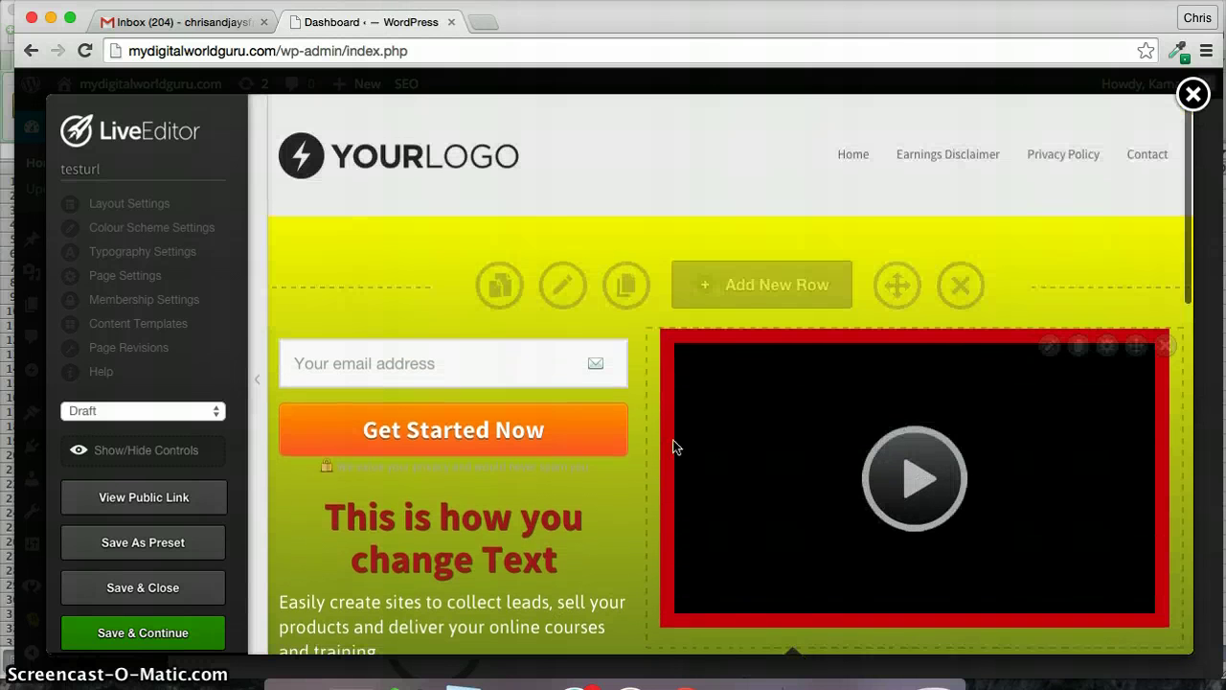
scroll(673, 443, "down", 8)
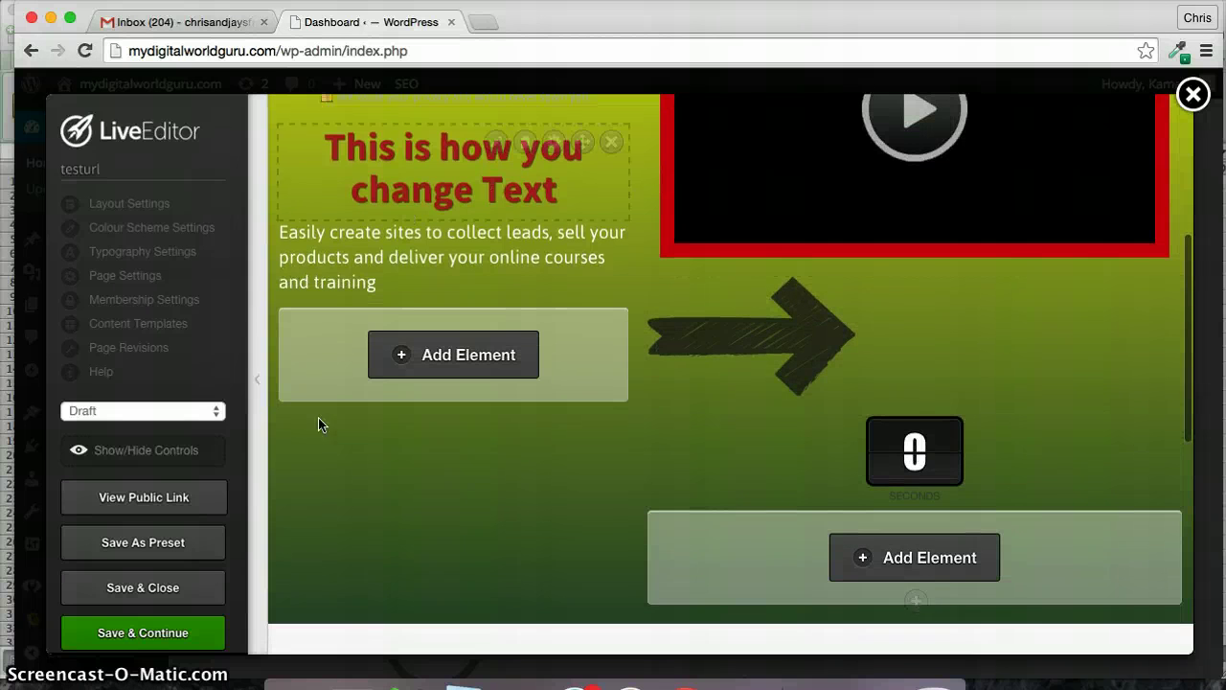
left_click(165, 638)
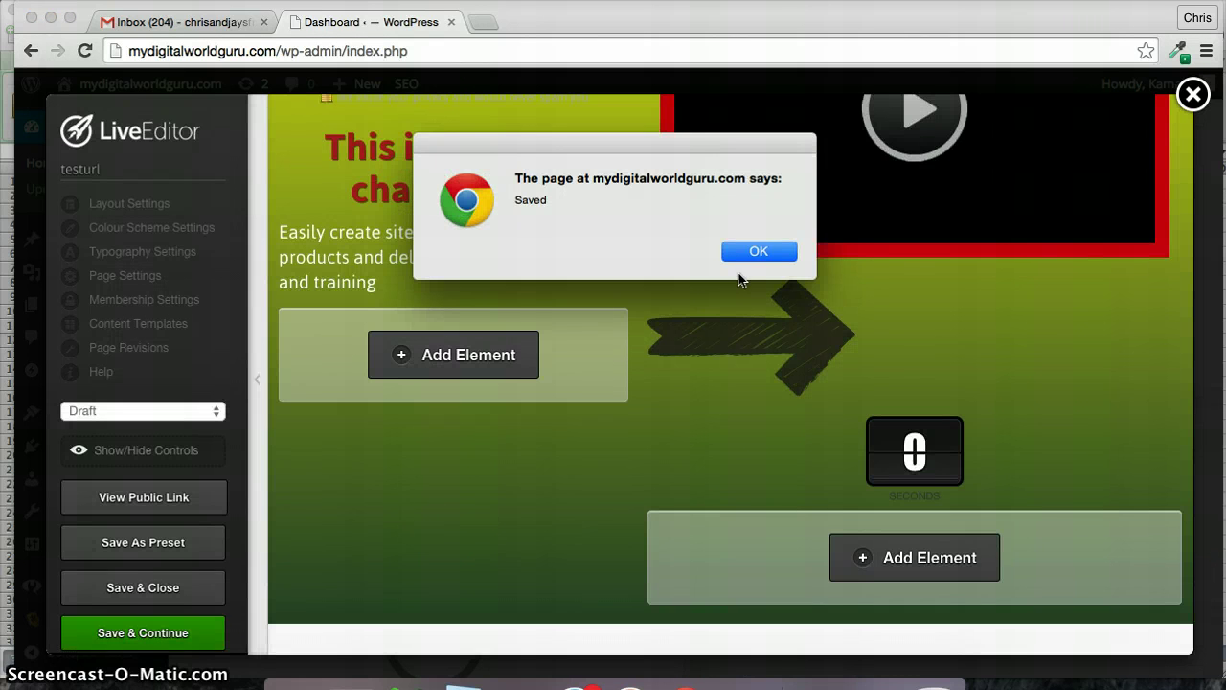
left_click(746, 255)
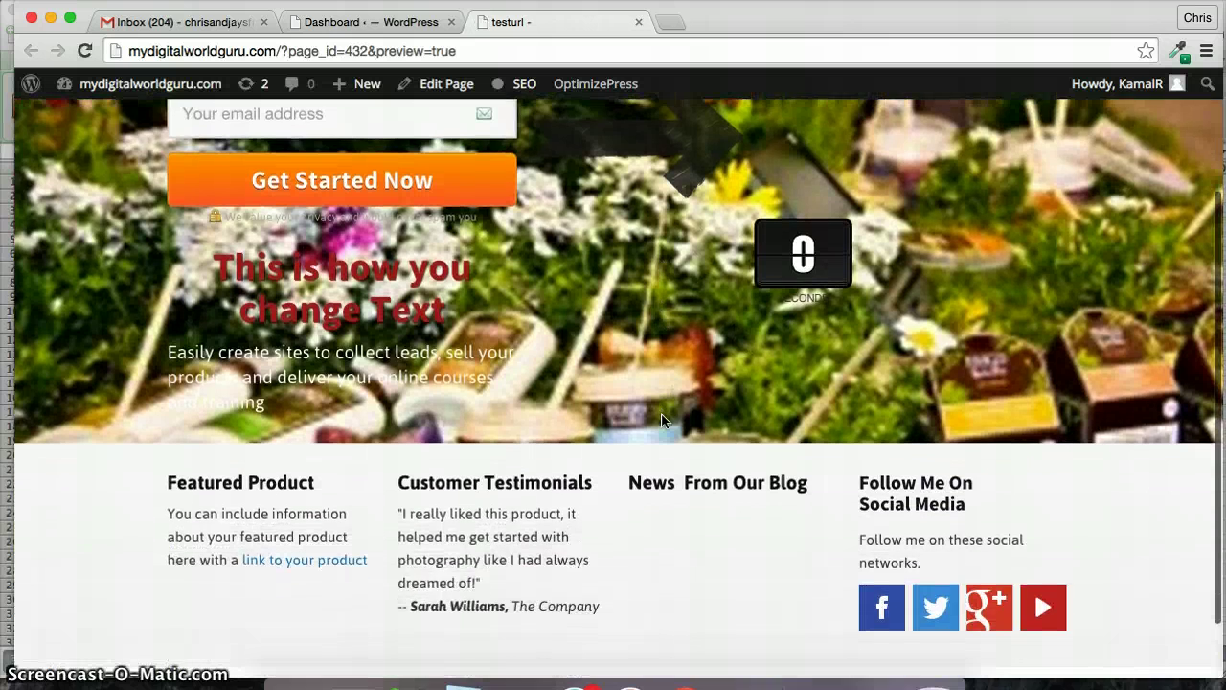
- Examine the previewed page from the header and image-backed opt-in row down to the four columns and footer
scroll(684, 260, "up", 3)
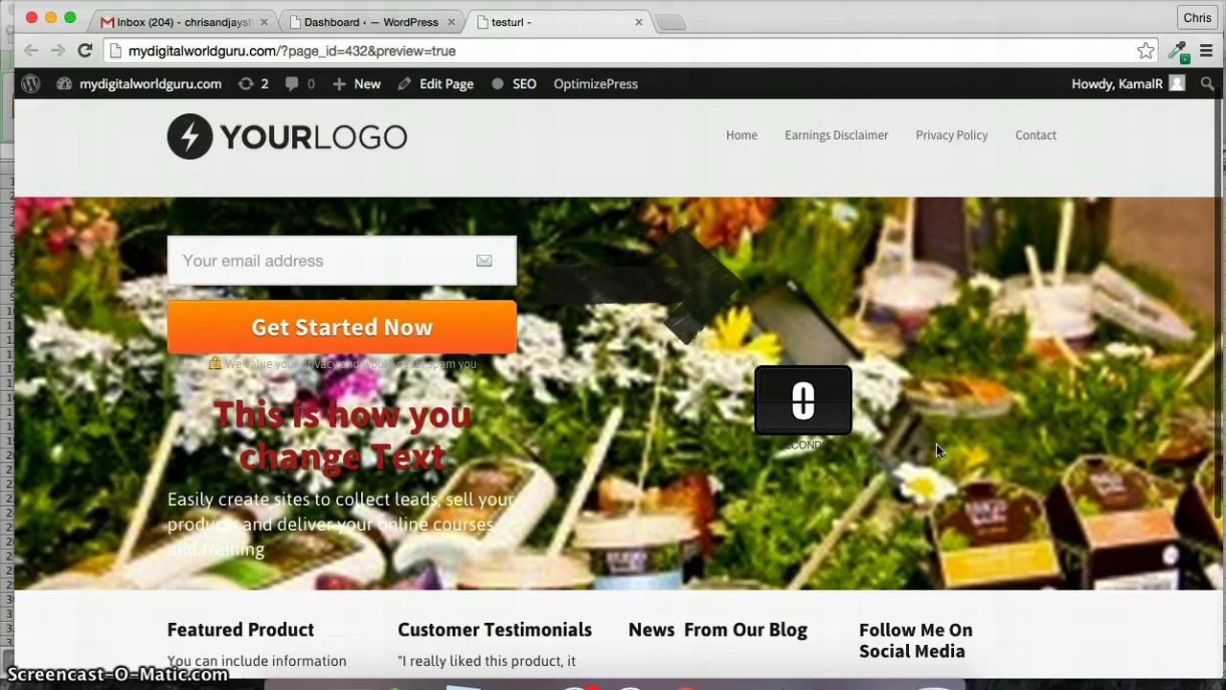
scroll(914, 437, "down", 5)
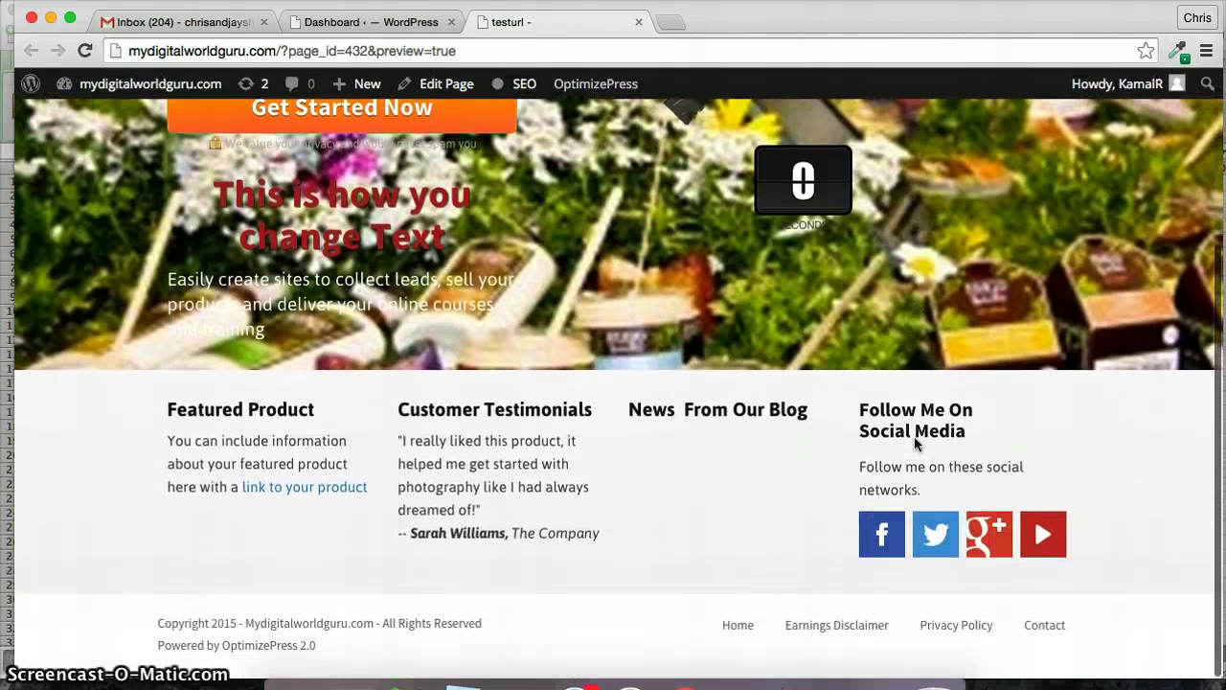
scroll(914, 436, "up", 5)
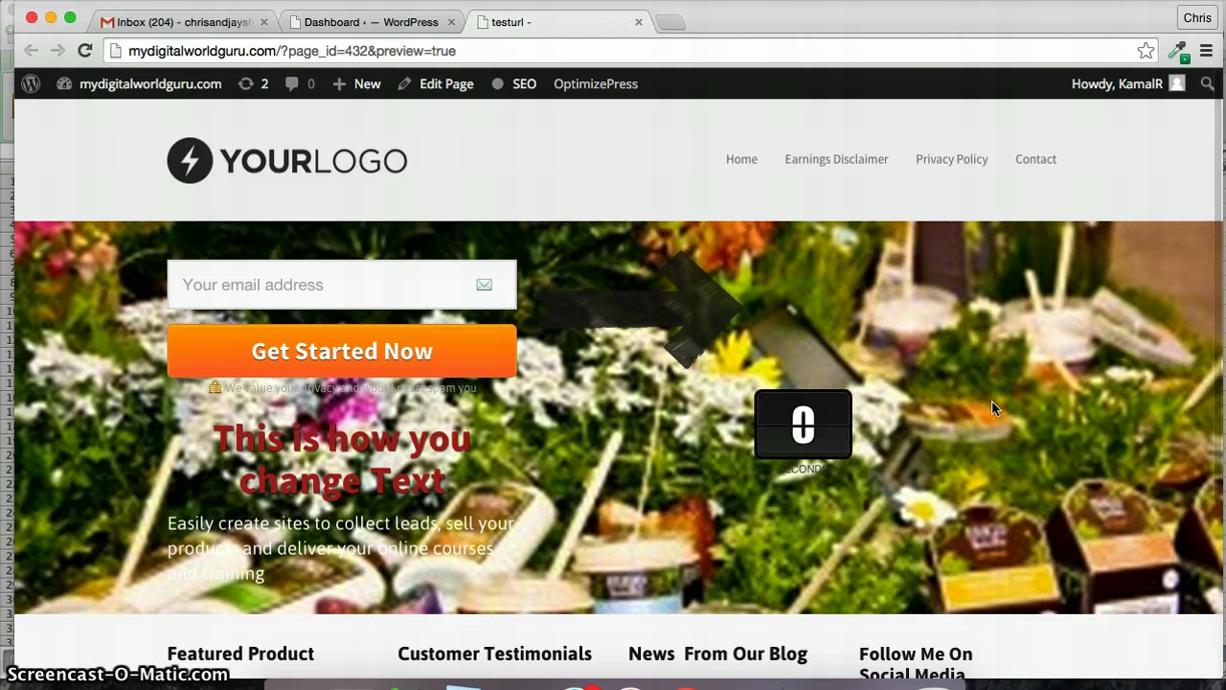
scroll(993, 402, "down", 1)
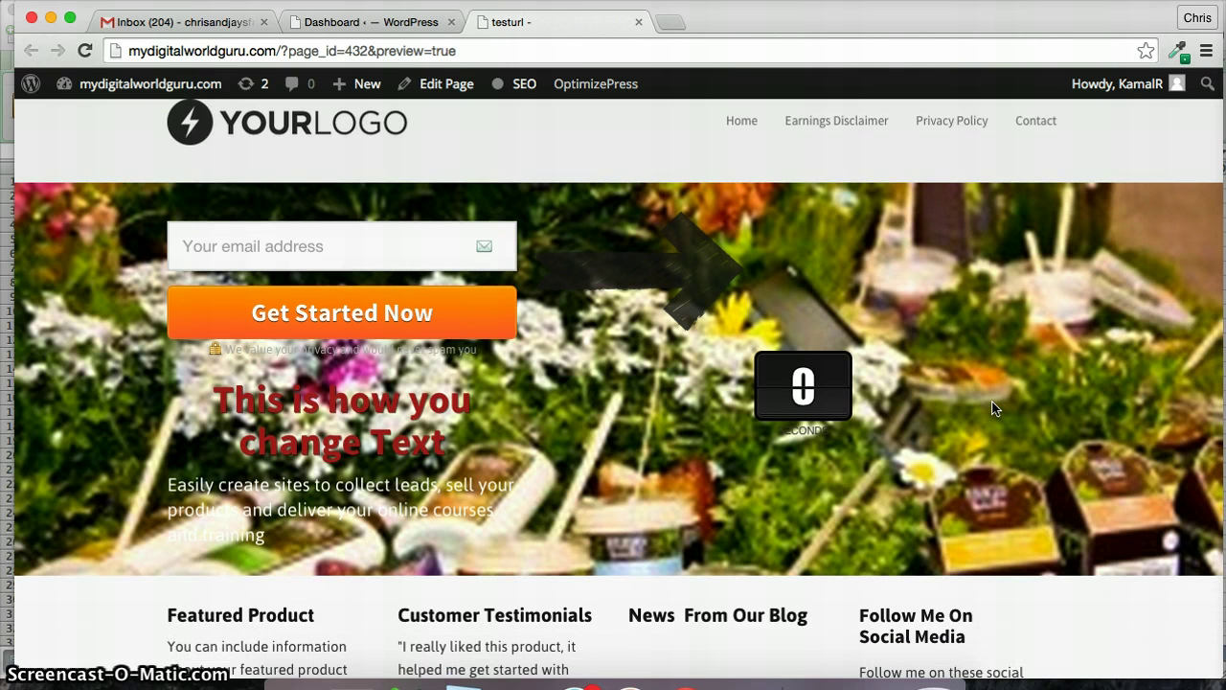
scroll(993, 408, "down", 2)
scroll(991, 407, "up", 3)
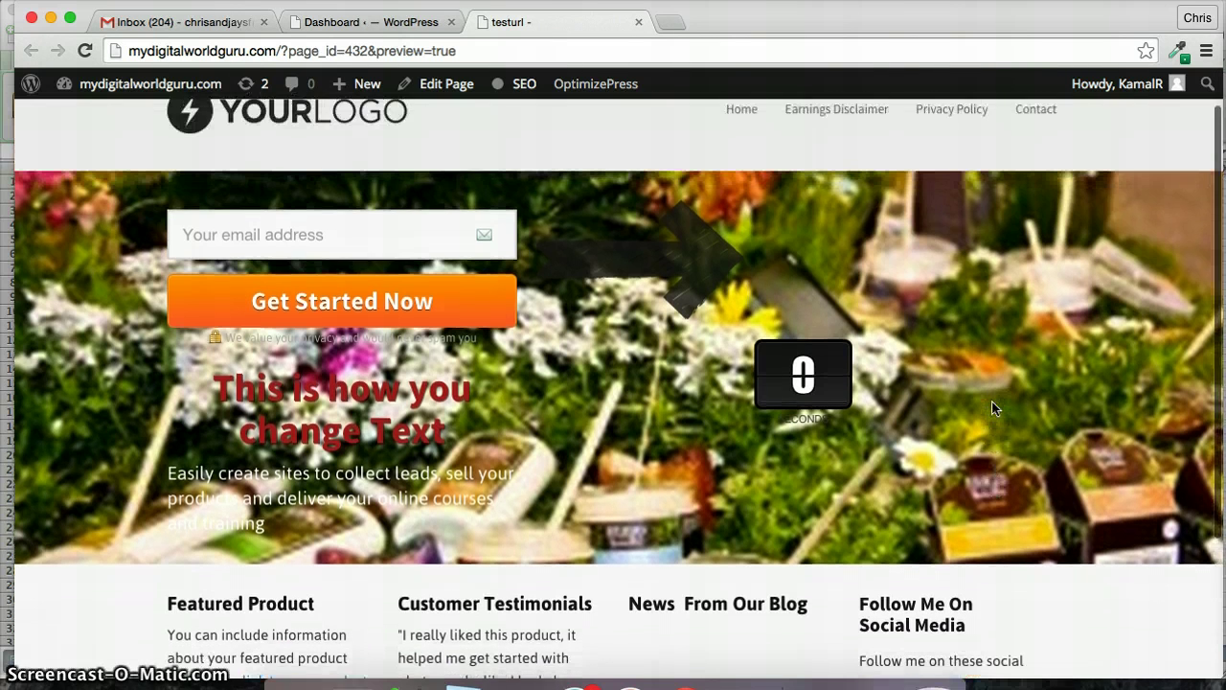
scroll(991, 407, "down", 5)
scroll(991, 407, "down", 1)
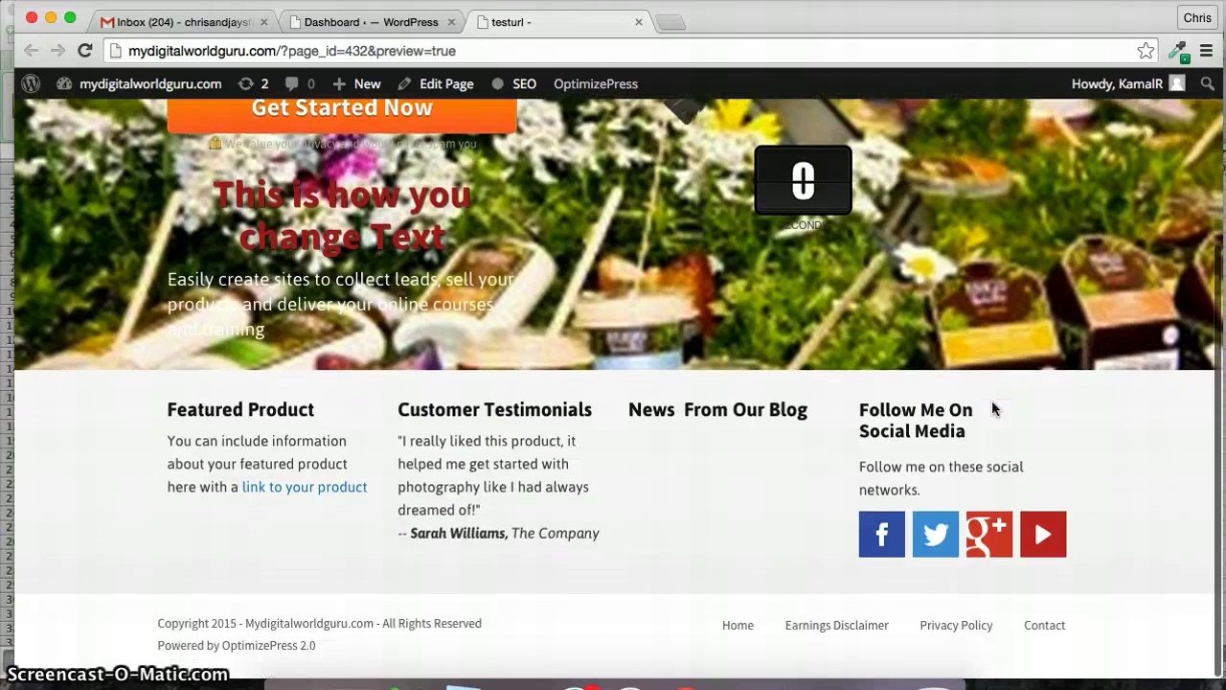
- Open the previewed page for editing in WordPress and launch its Live Editor
scroll(992, 408, "up", 5)
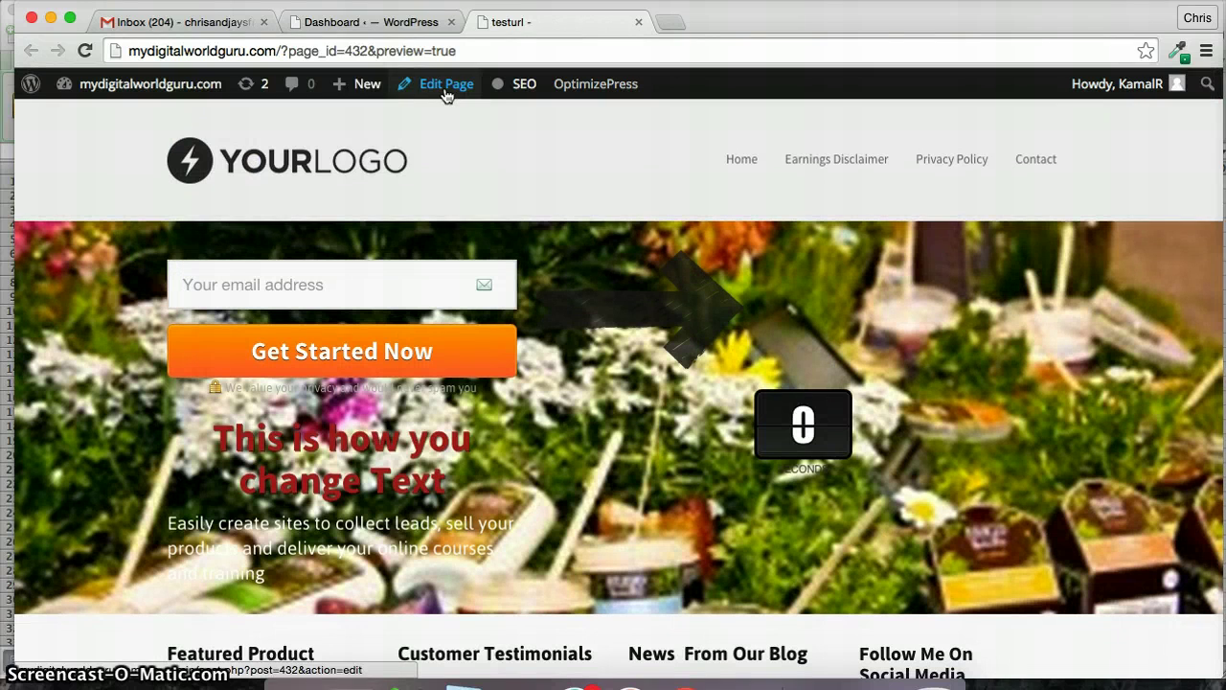
left_click(446, 88)
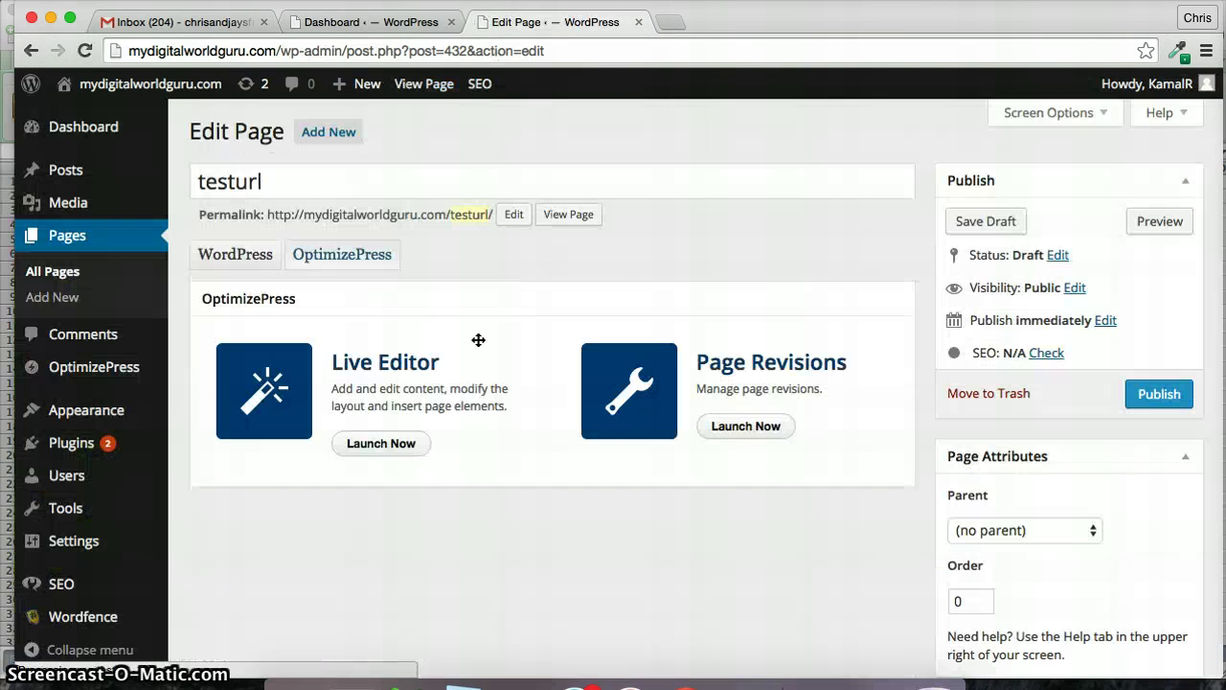
left_click(381, 443)
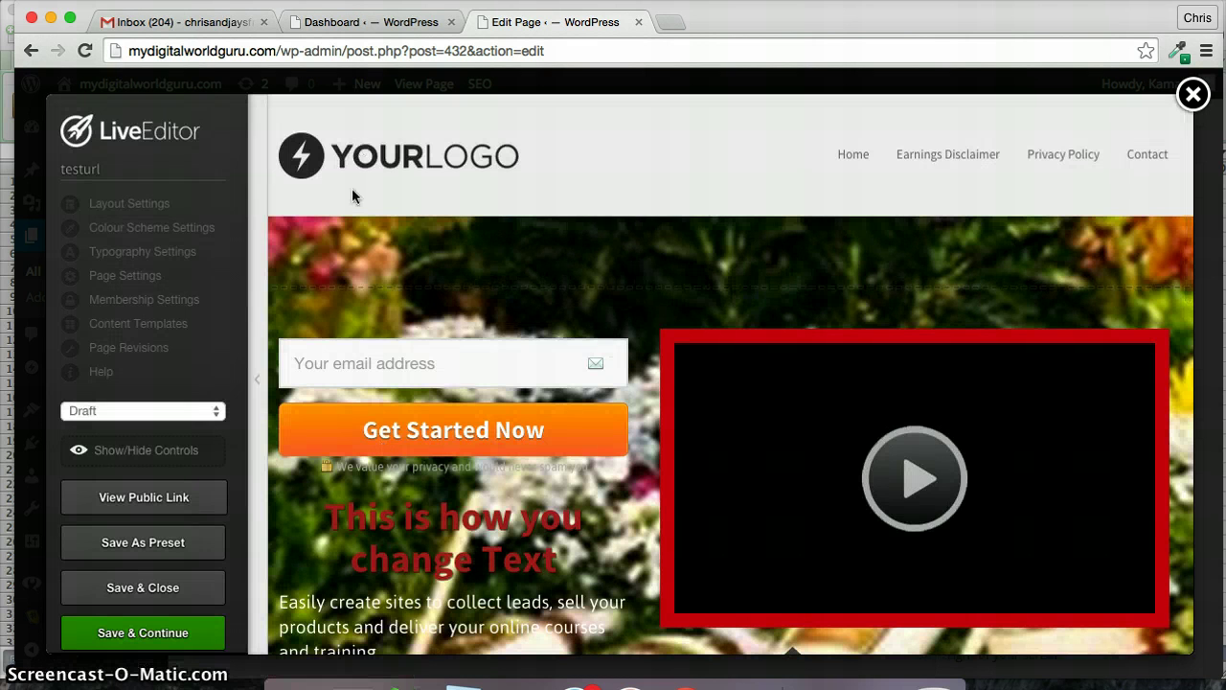
- Save and close the testurl page, and launch the Live Editor for the Home page from the Pages list
scroll(409, 401, "down", 5)
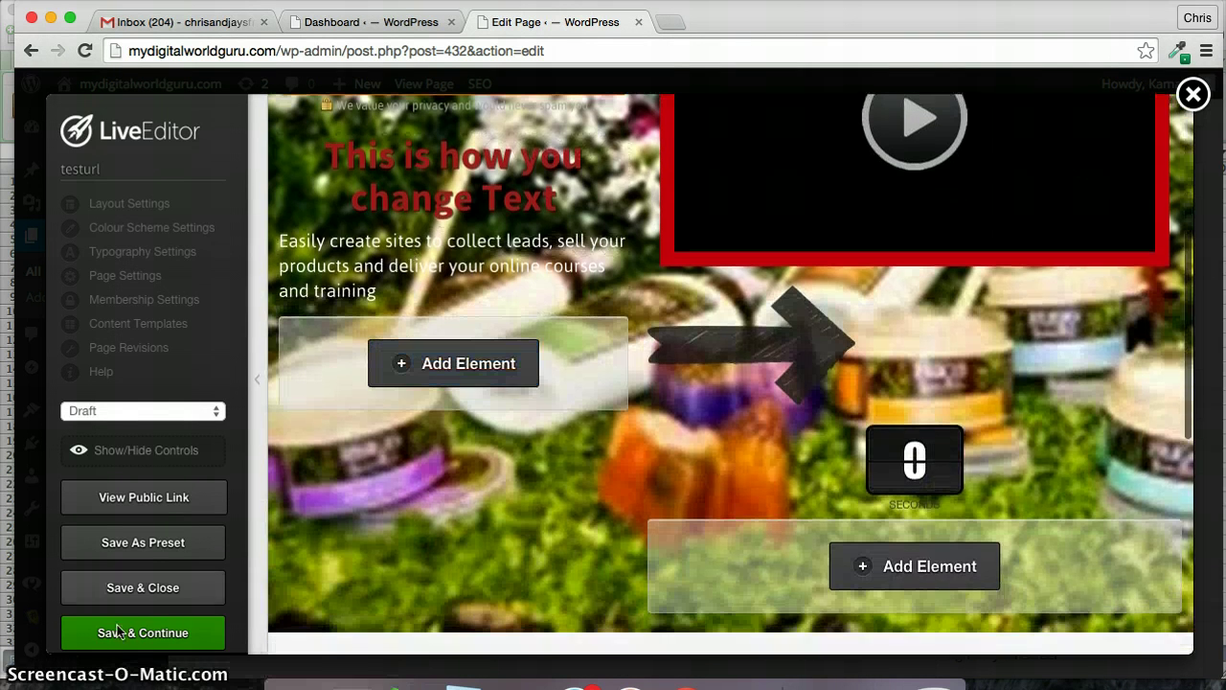
left_click(175, 596)
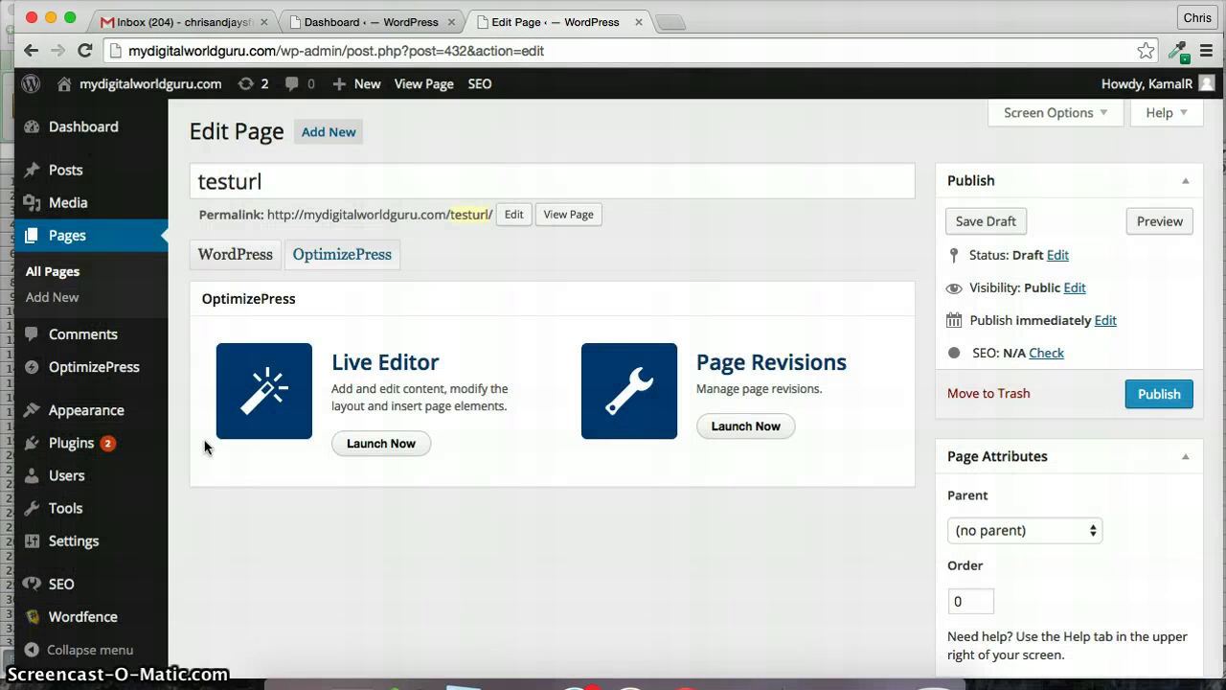
left_click(87, 236)
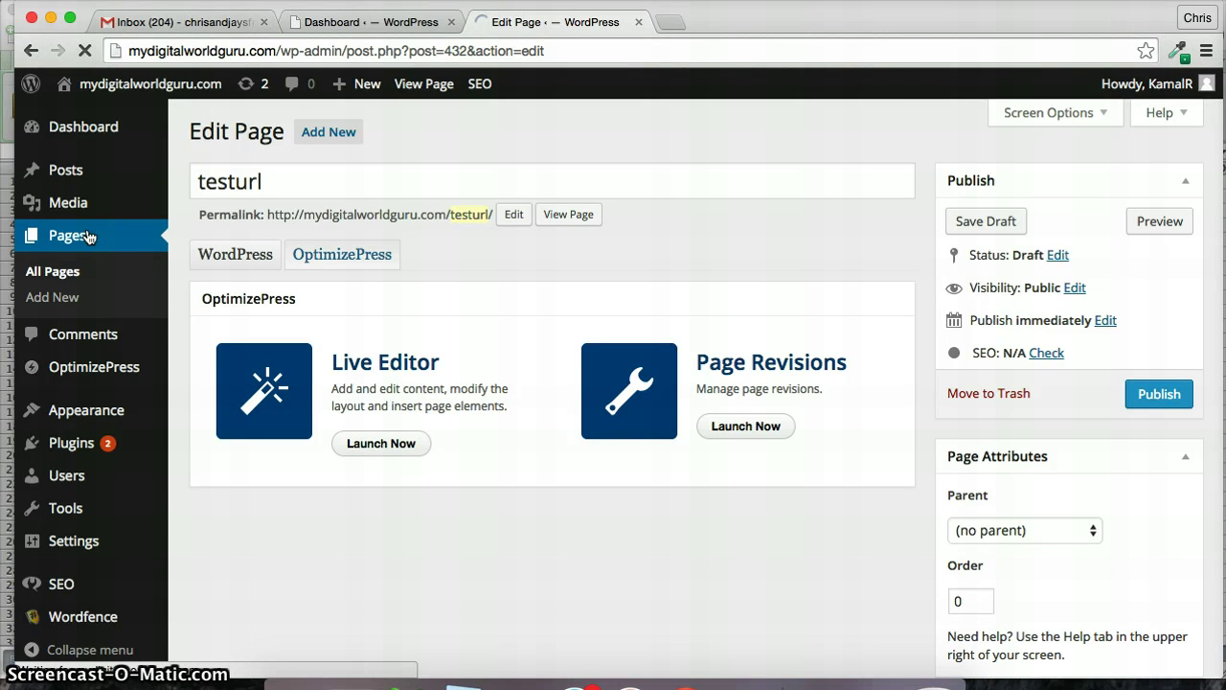
scroll(306, 402, "down", 2)
scroll(316, 416, "down", 3)
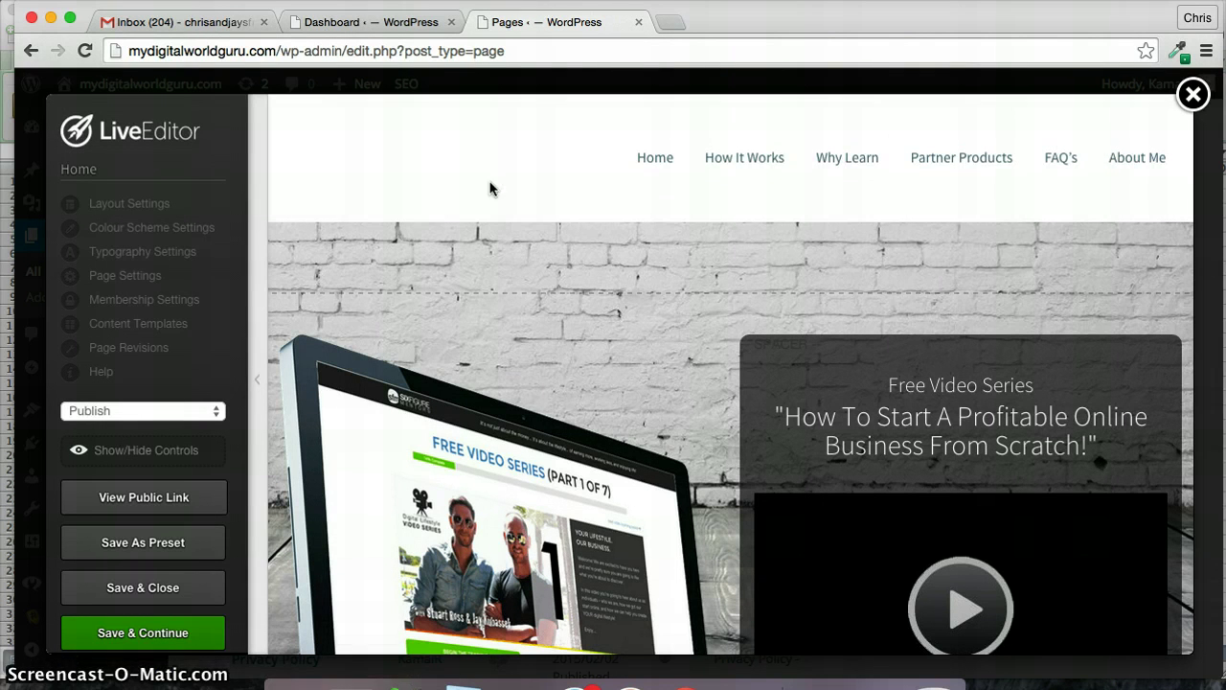
- Open the Home page's Layout Settings and expand the Header & Navigation section to show the header styles
left_click(149, 209)
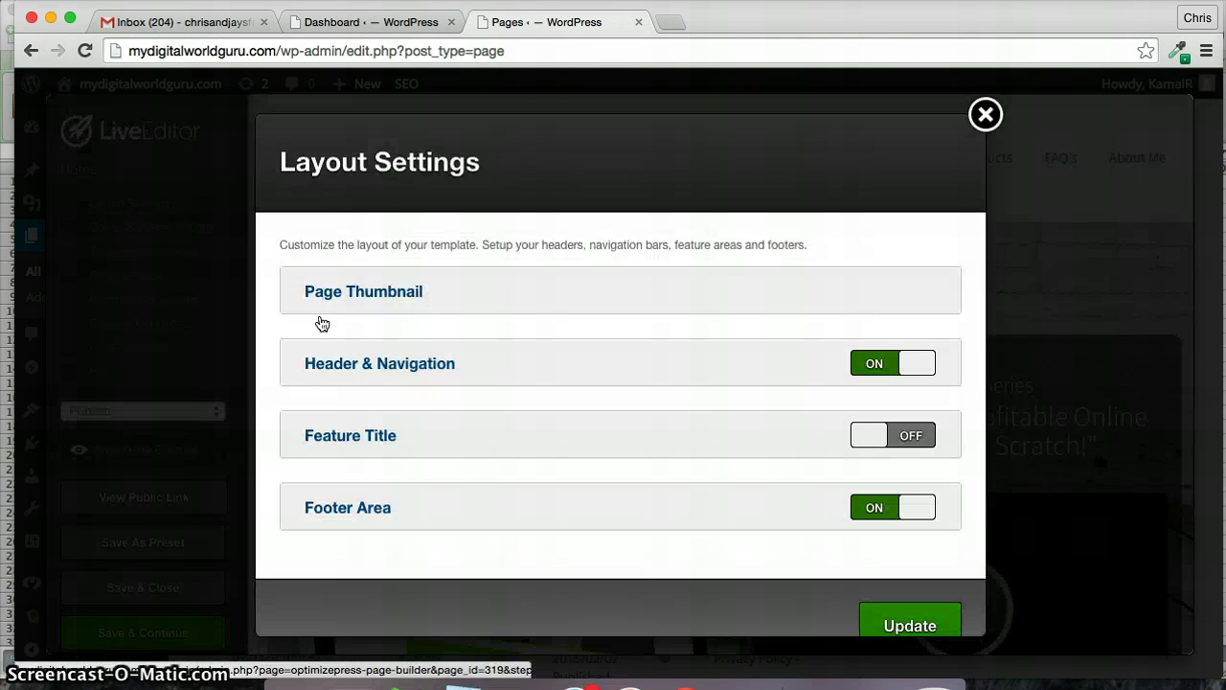
left_click(336, 362)
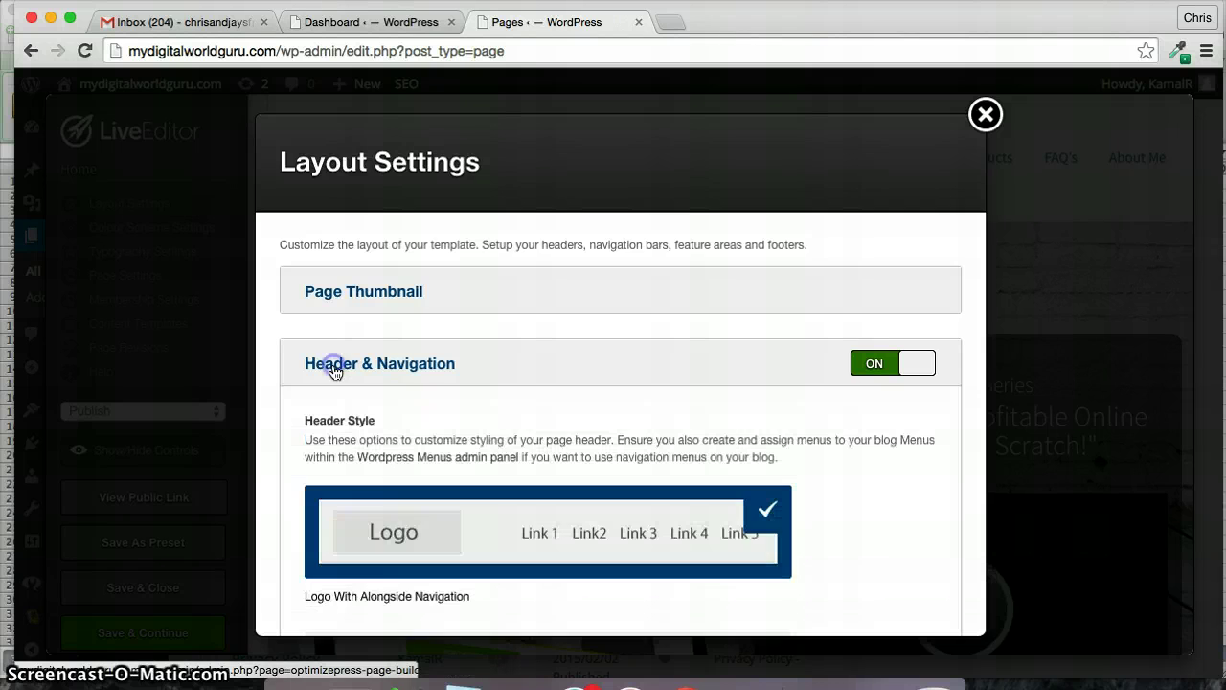
scroll(530, 471, "down", 3)
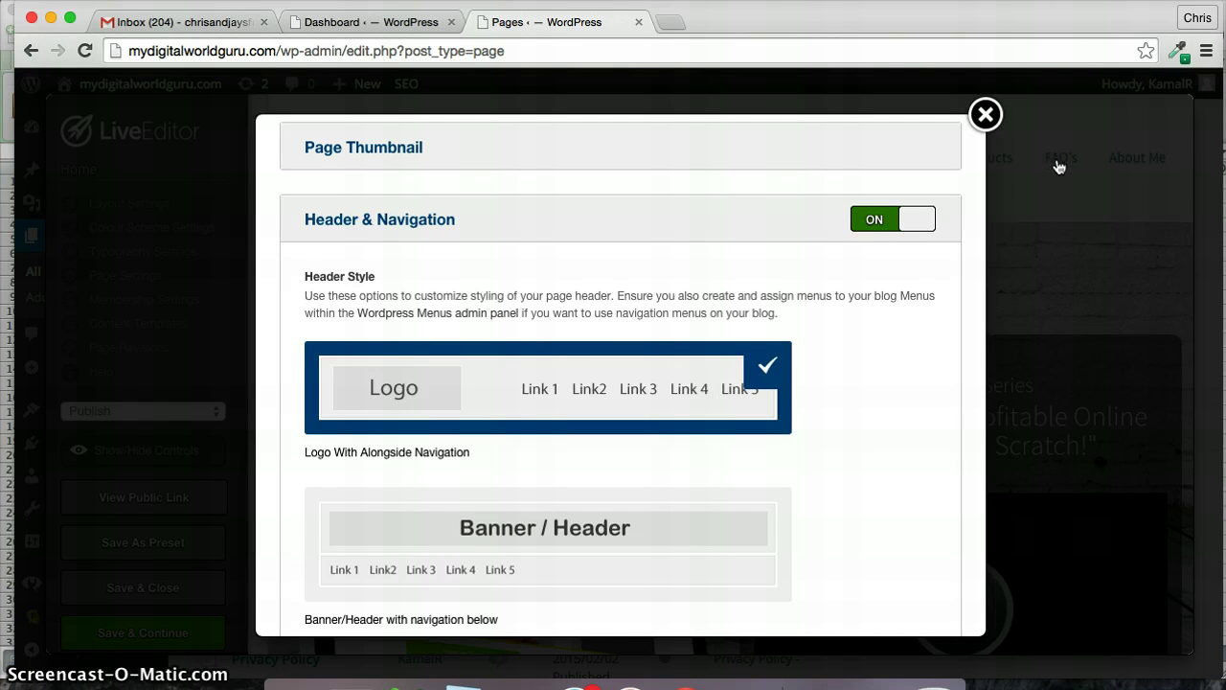
scroll(696, 391, "down", 3)
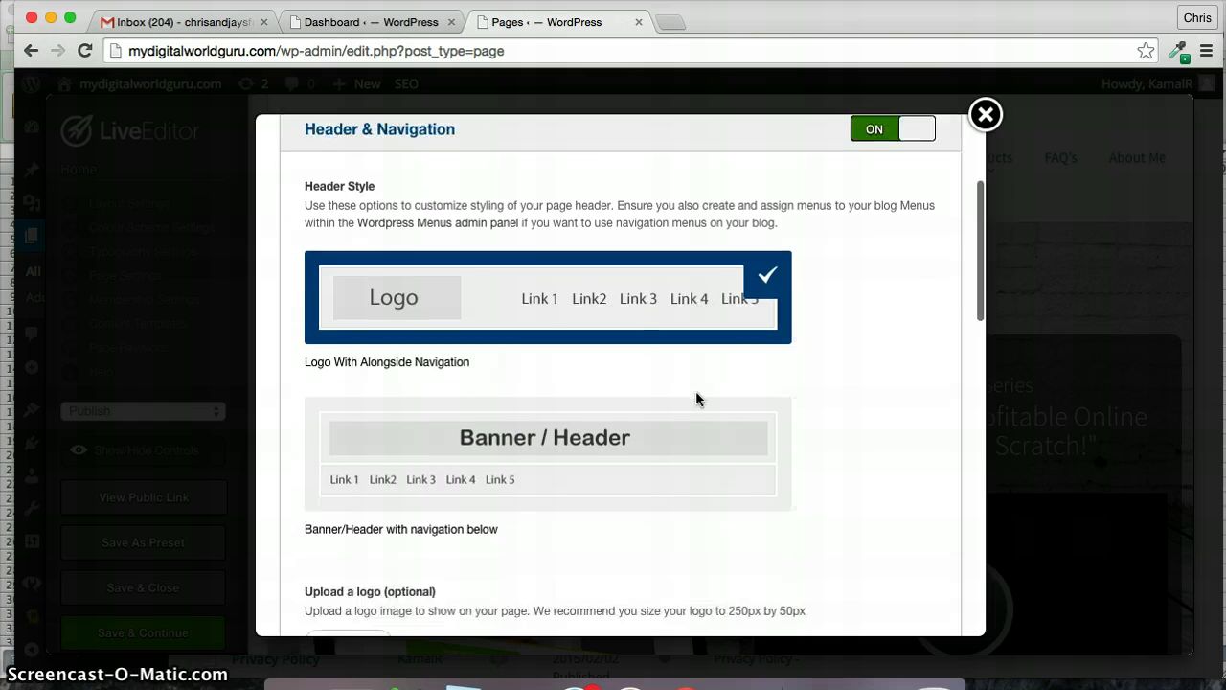
- Try the "Banner/Header with navigation below" header style and switch back to "Logo With Alongside Navigation"
left_click(588, 450)
scroll(582, 517, "down", 4)
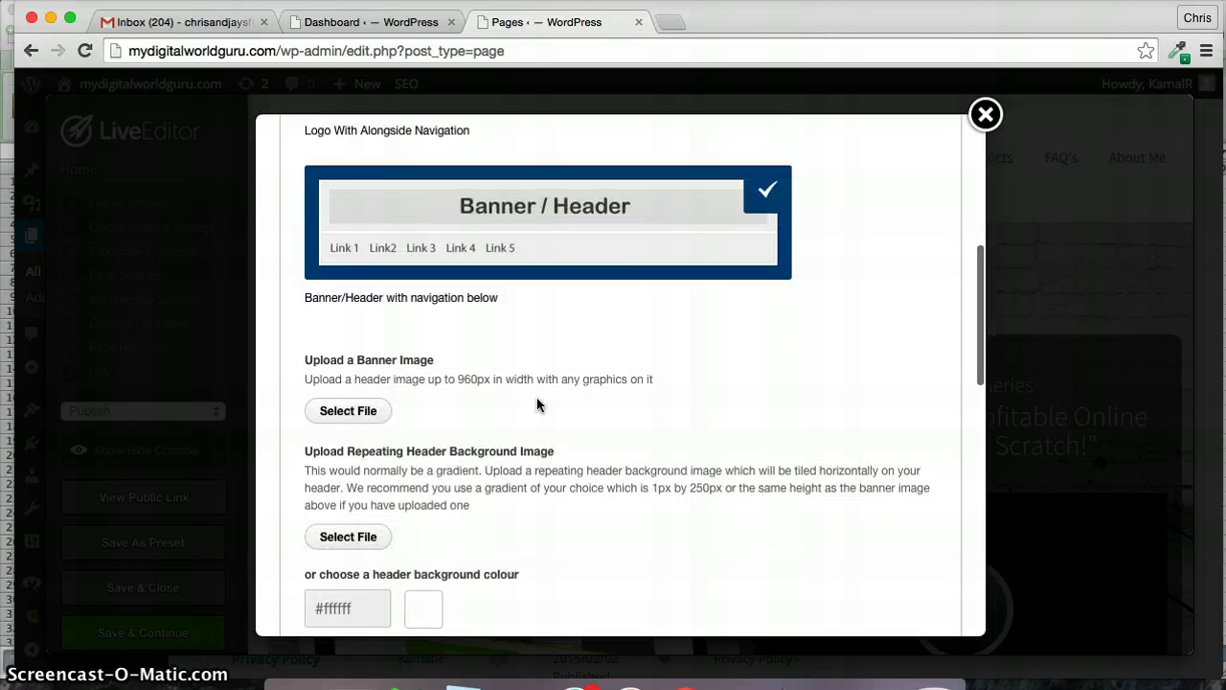
scroll(536, 398, "up", 1)
scroll(637, 369, "up", 3)
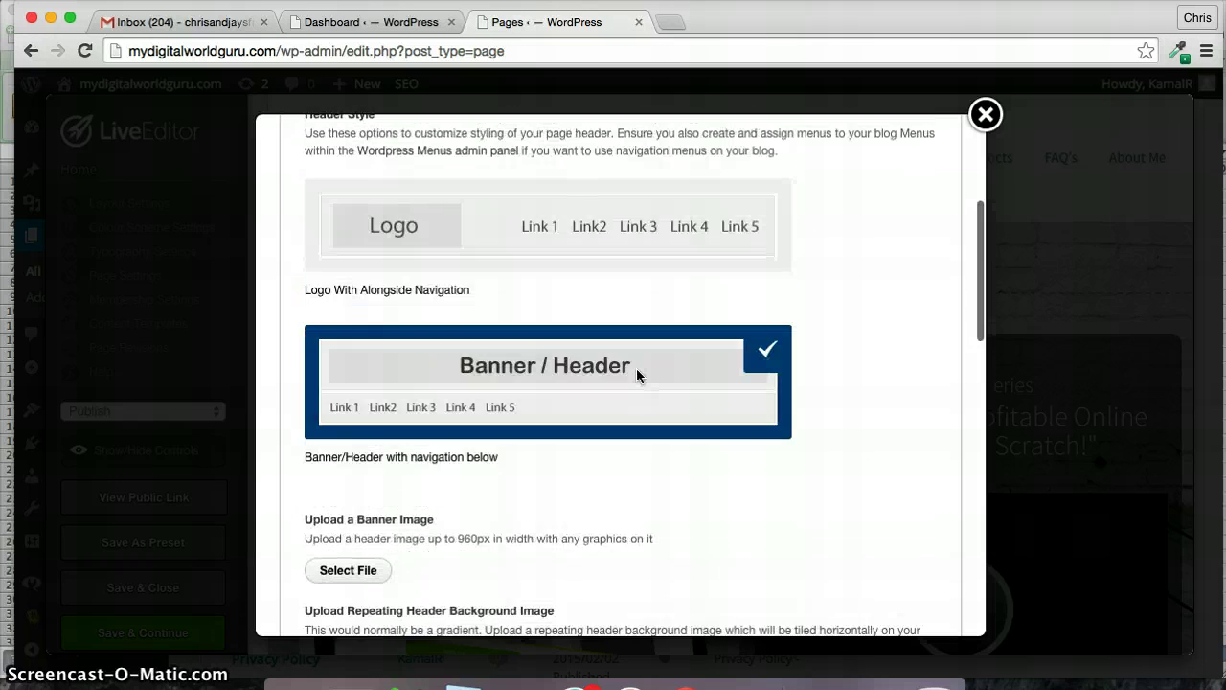
left_click(608, 236)
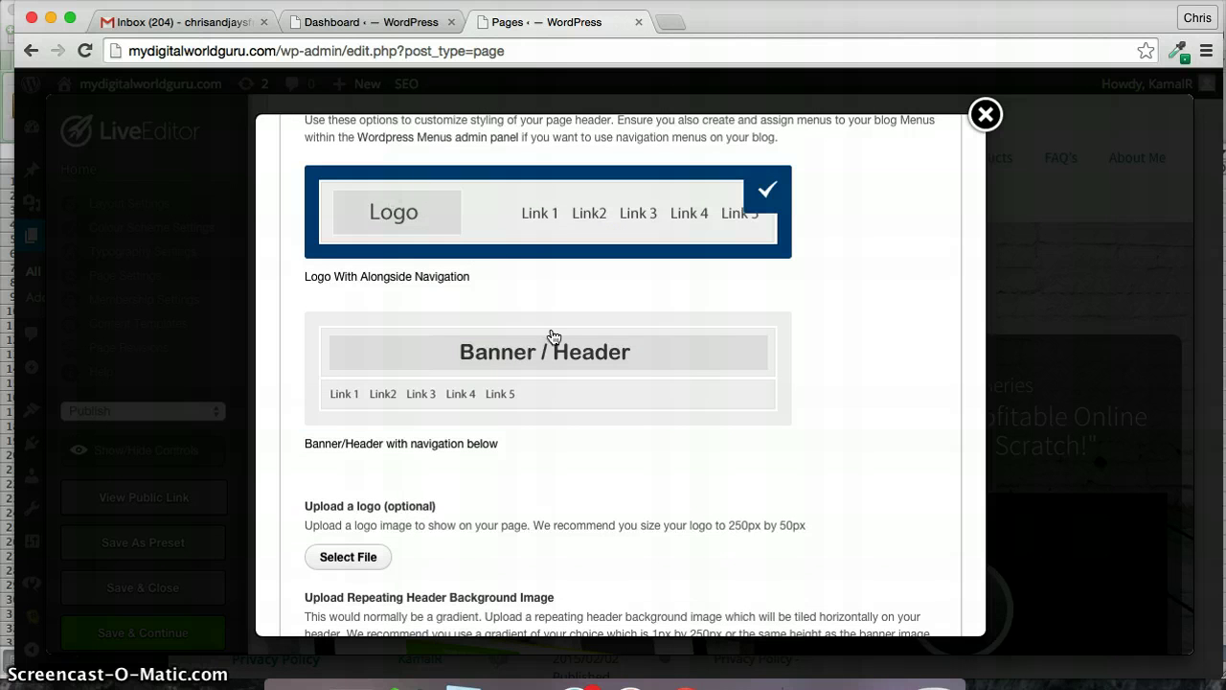
- Review the logo and header background options and open the colour picker for the header background colour
scroll(638, 444, "down", 3)
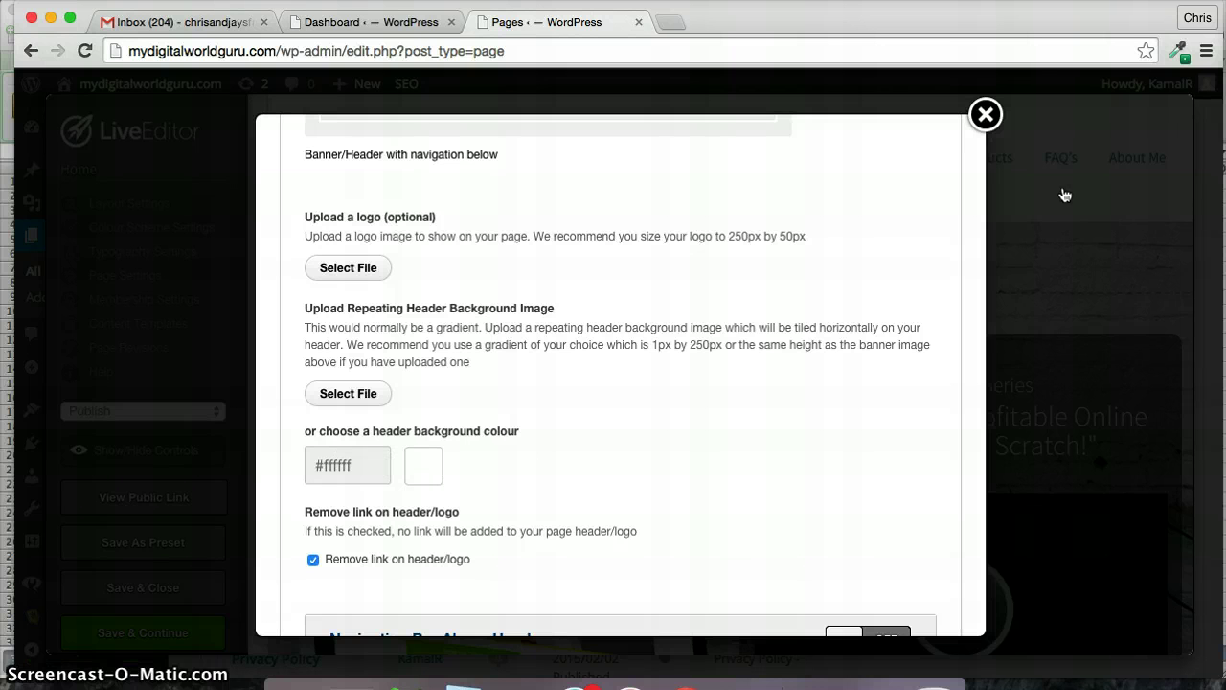
left_click(376, 469)
scroll(623, 485, "down", 1)
scroll(622, 490, "down", 2)
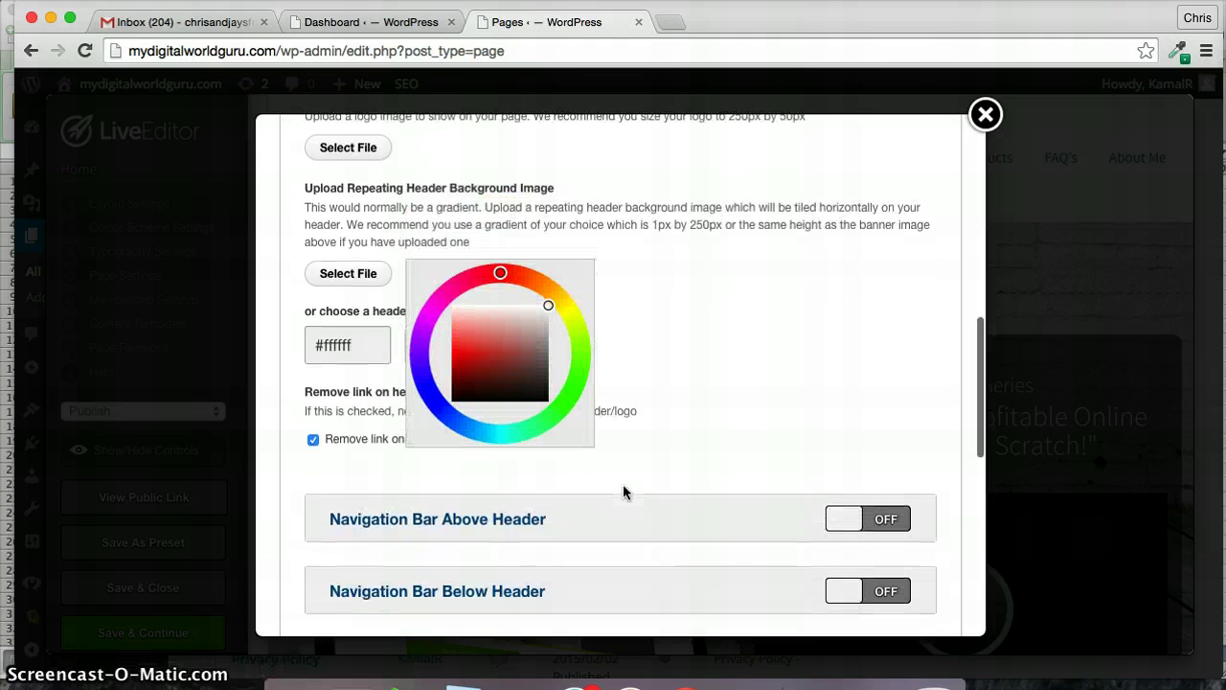
- Review the Navigation Bar Alongside Logo settings, including its available menus and font options
scroll(623, 490, "down", 4)
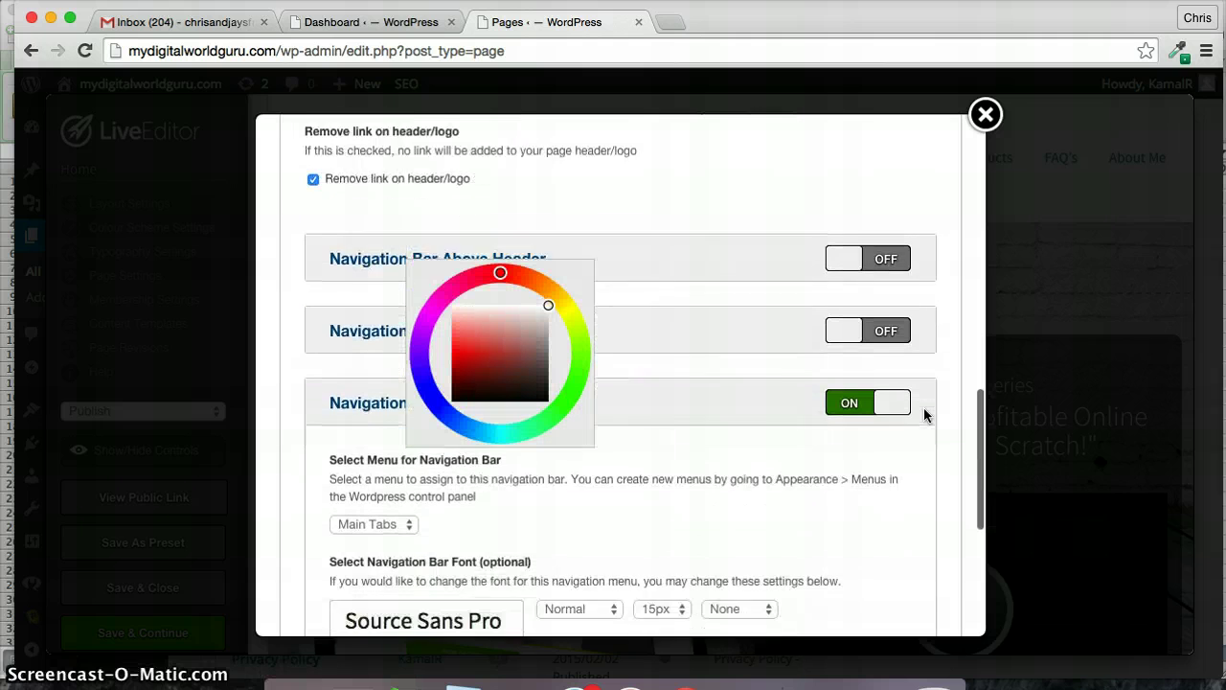
scroll(926, 416, "up", 1)
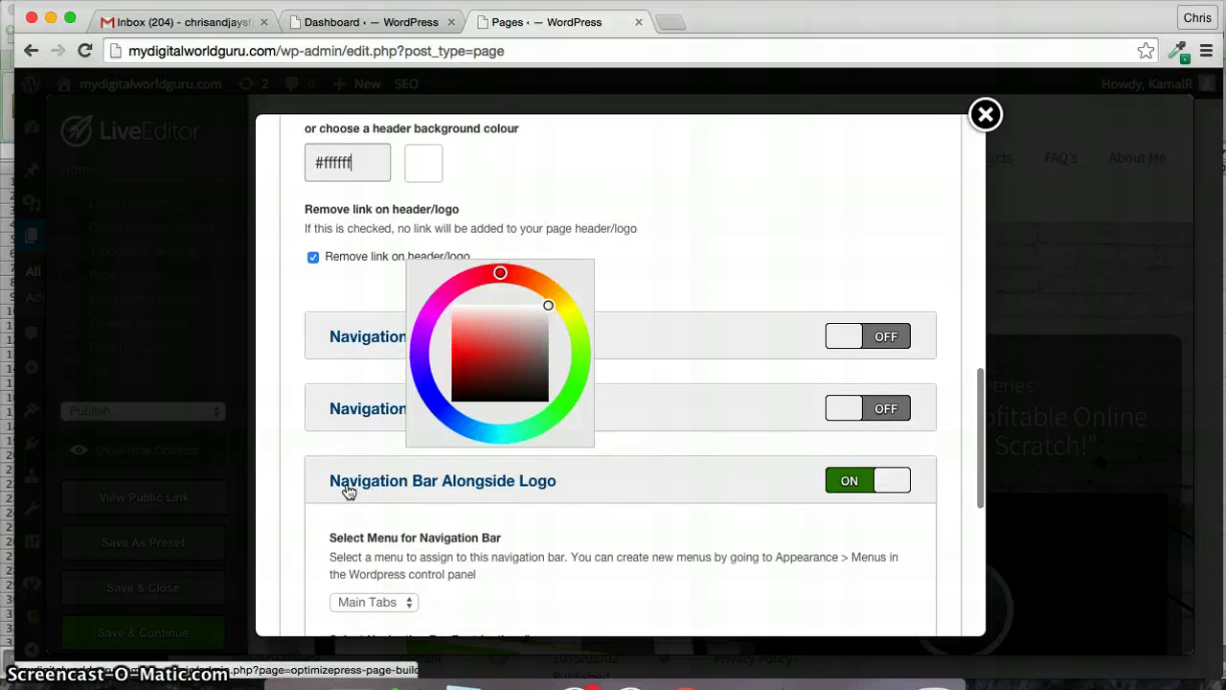
scroll(844, 496, "down", 2)
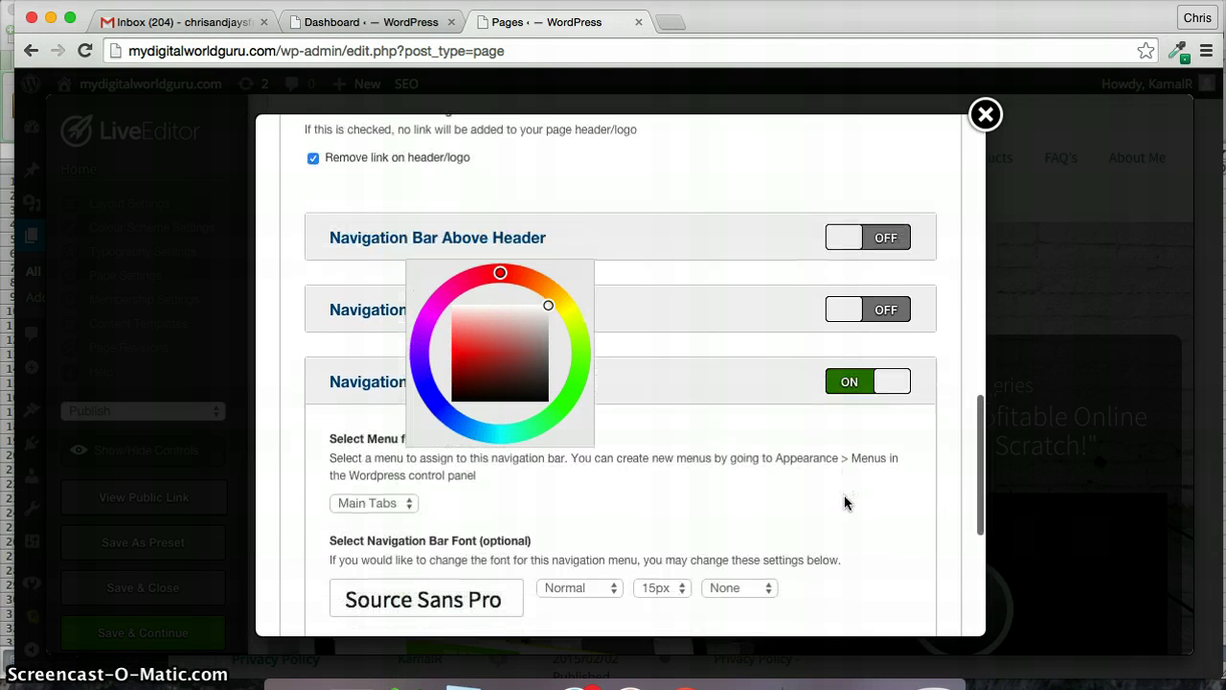
left_click(400, 488)
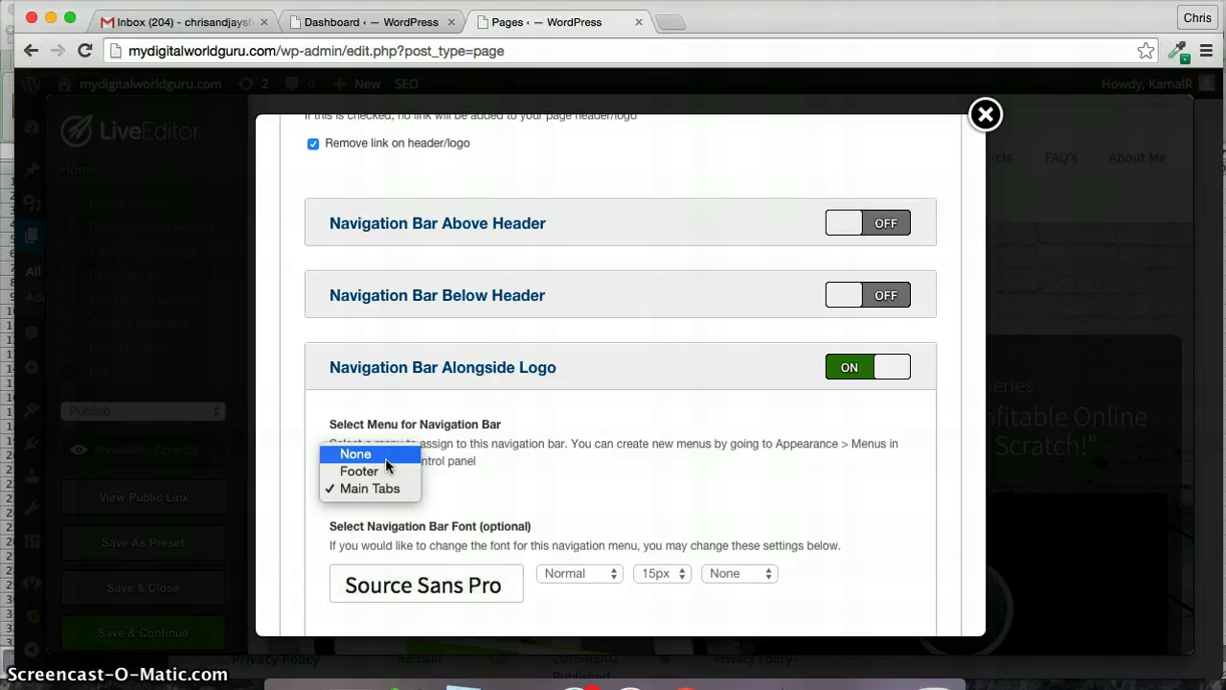
left_click(496, 490)
scroll(496, 491, "down", 3)
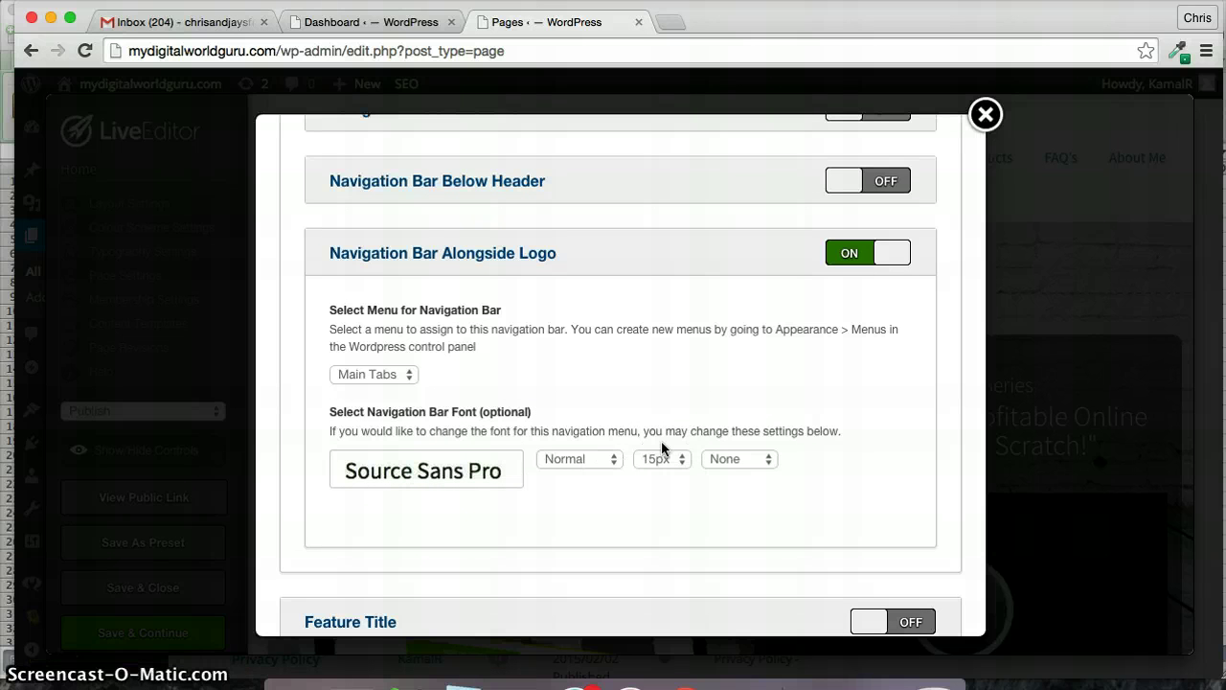
scroll(661, 443, "down", 4)
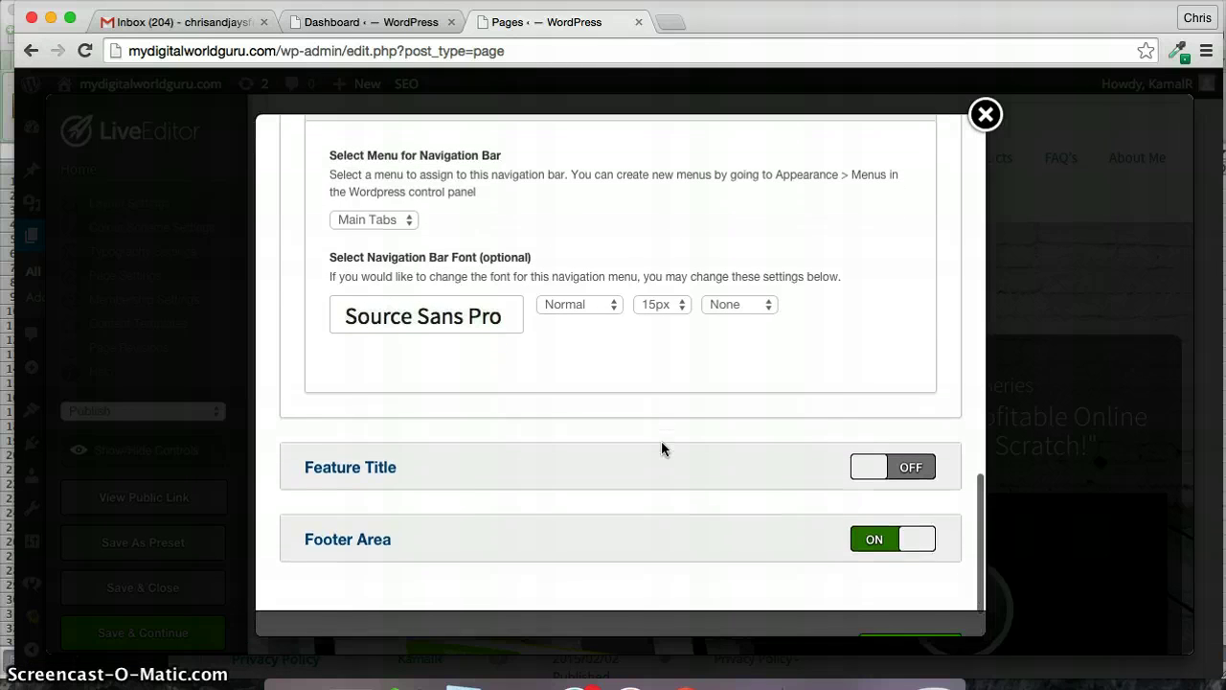
scroll(661, 448, "down", 2)
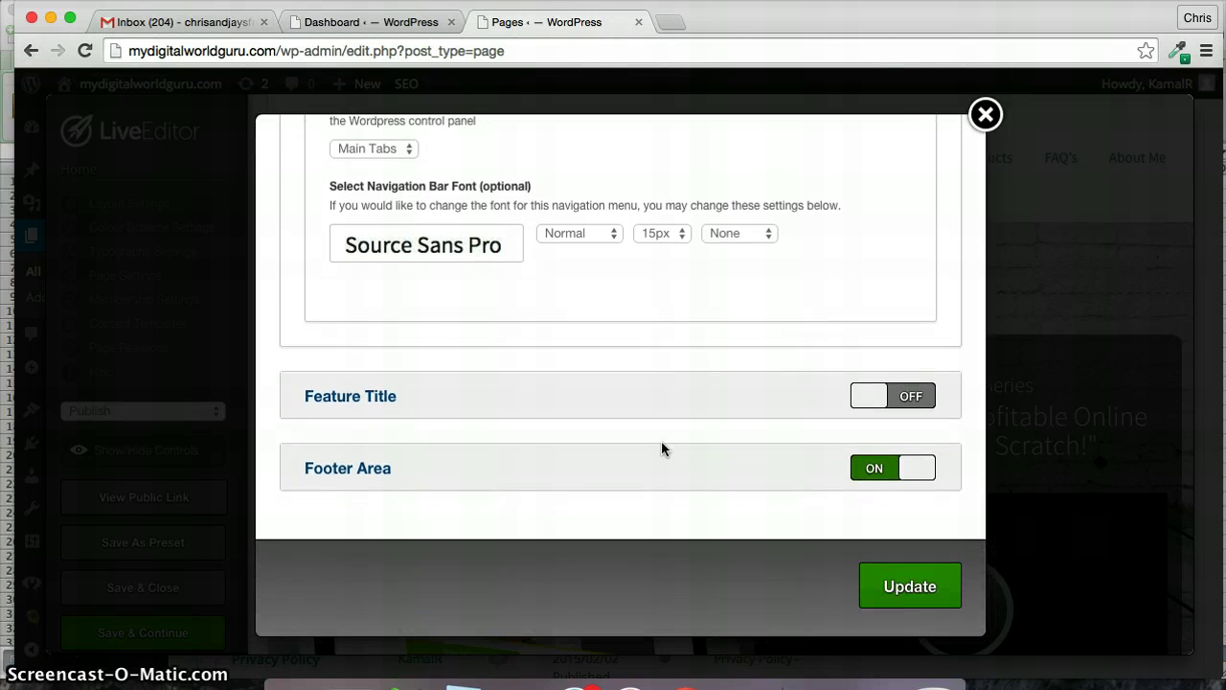
- Expand the Footer Area section and check its available footer navigation menus and font options
left_click(356, 477)
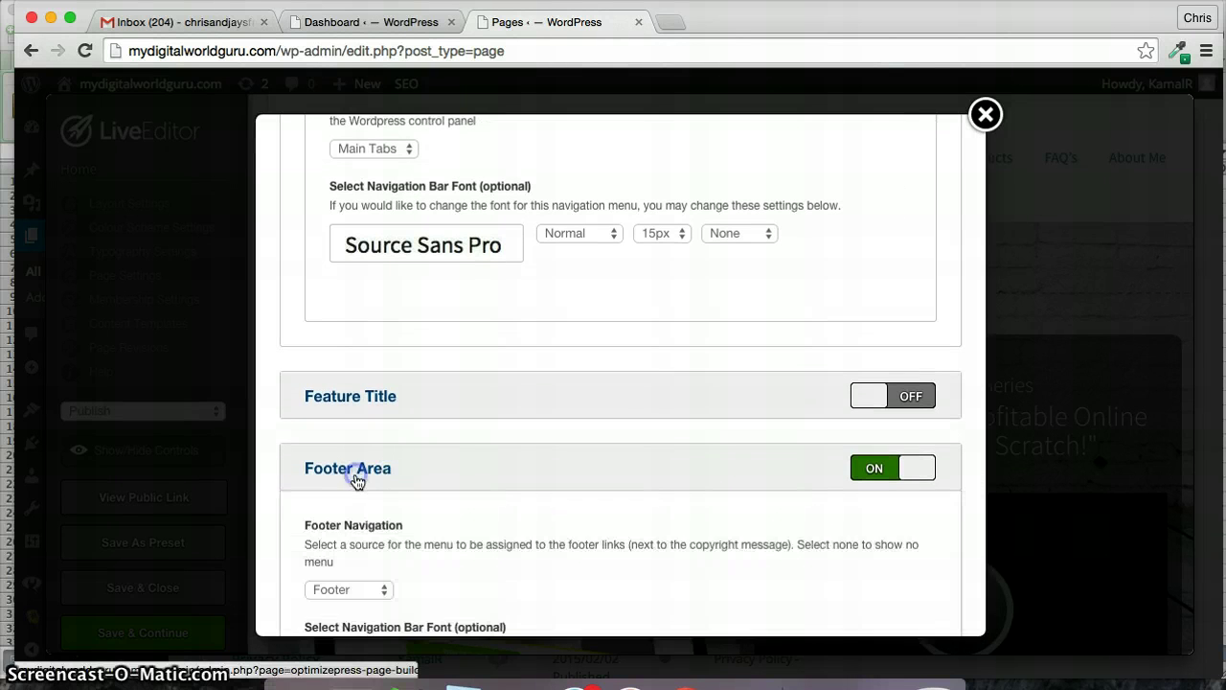
scroll(356, 479, "down", 3)
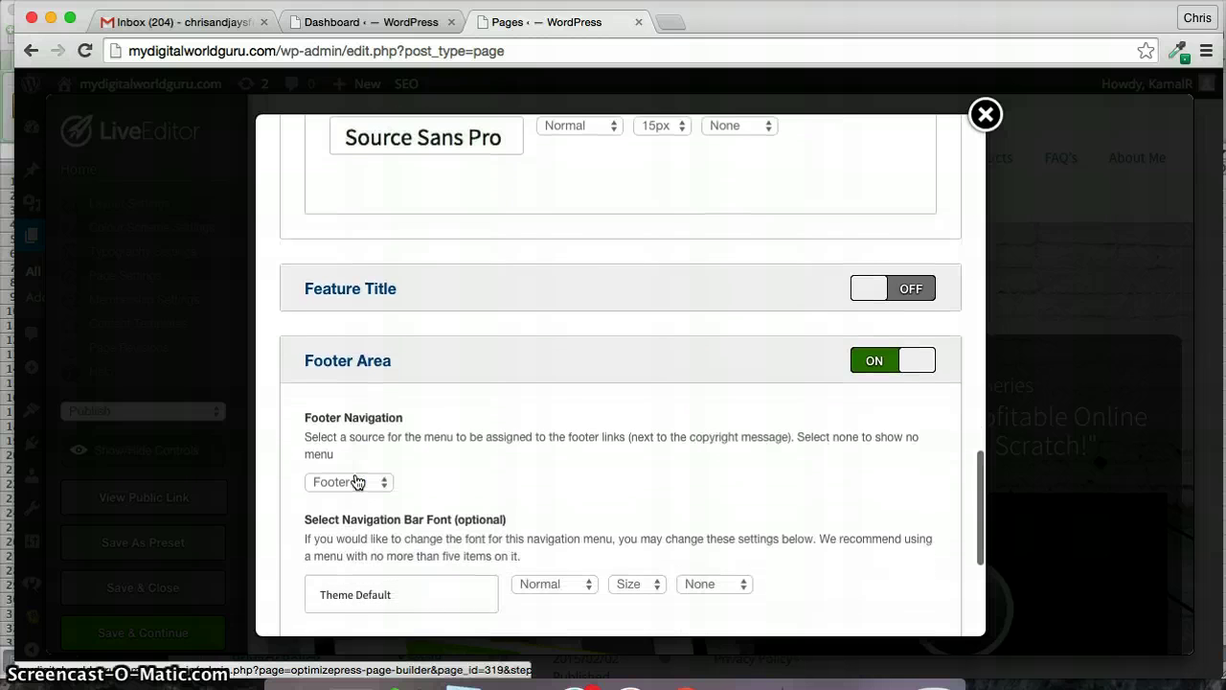
scroll(356, 479, "down", 2)
left_click(385, 419)
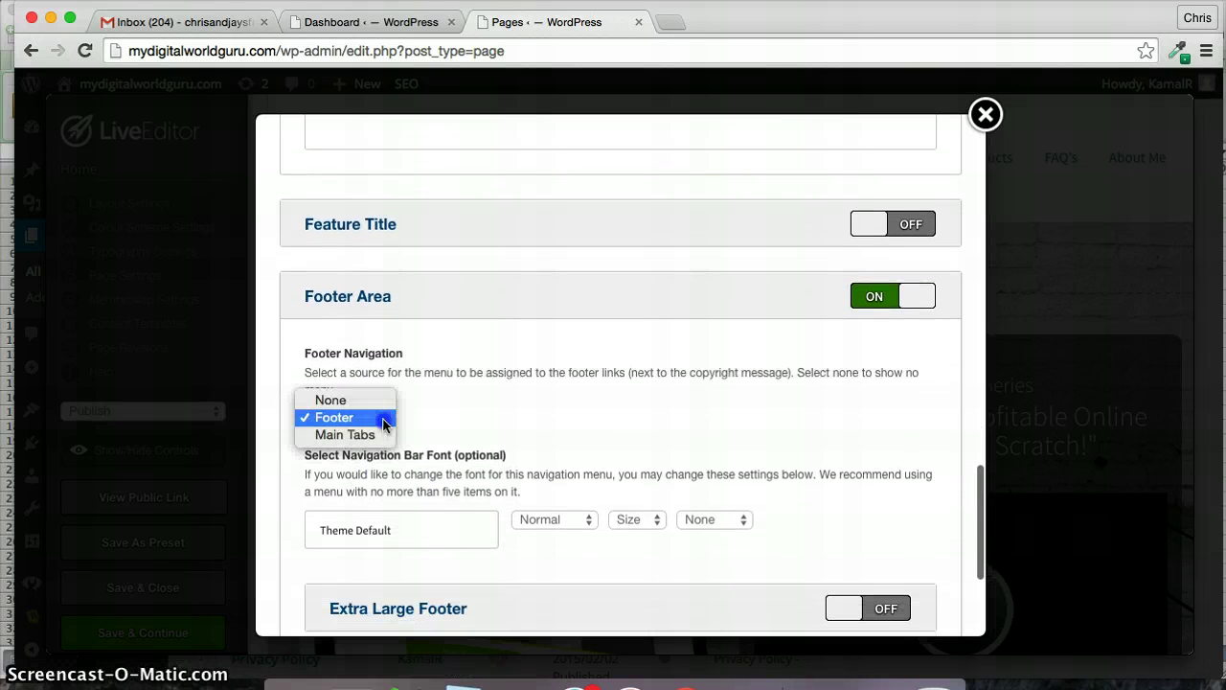
left_click(460, 427)
scroll(460, 426, "down", 2)
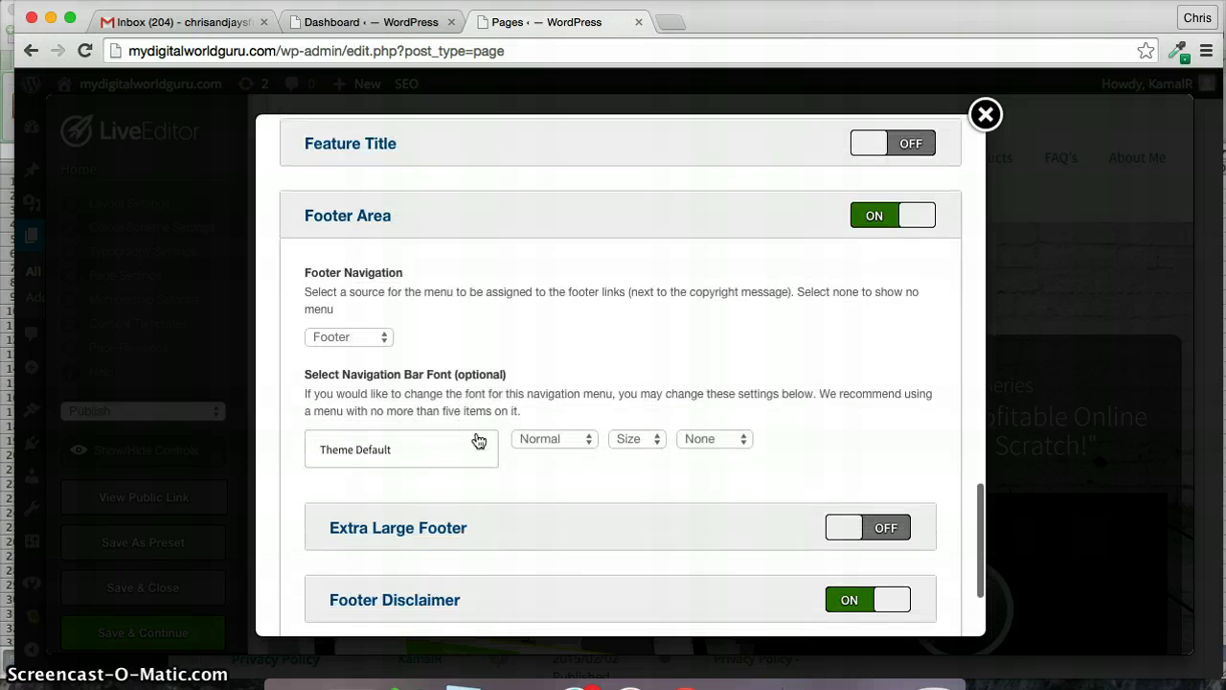
- Expand Footer Disclaimer, select the whole disclaimer override text, and update the layout settings
scroll(493, 542, "down", 1)
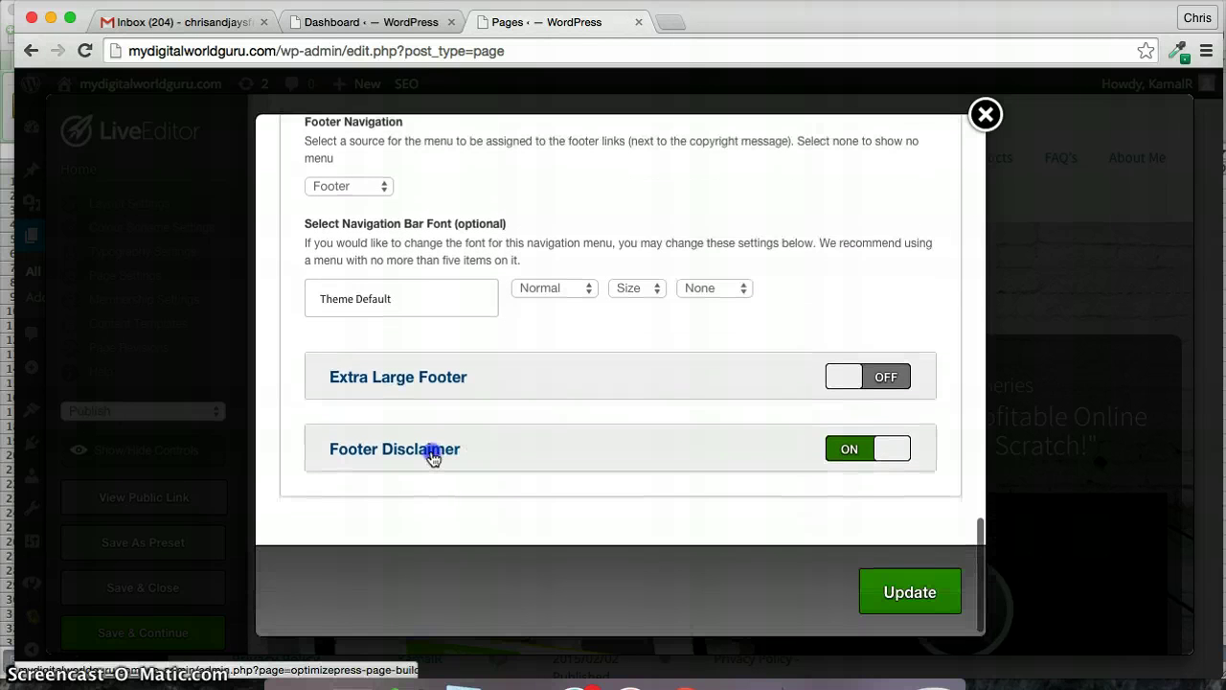
left_click(430, 452)
scroll(433, 460, "down", 3)
left_click(528, 460)
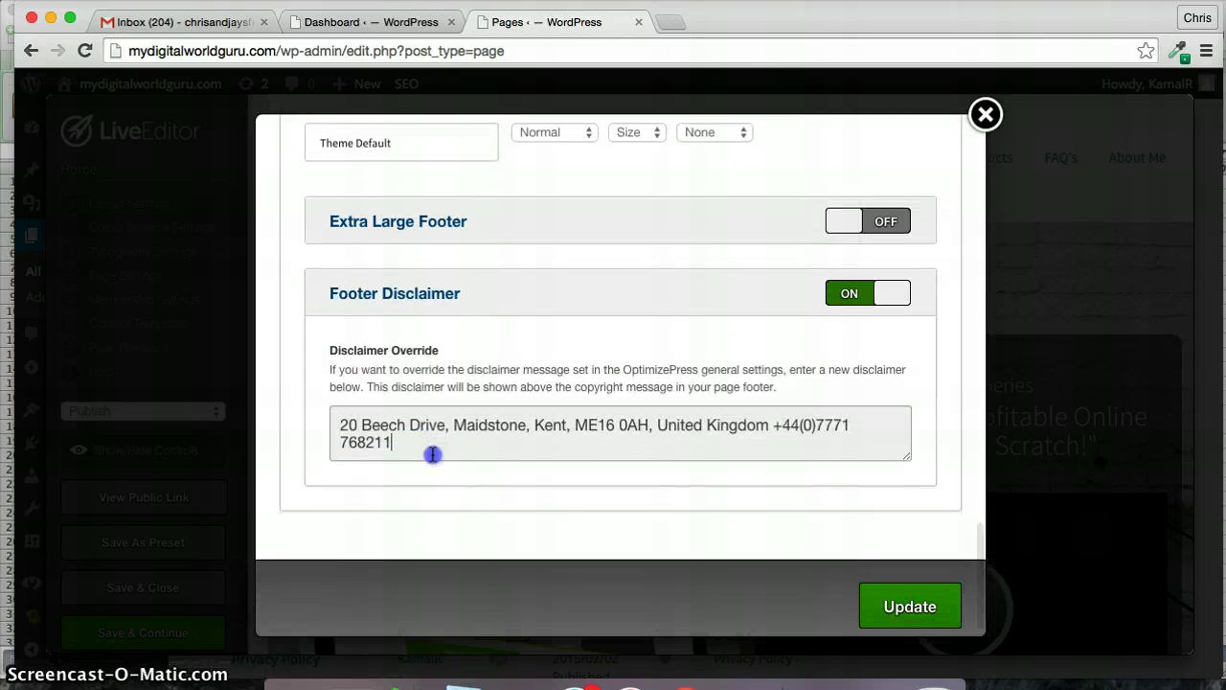
left_click_drag(391, 445, 342, 415)
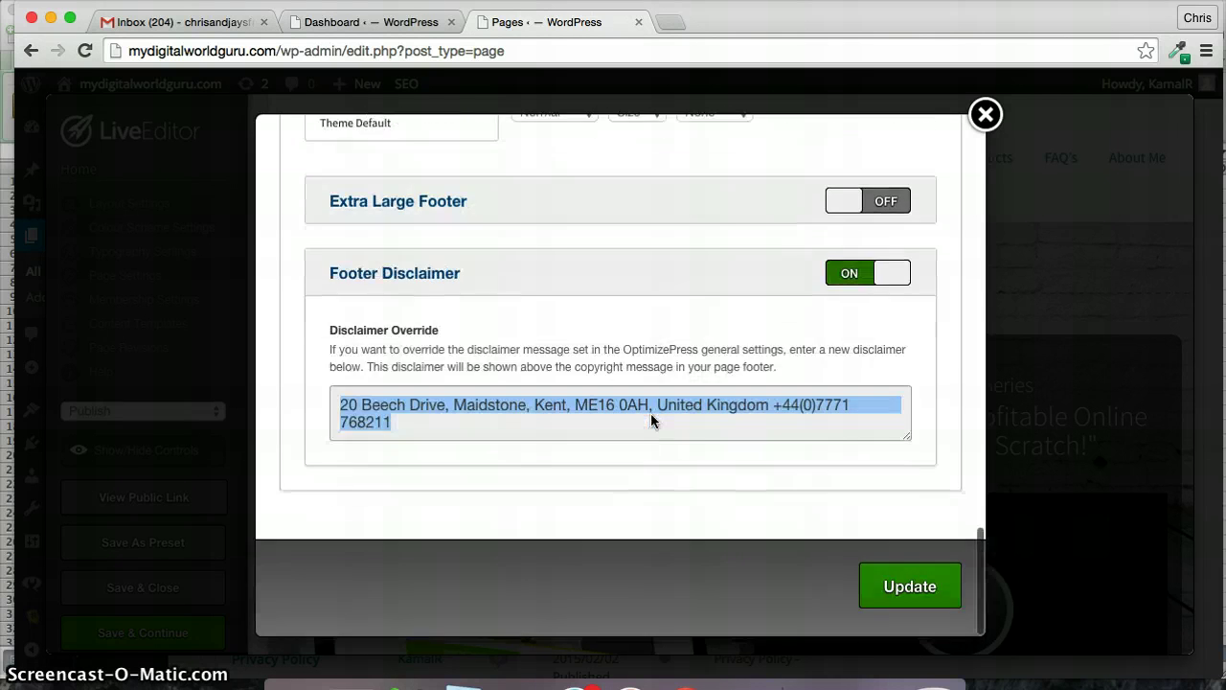
left_click(915, 587)
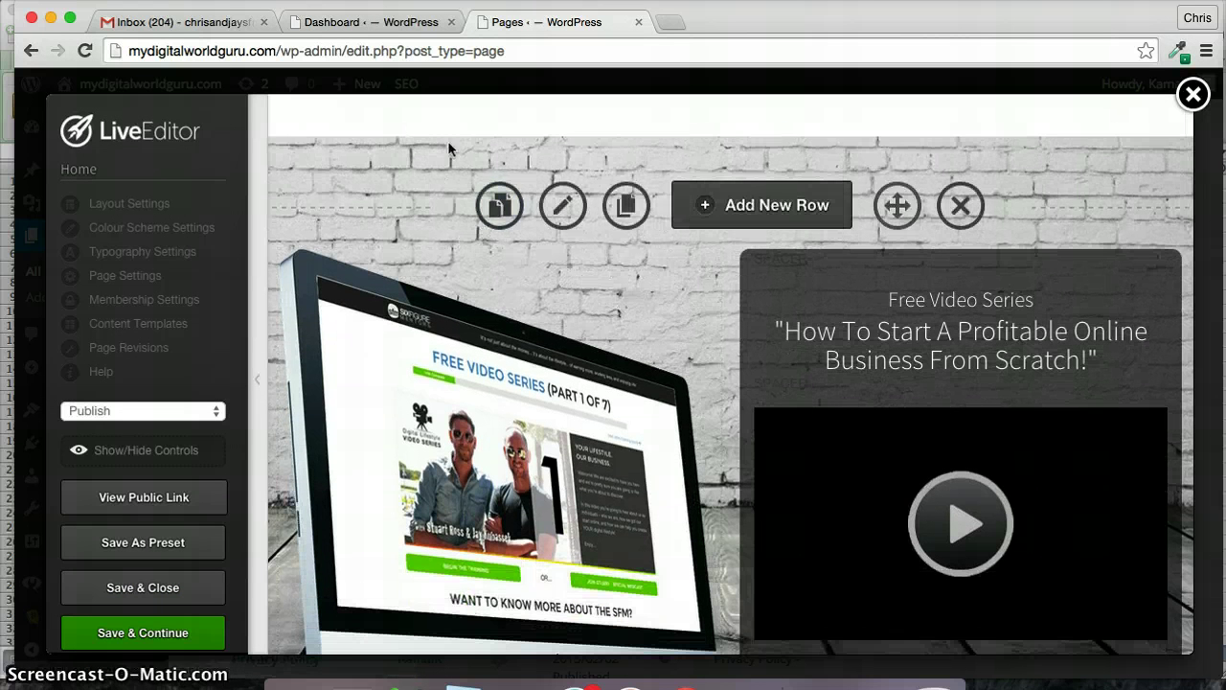
- Examine the Home page in the editor from the header and brick-wall video row down through the content below
scroll(508, 182, "down", 2)
scroll(571, 221, "up", 3)
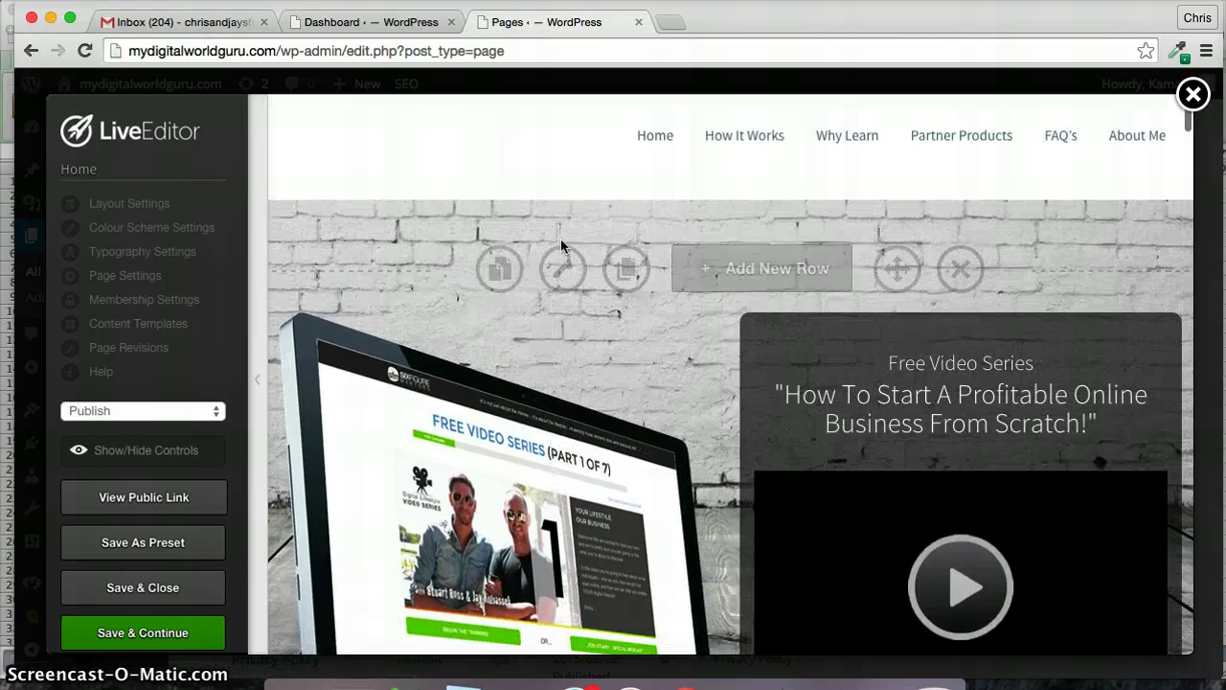
scroll(491, 431, "down", 3)
scroll(488, 431, "down", 5)
scroll(489, 431, "up", 5)
scroll(488, 432, "down", 6)
scroll(488, 424, "up", 10)
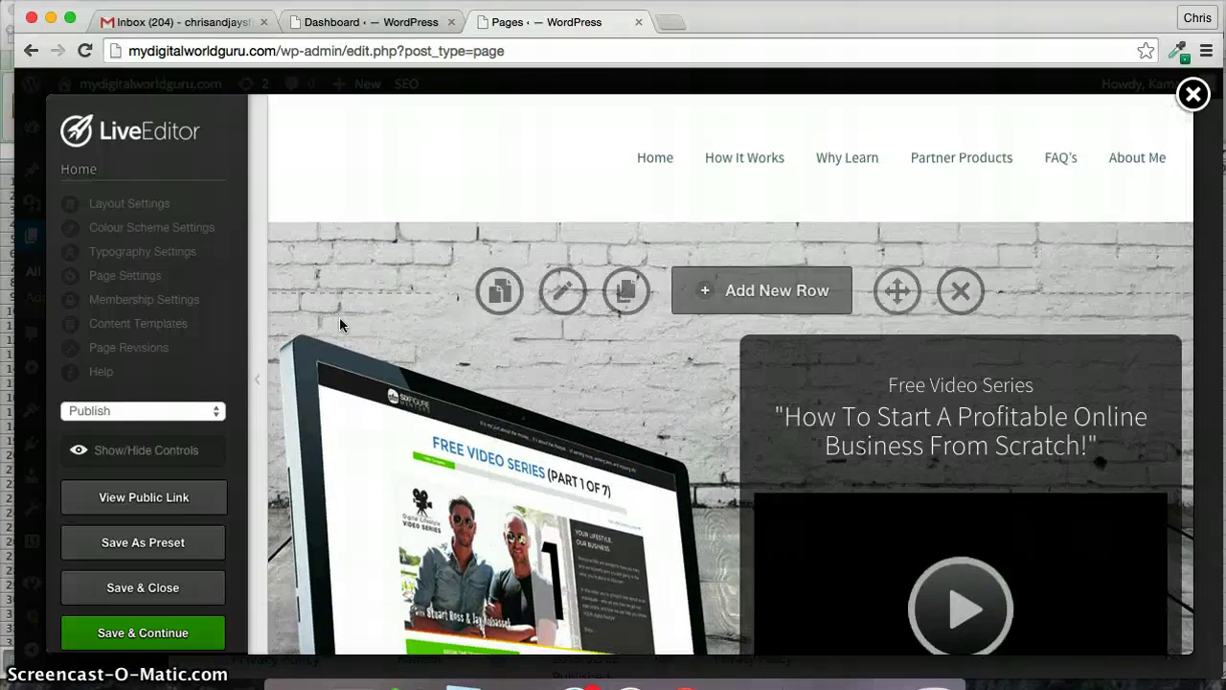
- Open the Home page's Other Scripts settings and review the first custom CSS block
left_click(148, 280)
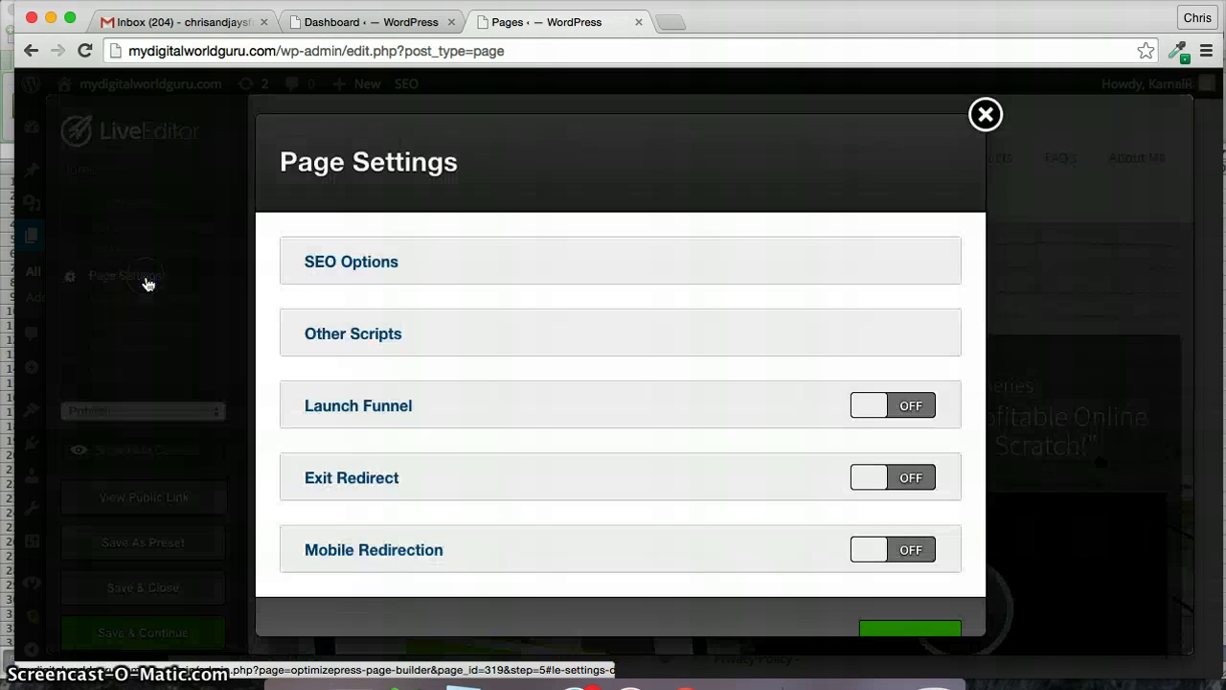
left_click(360, 340)
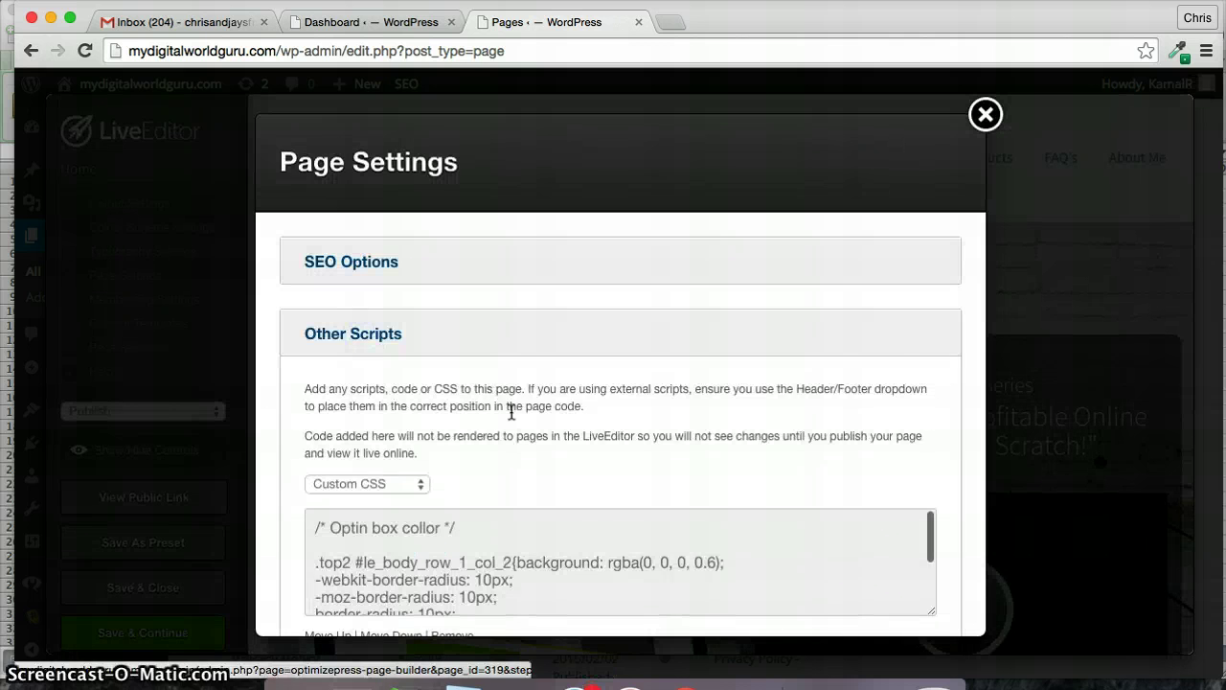
scroll(360, 340, "down", 3)
scroll(511, 412, "down", 2)
scroll(511, 412, "up", 3)
scroll(512, 412, "down", 1)
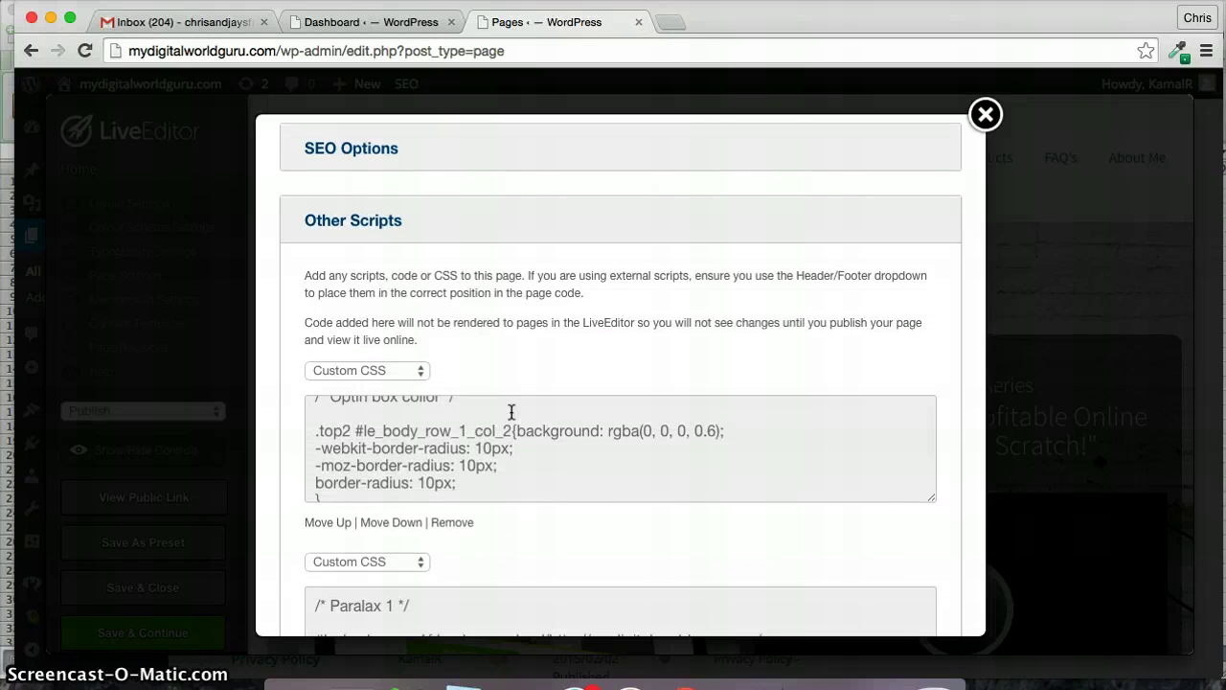
scroll(511, 411, "down", 5)
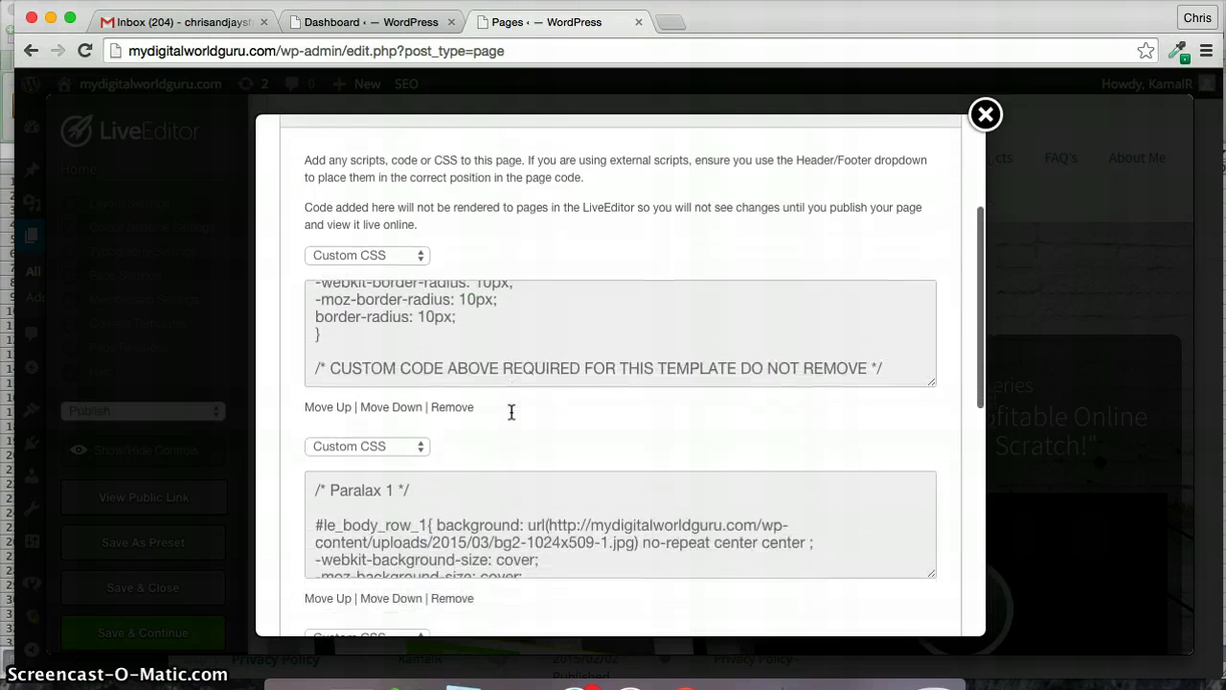
- Highlight the background image URL in the Paralax 1 custom CSS, and close the page settings without updating
scroll(512, 412, "down", 3)
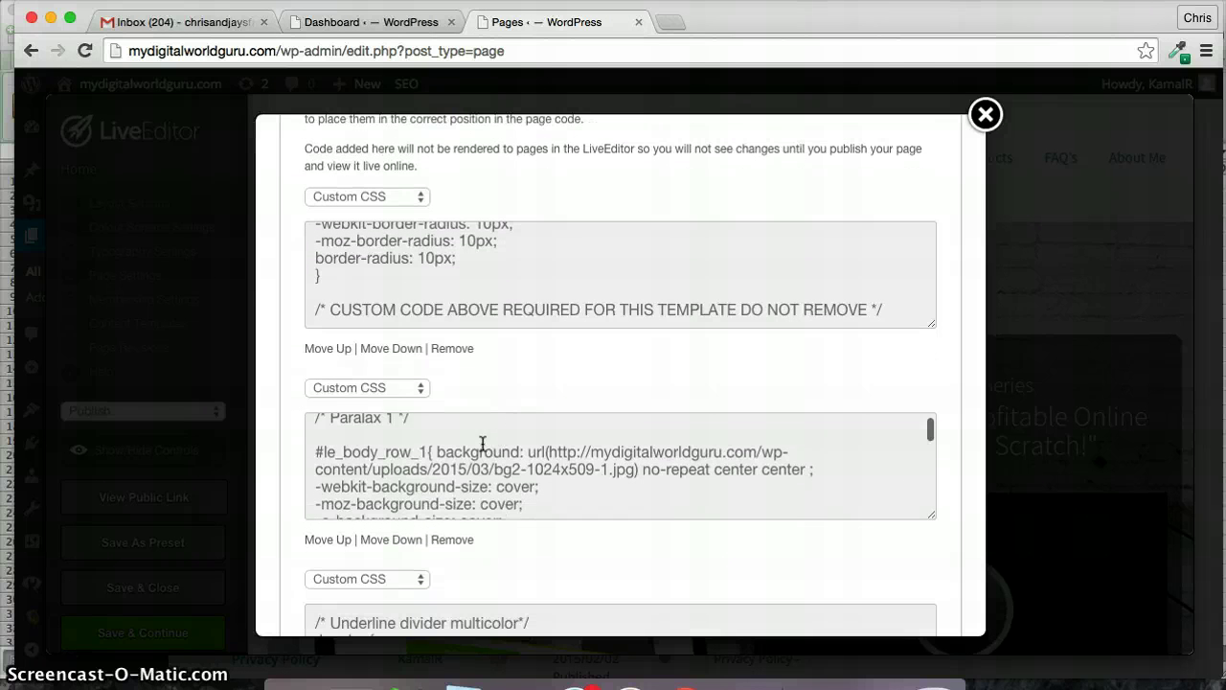
scroll(482, 443, "up", 2)
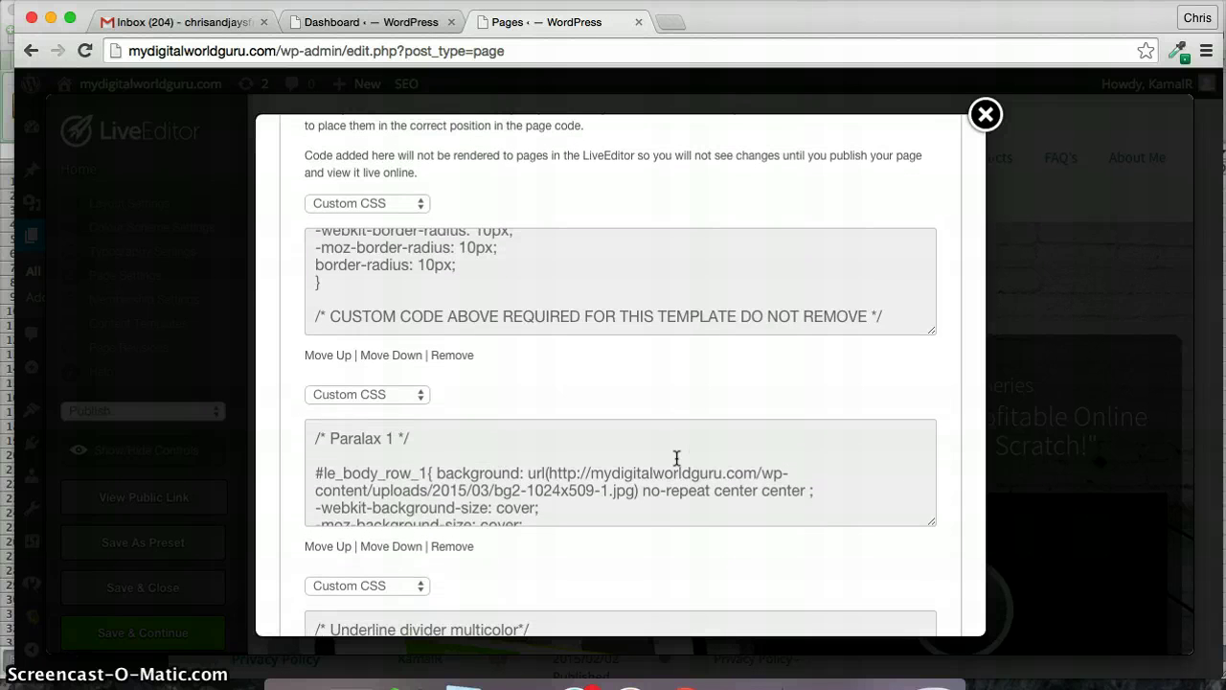
scroll(676, 459, "down", 2)
left_click_drag(547, 449, 632, 467)
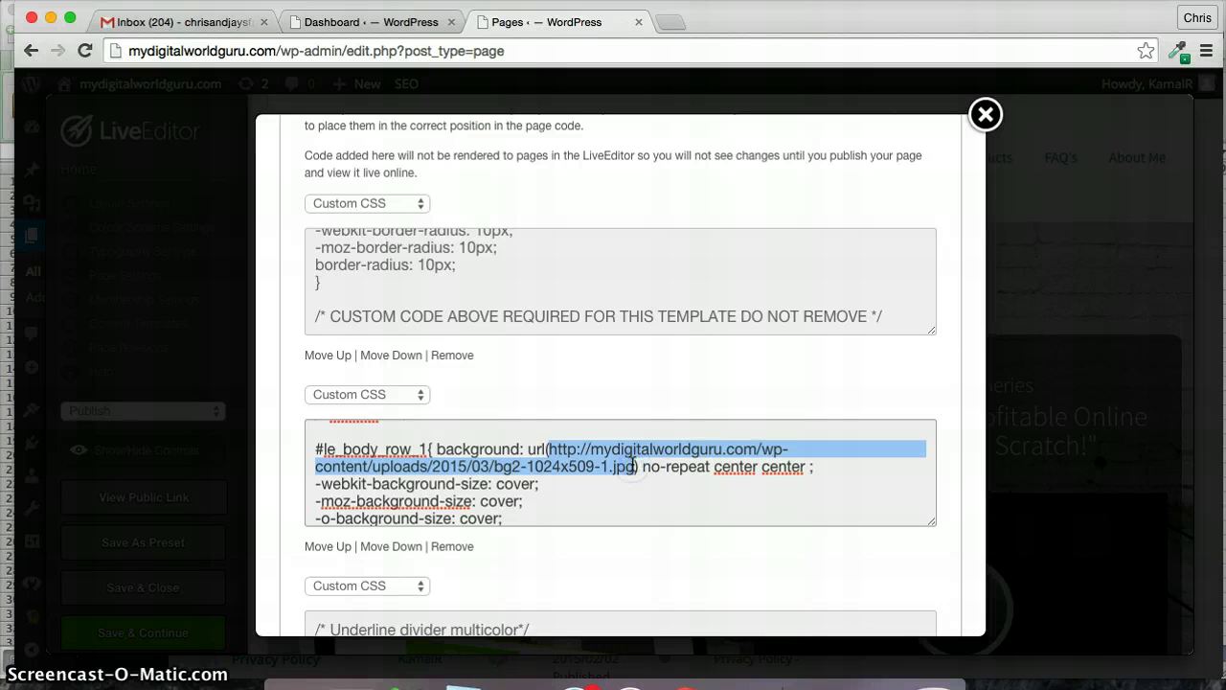
left_click(983, 115)
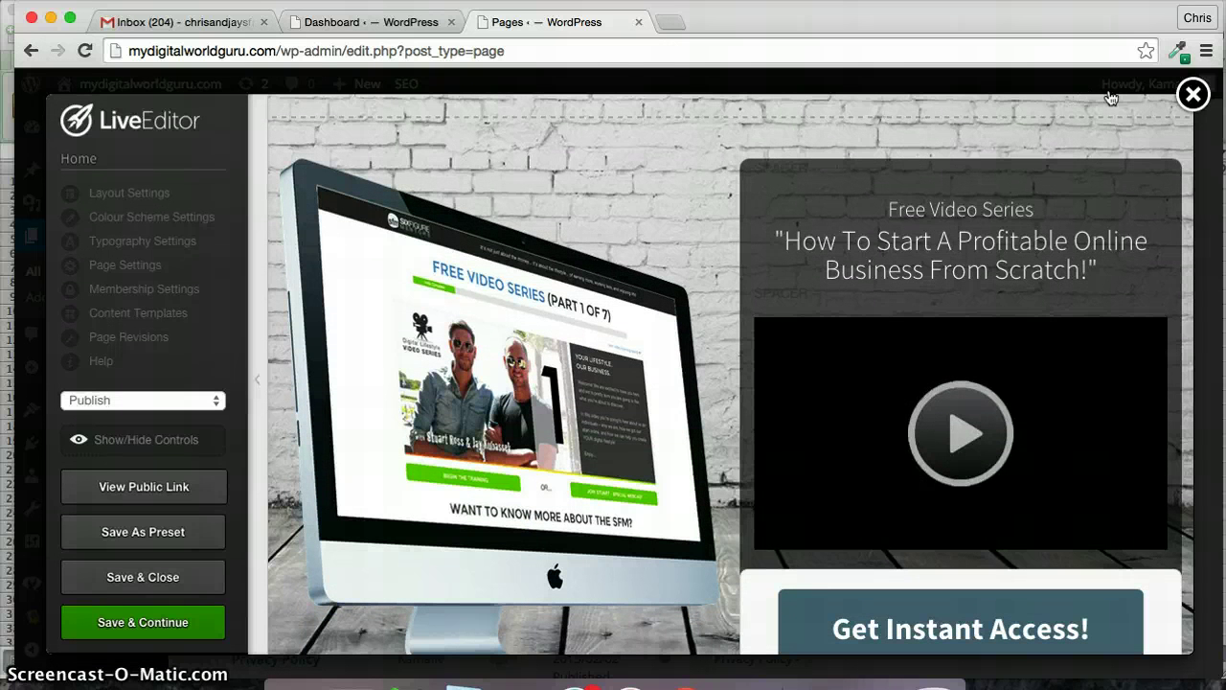
- Leave the LiveEditor and open the page for uploading new media
left_click(1193, 94)
left_click(757, 253)
mouse_move(60, 206)
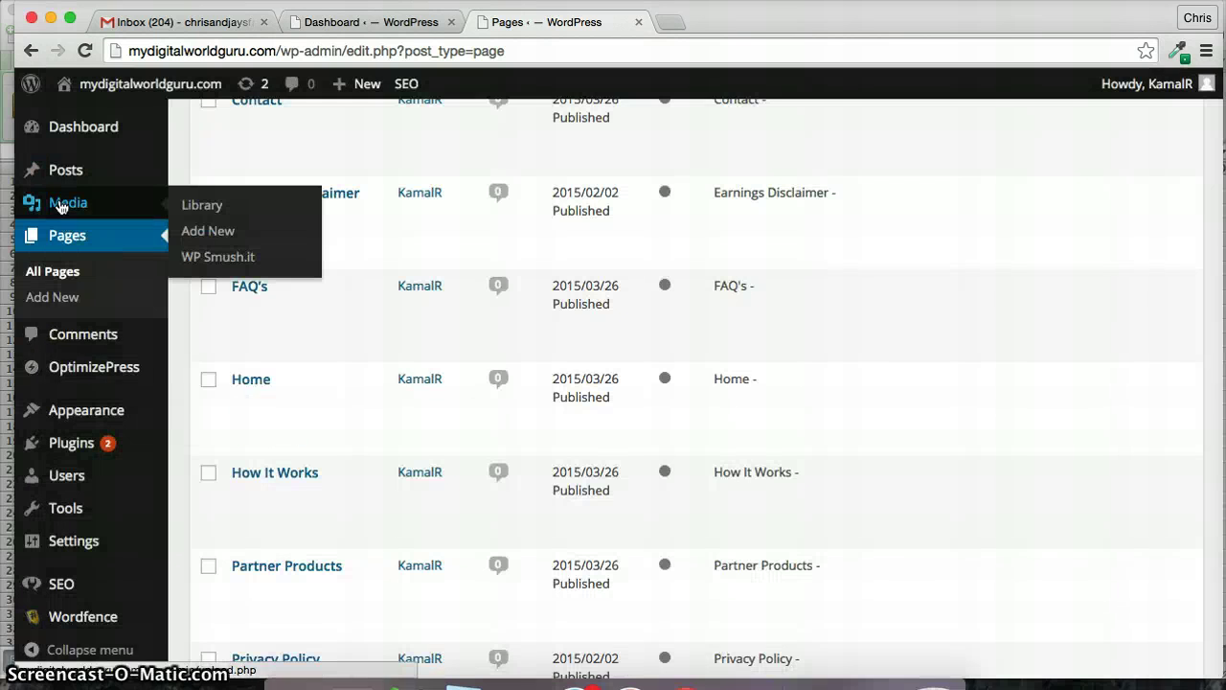
left_click(208, 233)
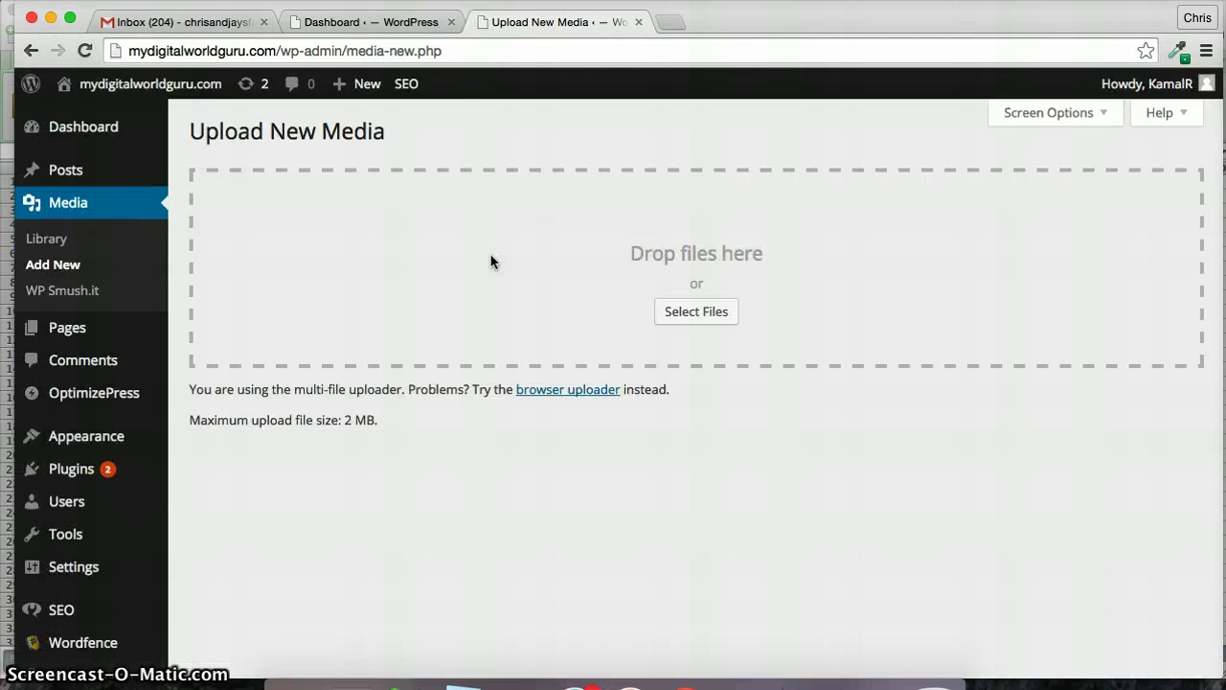
- Copy the URL of the DX7A7529.2 photo from its attachment details in the media library
left_click(75, 242)
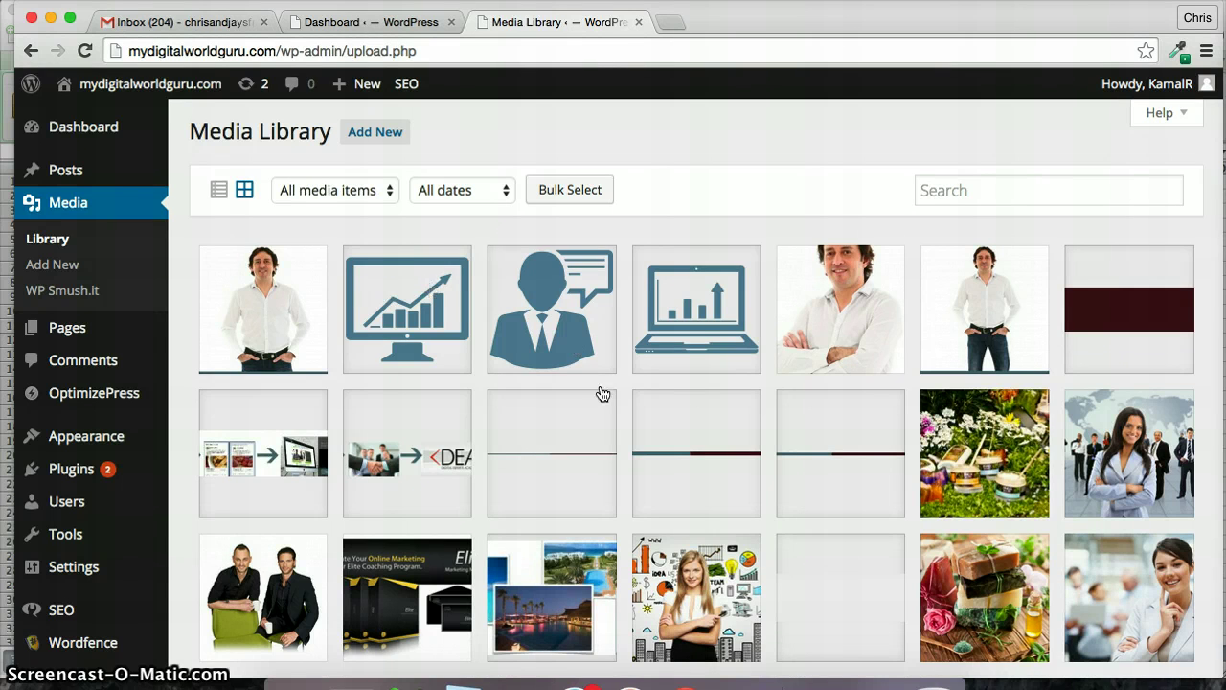
left_click(285, 295)
left_click(1051, 290)
left_click(985, 292)
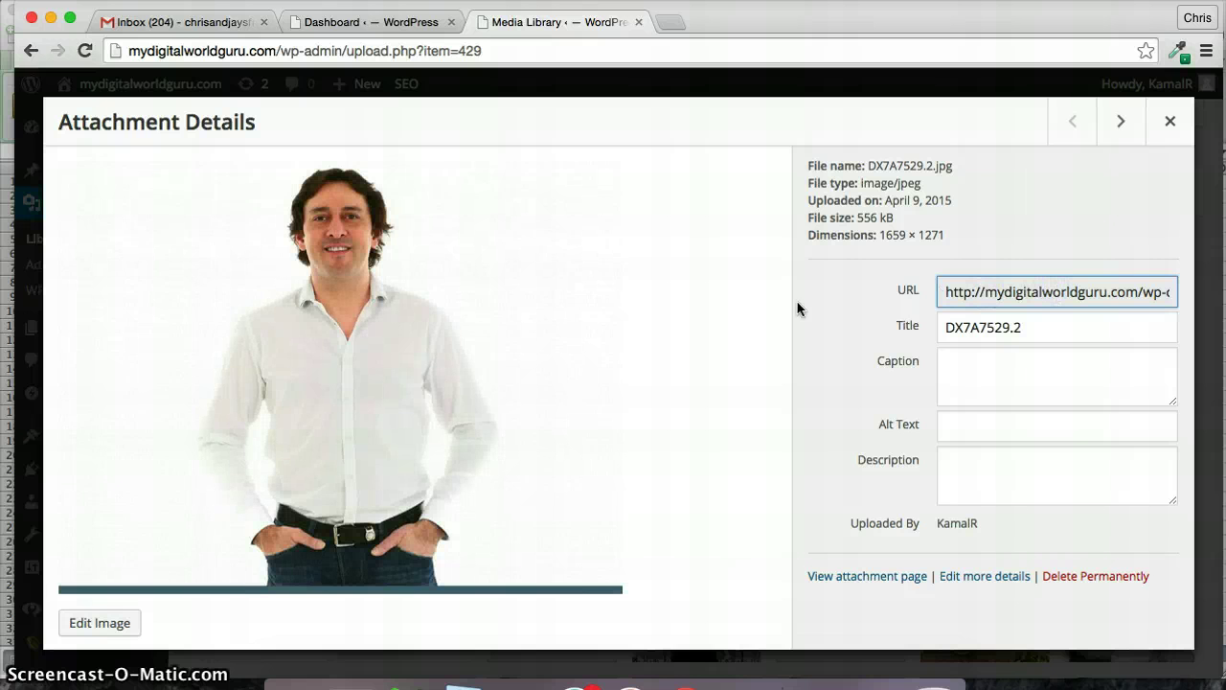
left_click(1098, 292)
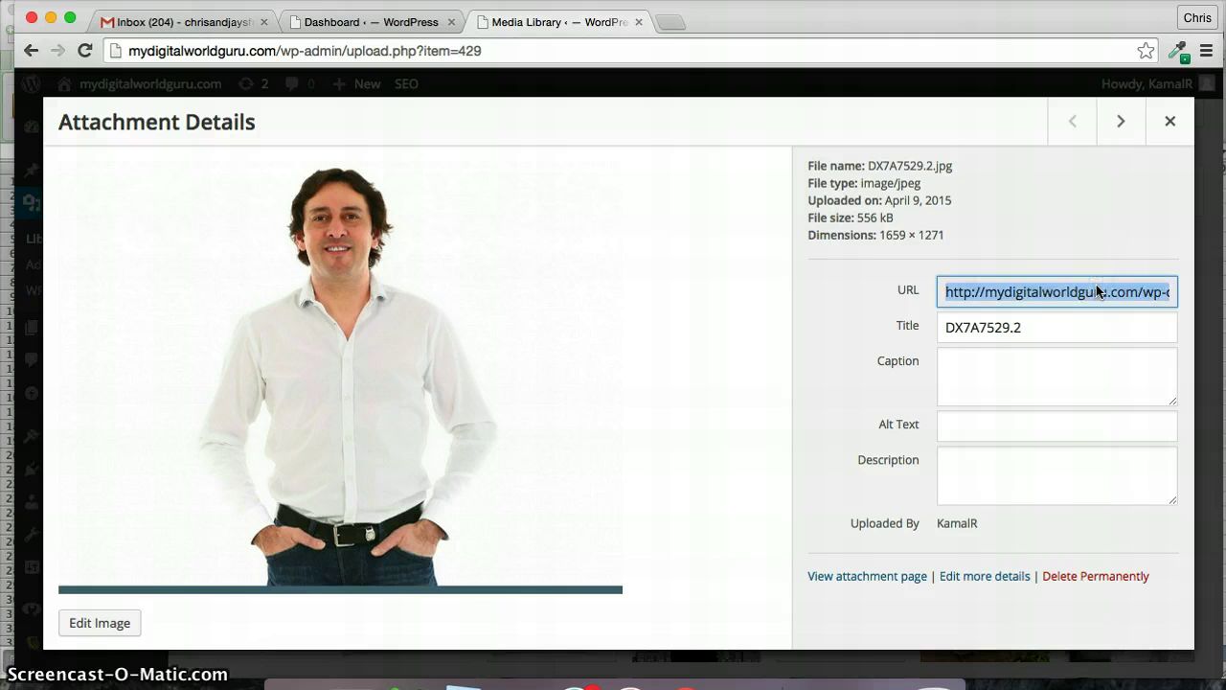
left_click(1170, 121)
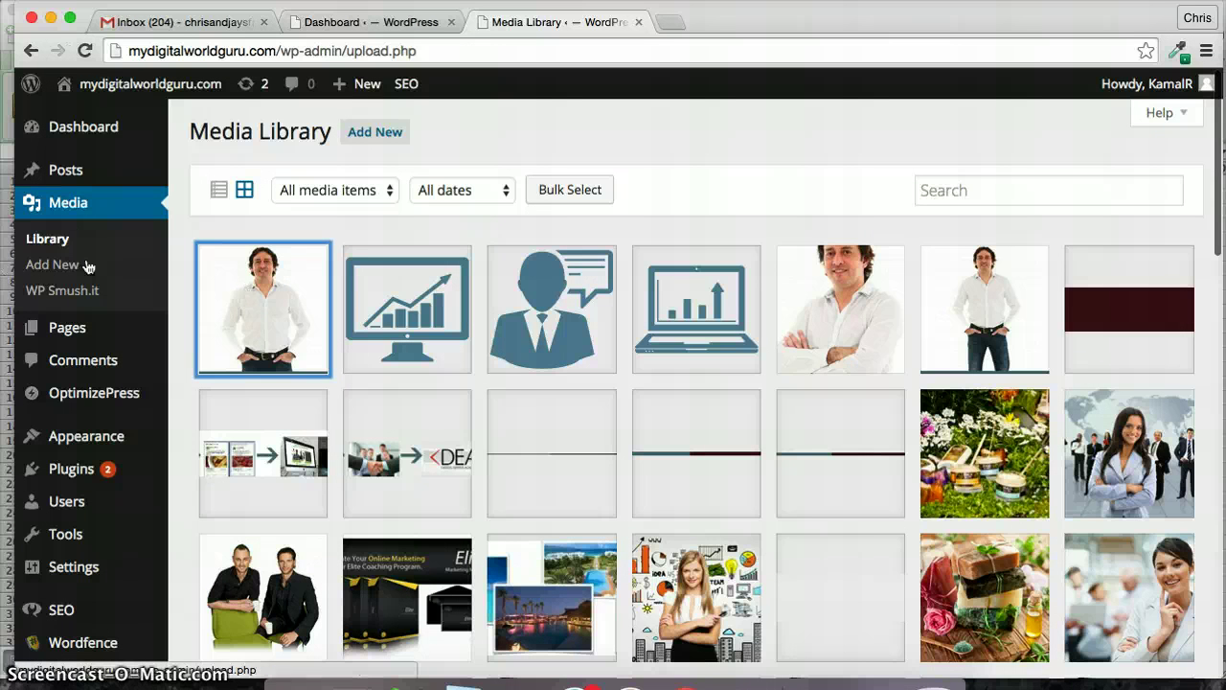
- Open the Home page for editing from the pages list and launch its Live Editor
left_click(96, 332)
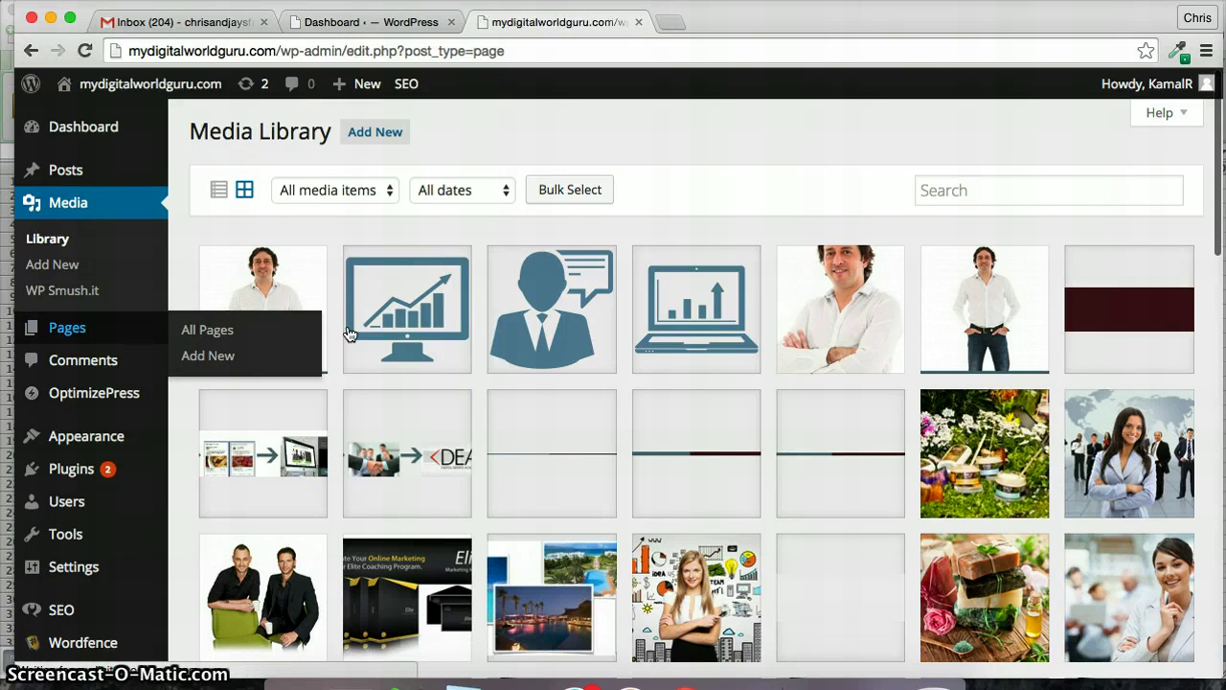
scroll(361, 461, "down", 5)
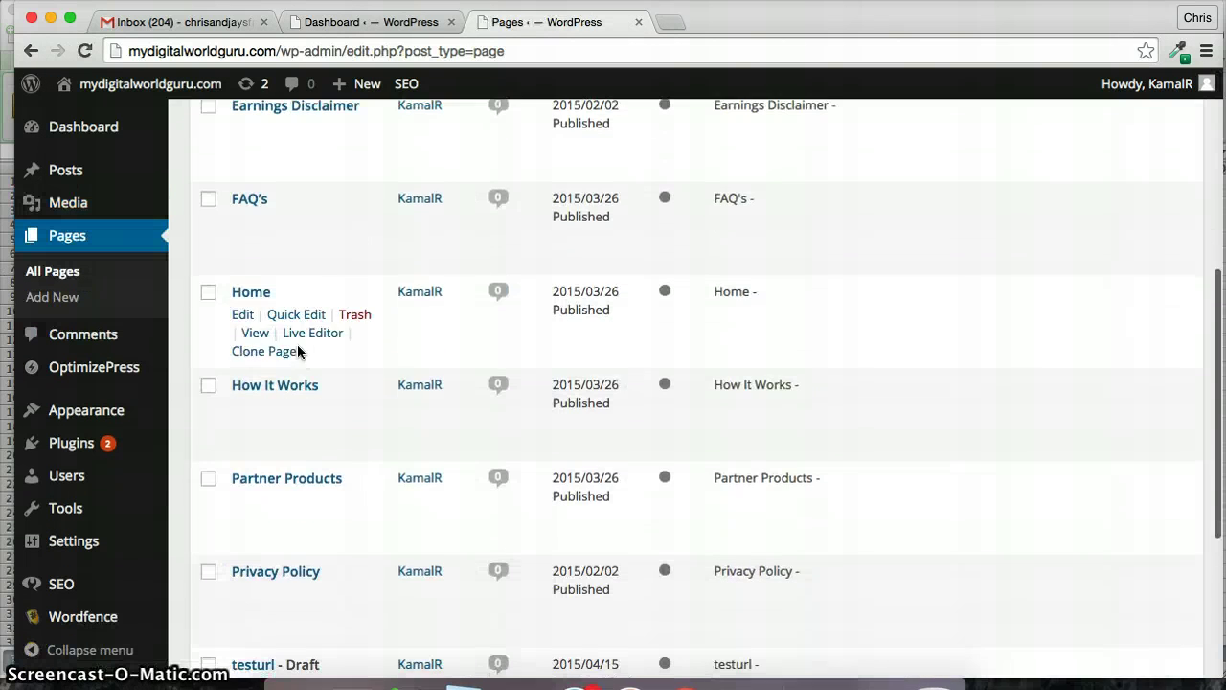
left_click(244, 321)
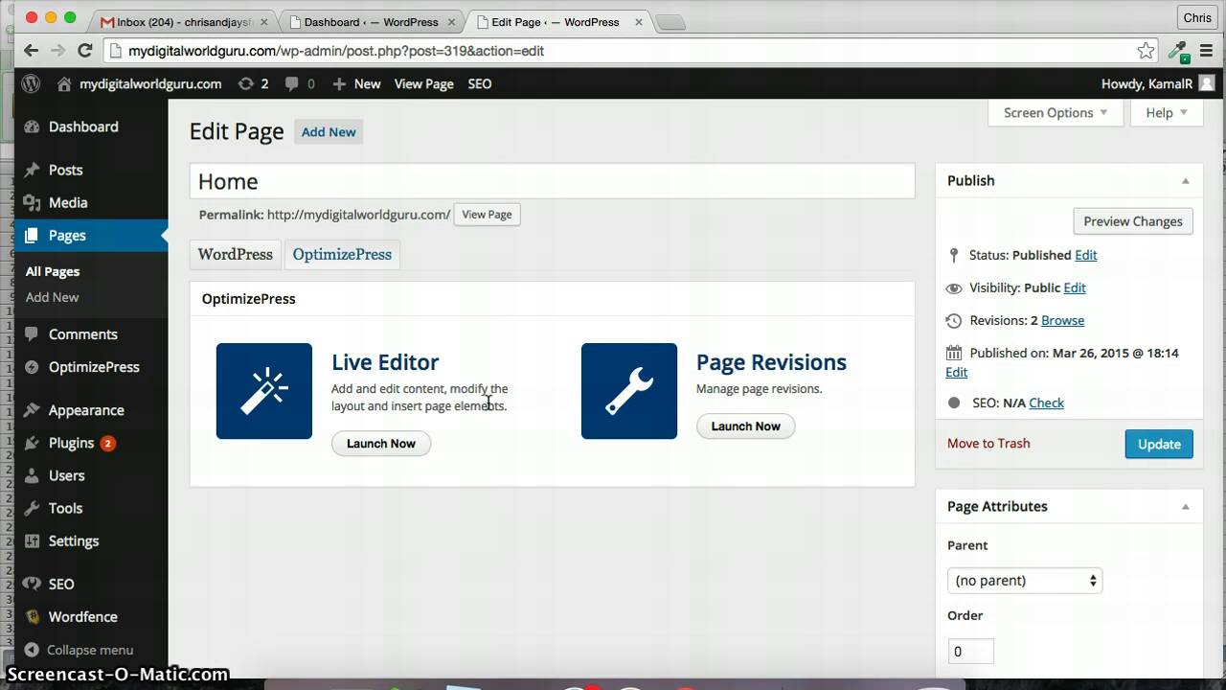
left_click(384, 443)
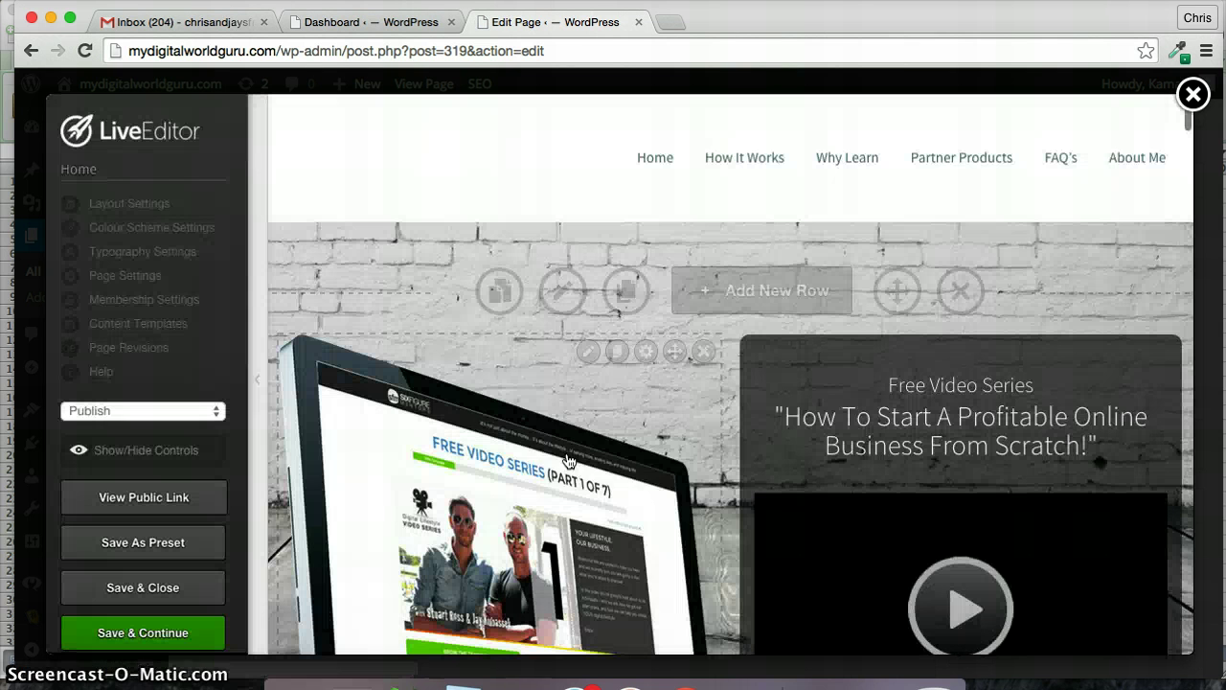
key("XF86MonBrightnessUp")
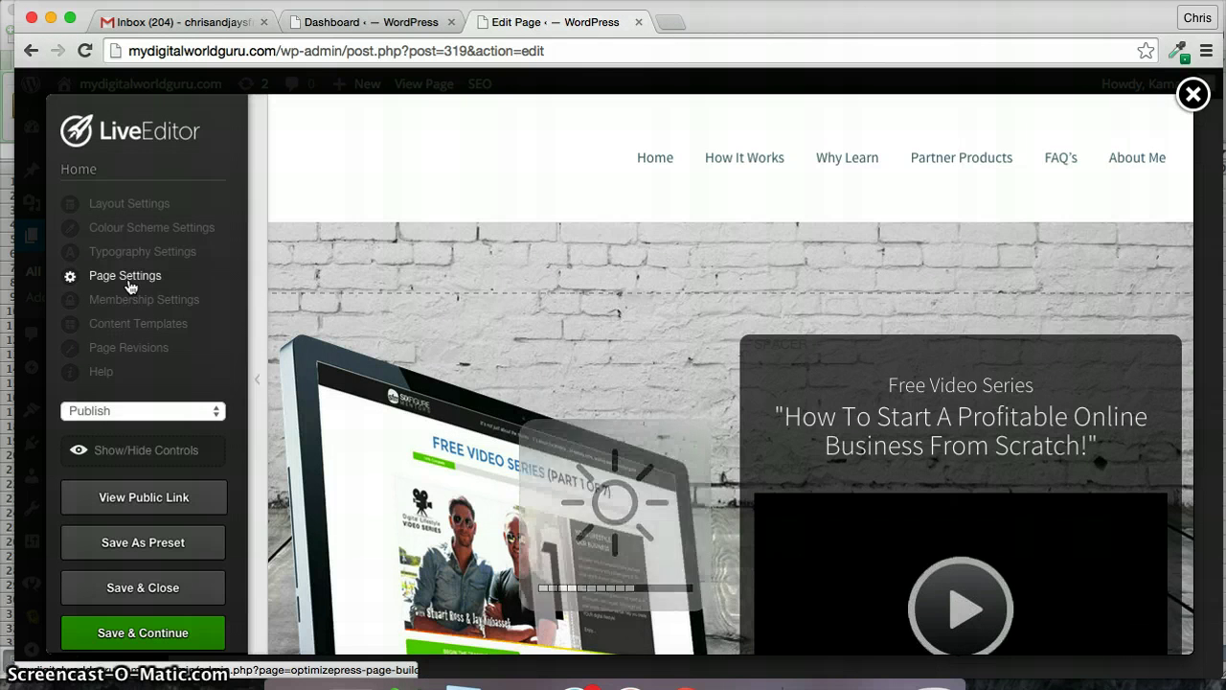
- Open the Other Scripts page settings and locate the background image rule in the Paralax 1 custom CSS
left_click(127, 280)
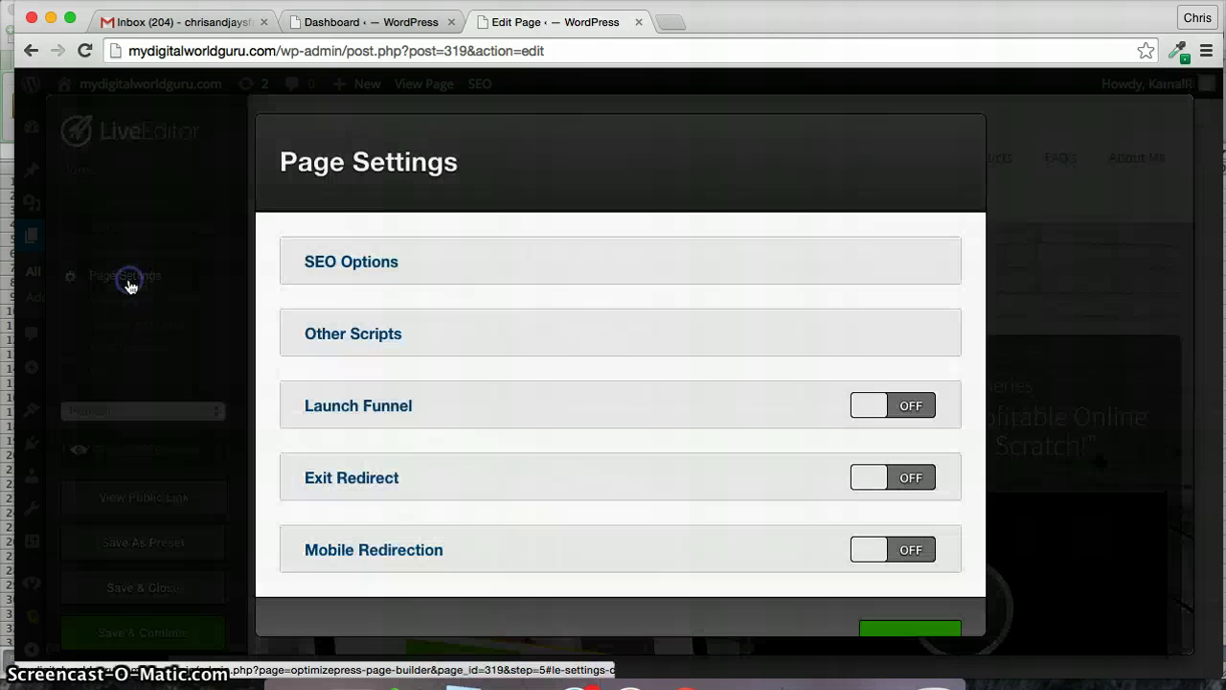
left_click(327, 337)
scroll(408, 479, "down", 5)
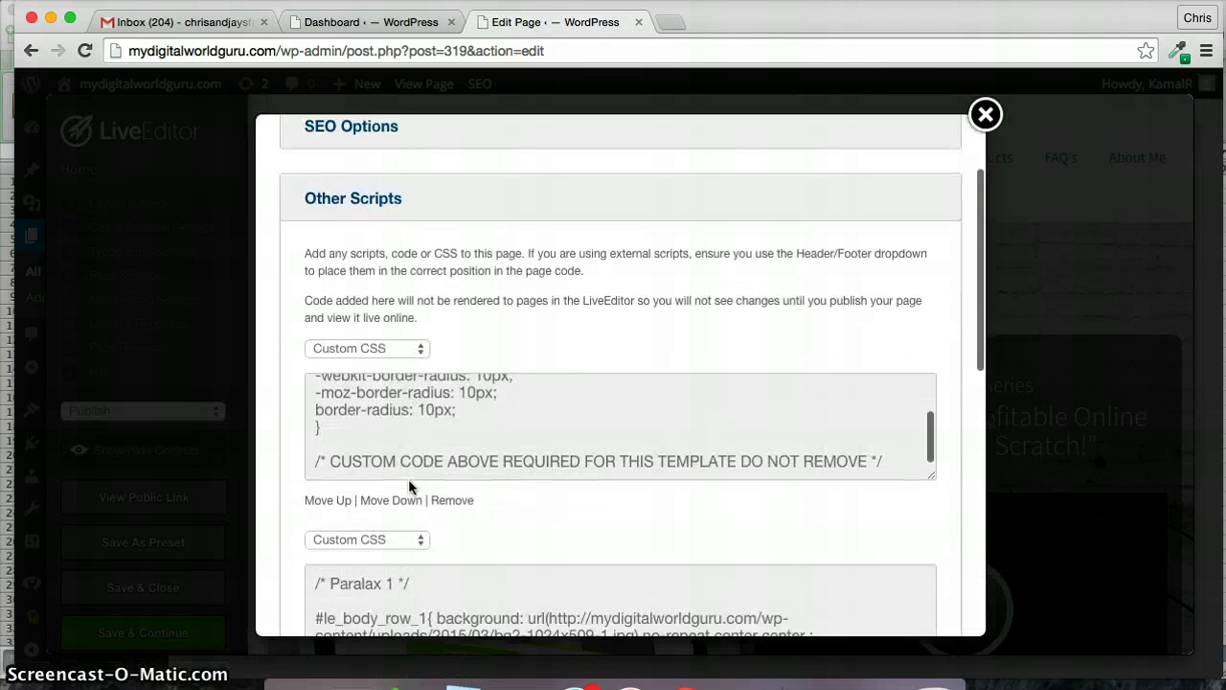
scroll(492, 493, "up", 2)
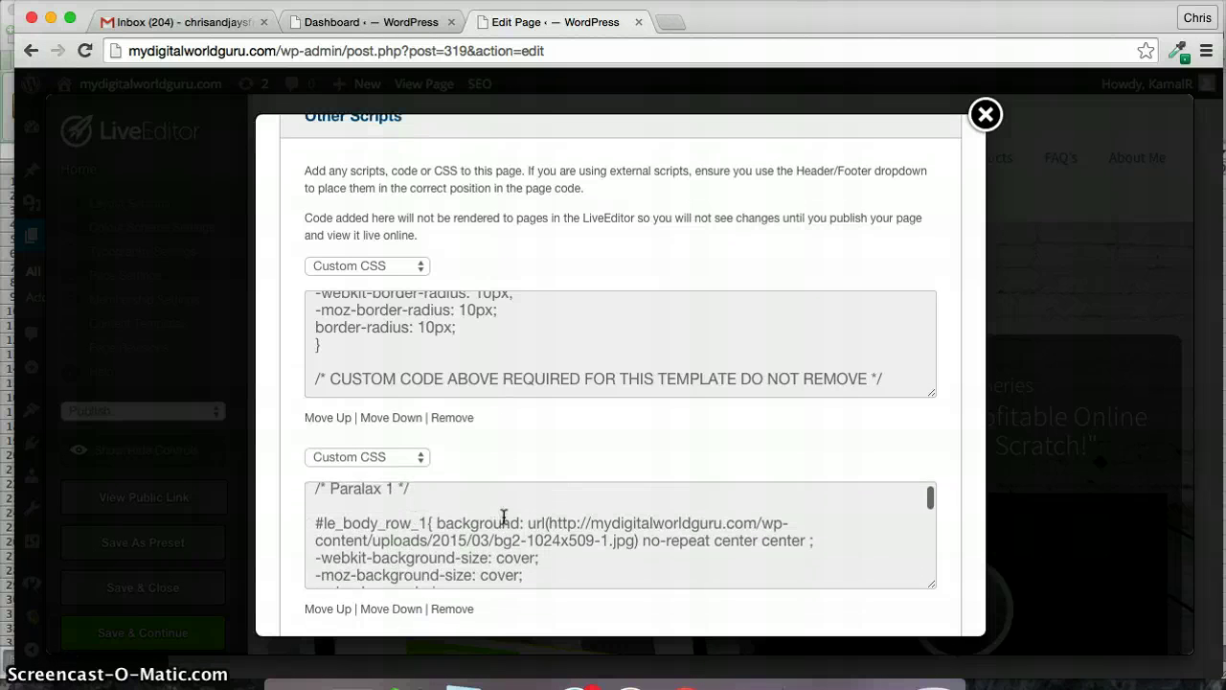
scroll(556, 490, "down", 2)
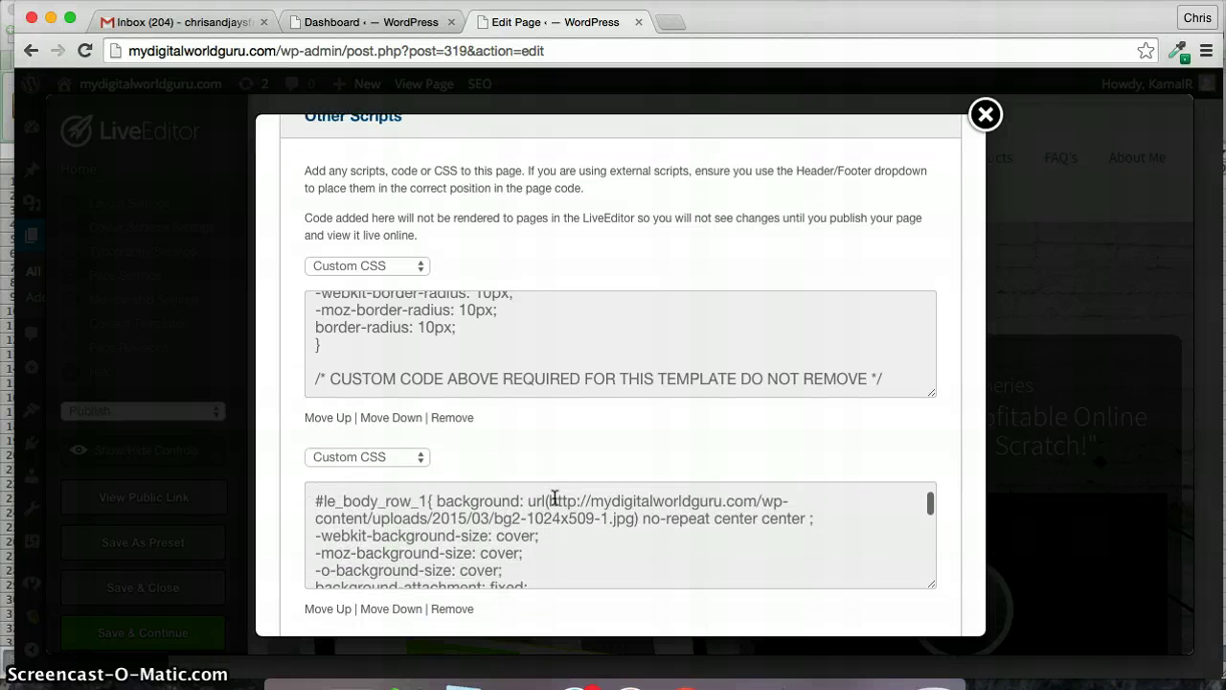
left_click_drag(550, 498, 623, 518)
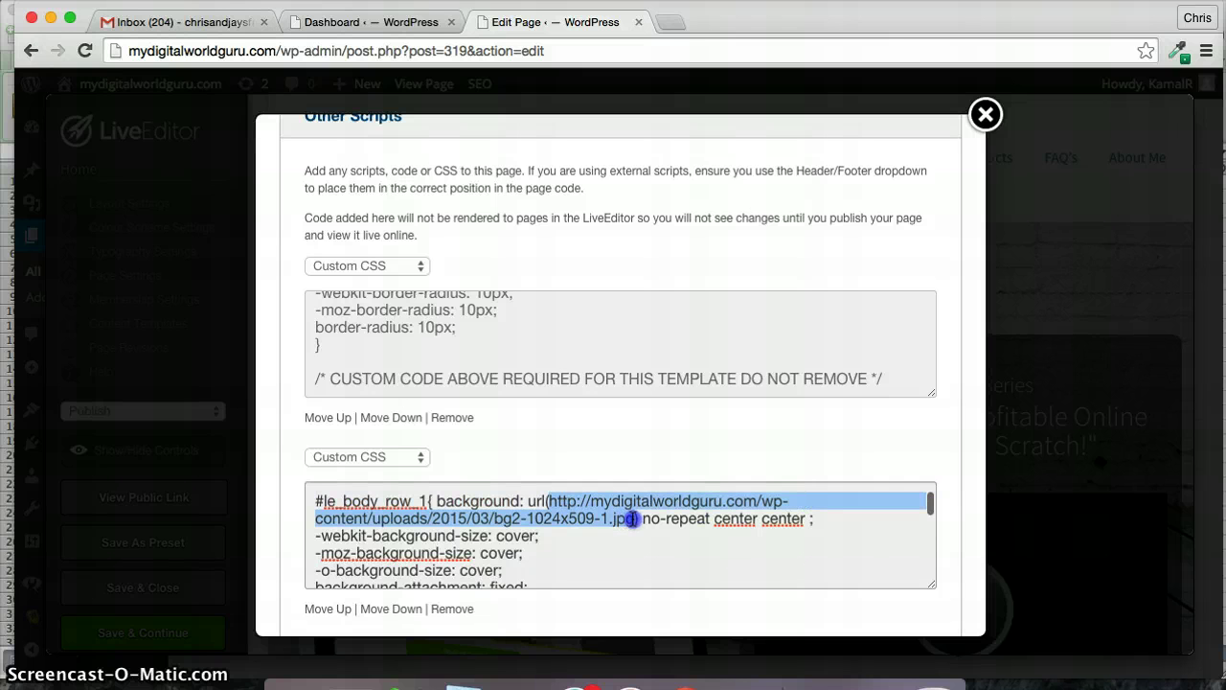
left_click_drag(634, 518, 618, 522)
type("http://mydigitalworldguru.com/wp-content/uploads/2015/04/DX7A7529.2.jpg")
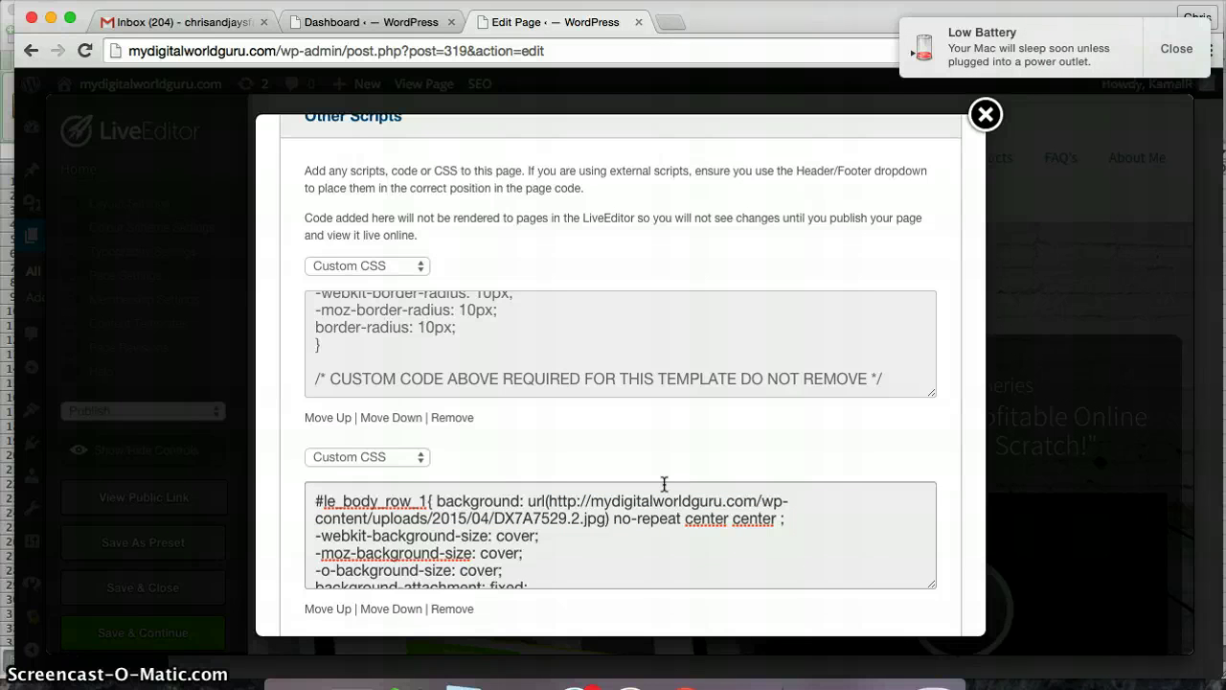
key("super+z")
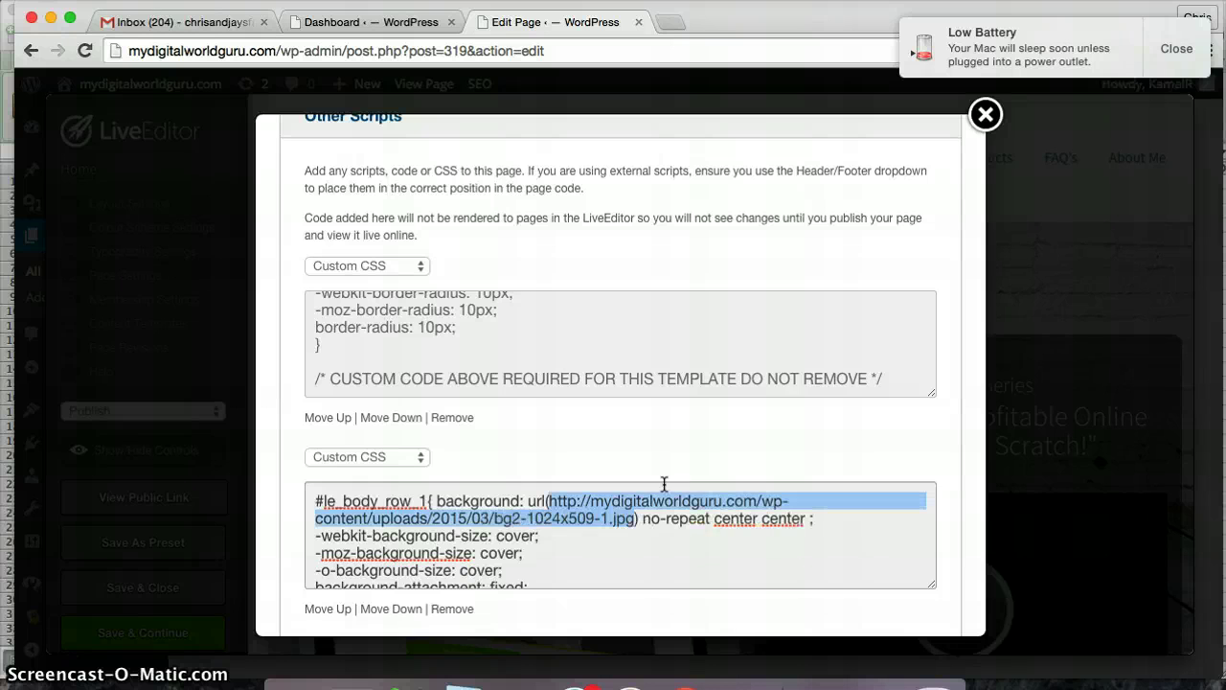
- Highlight the background image URL in the Paralax 2 CSS for row 6, and close the page settings without updating
left_click(701, 557)
scroll(702, 557, "down", 5)
scroll(700, 537, "up", 4)
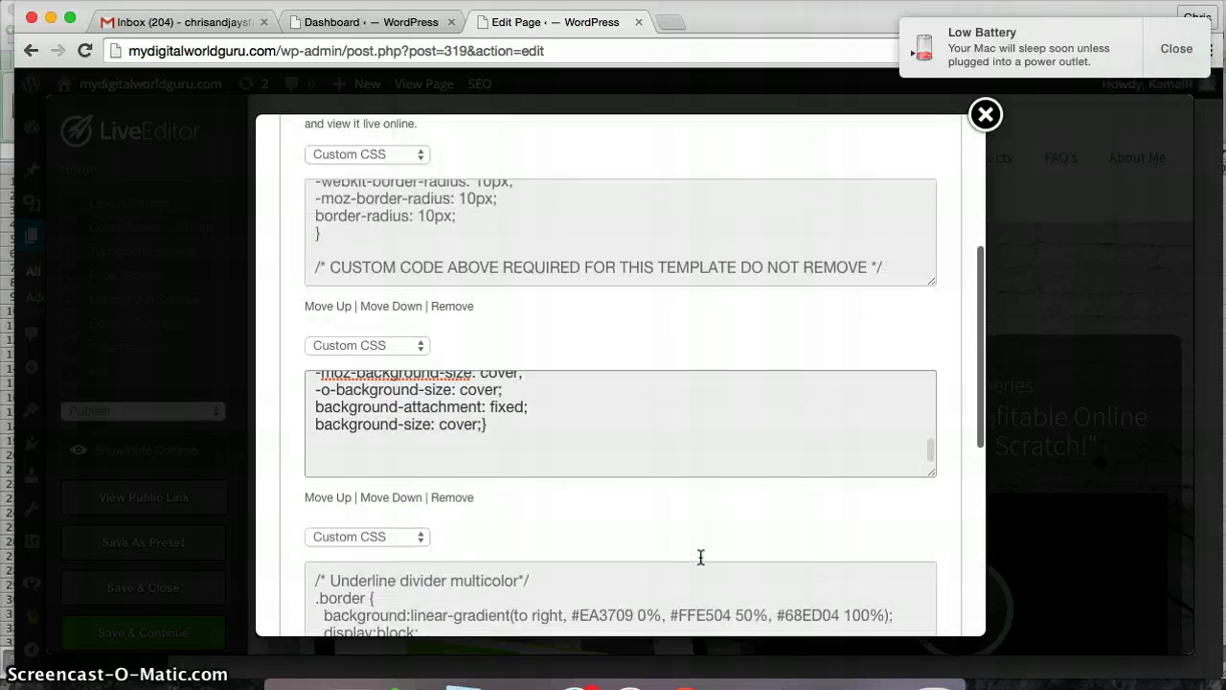
scroll(718, 440, "up", 5)
scroll(719, 441, "down", 1)
left_click_drag(550, 450, 569, 467)
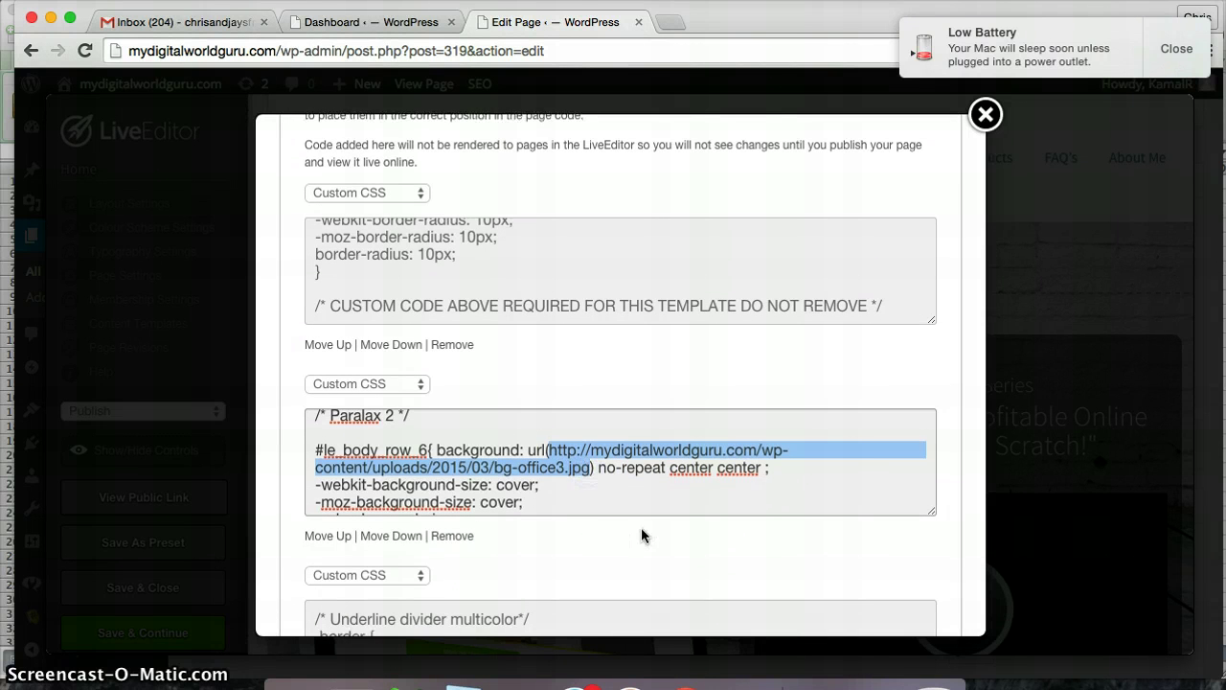
scroll(641, 527, "down", 10)
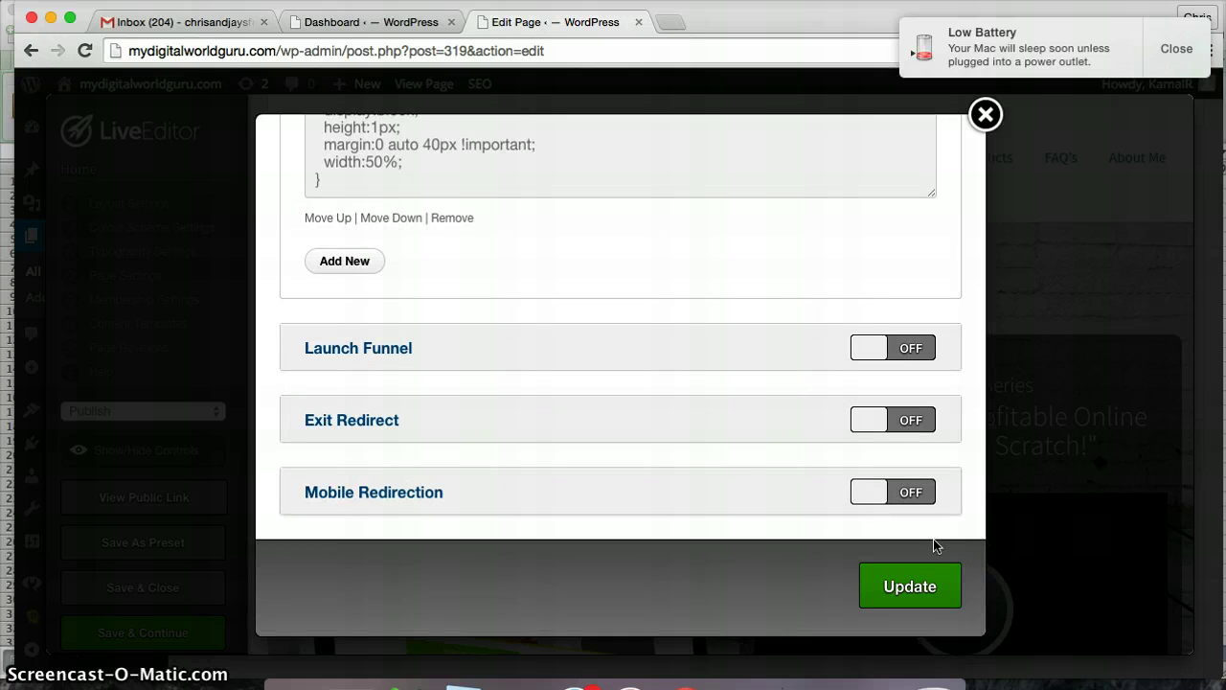
left_click(982, 115)
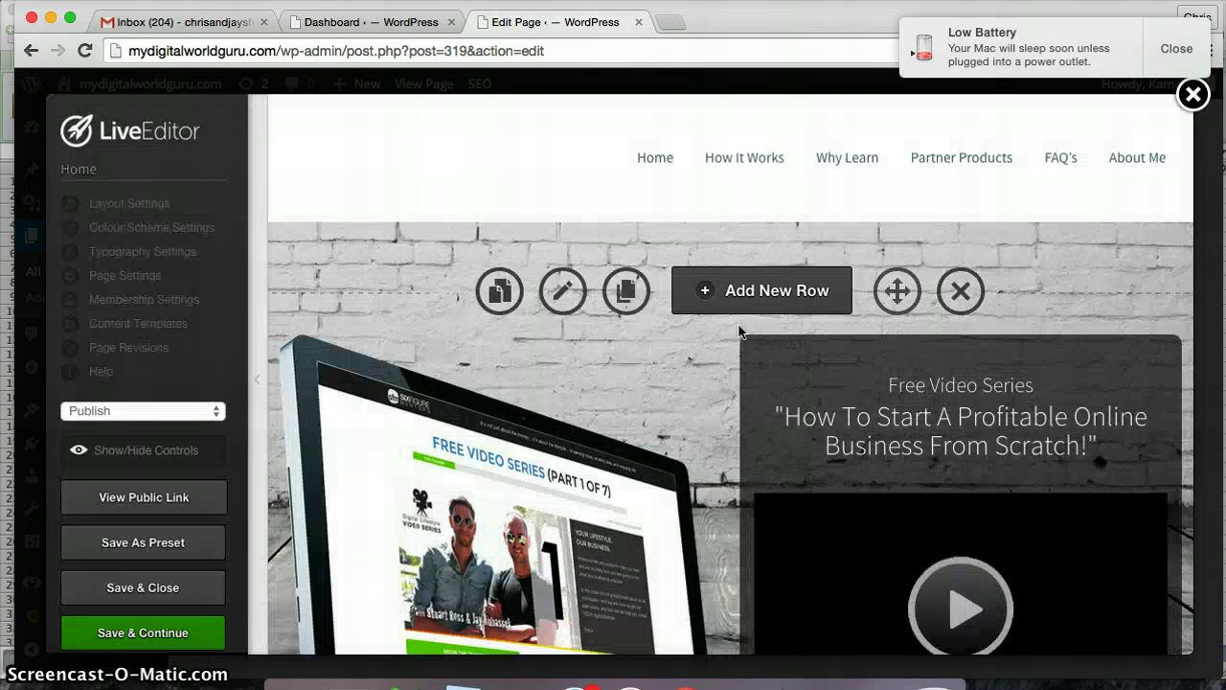
- Check the editing controls of the first row's elements and open the video player's settings
scroll(738, 330, "down", 3)
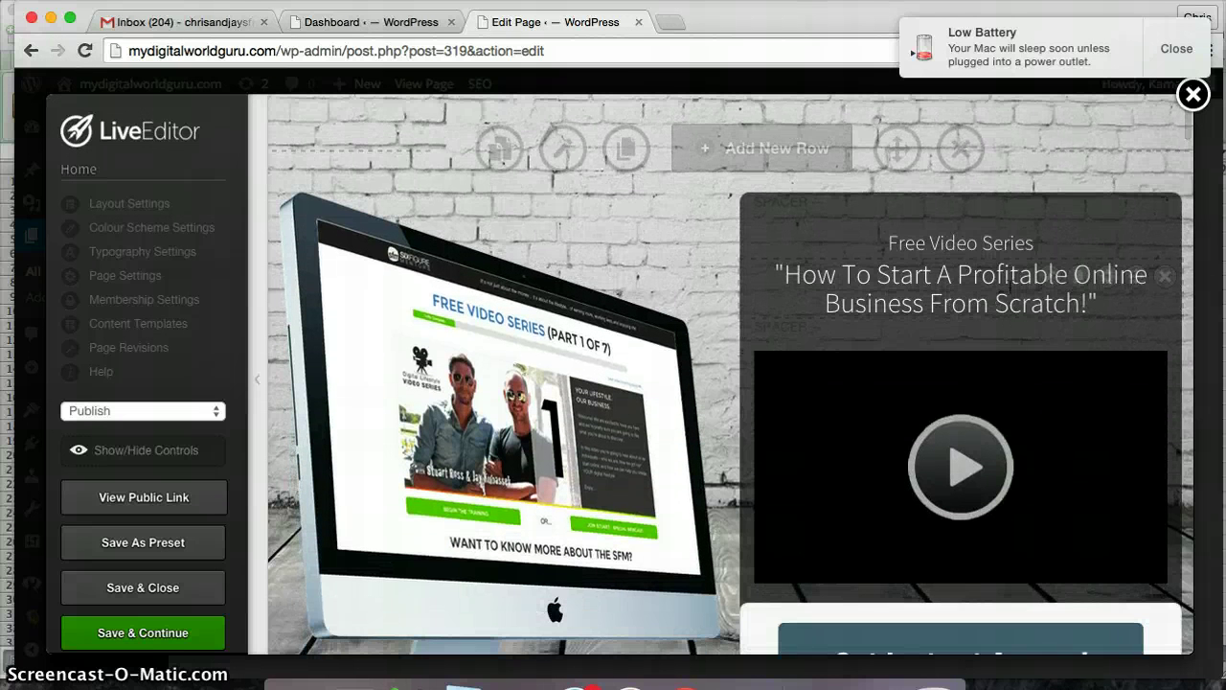
mouse_move(1049, 278)
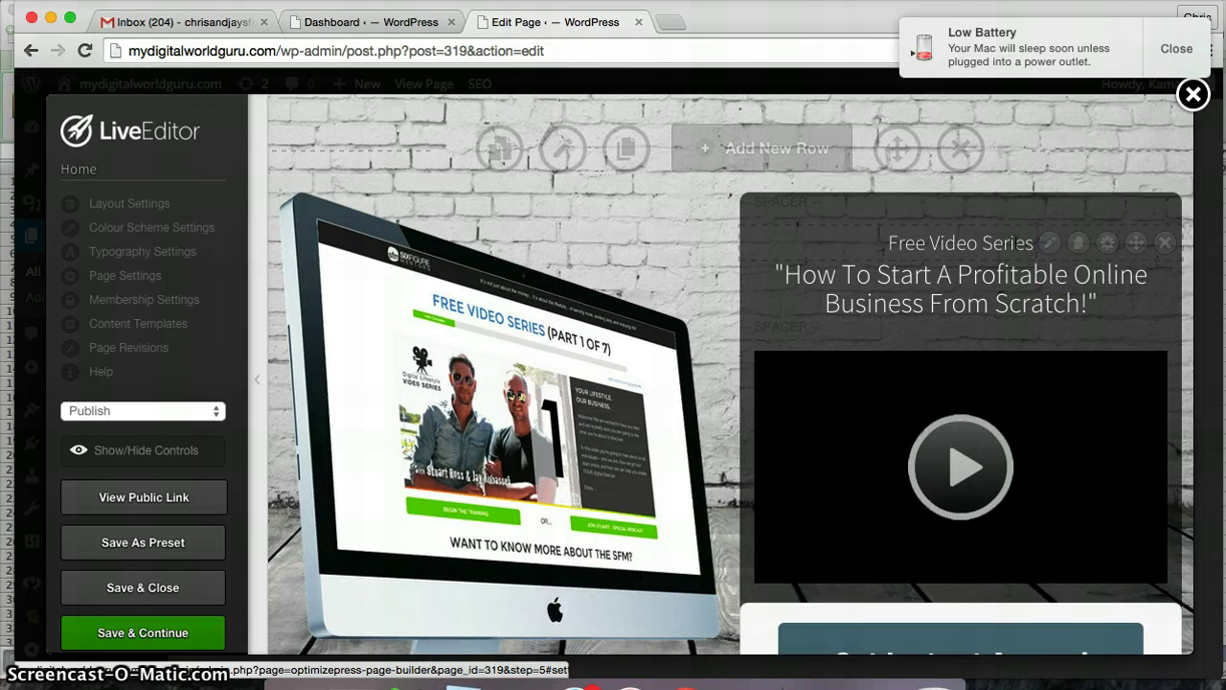
left_click(1051, 247)
scroll(927, 292, "down", 1)
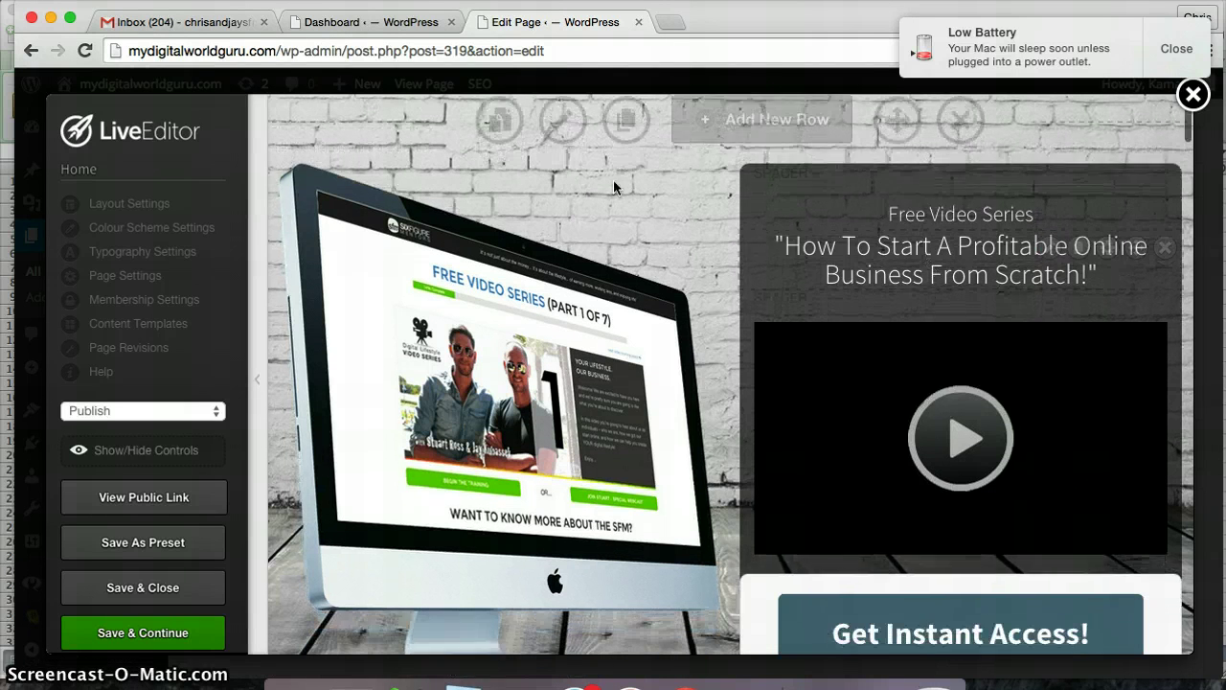
mouse_move(589, 330)
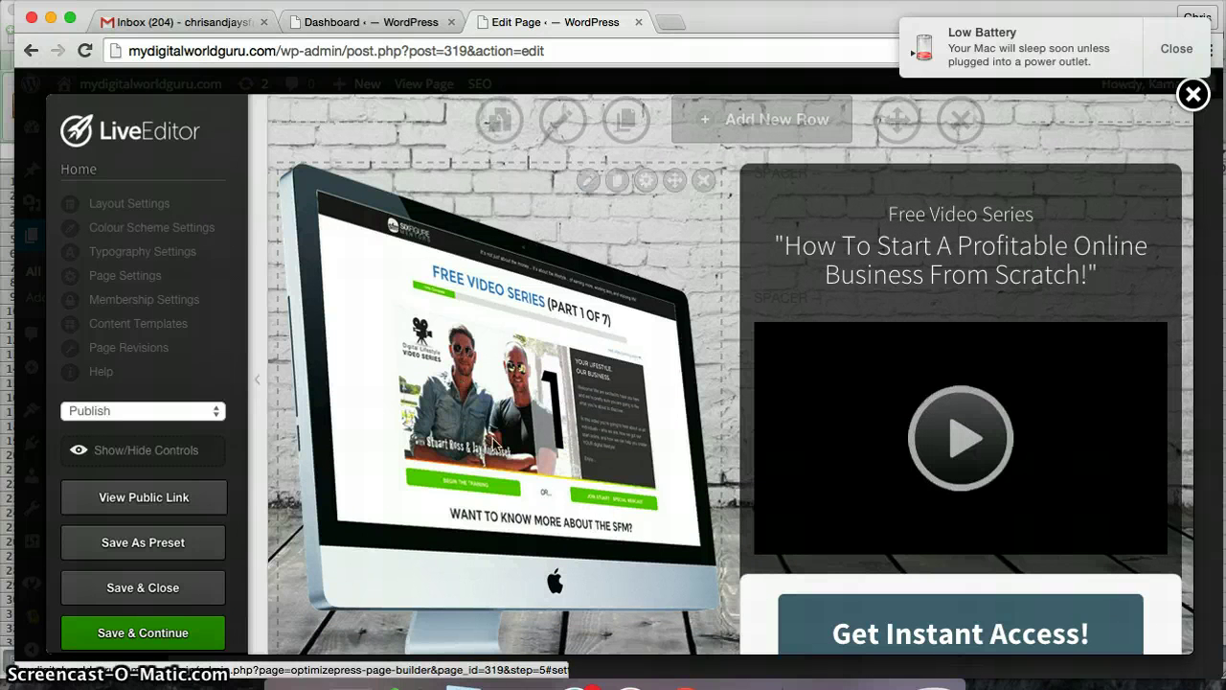
scroll(752, 350, "down", 5)
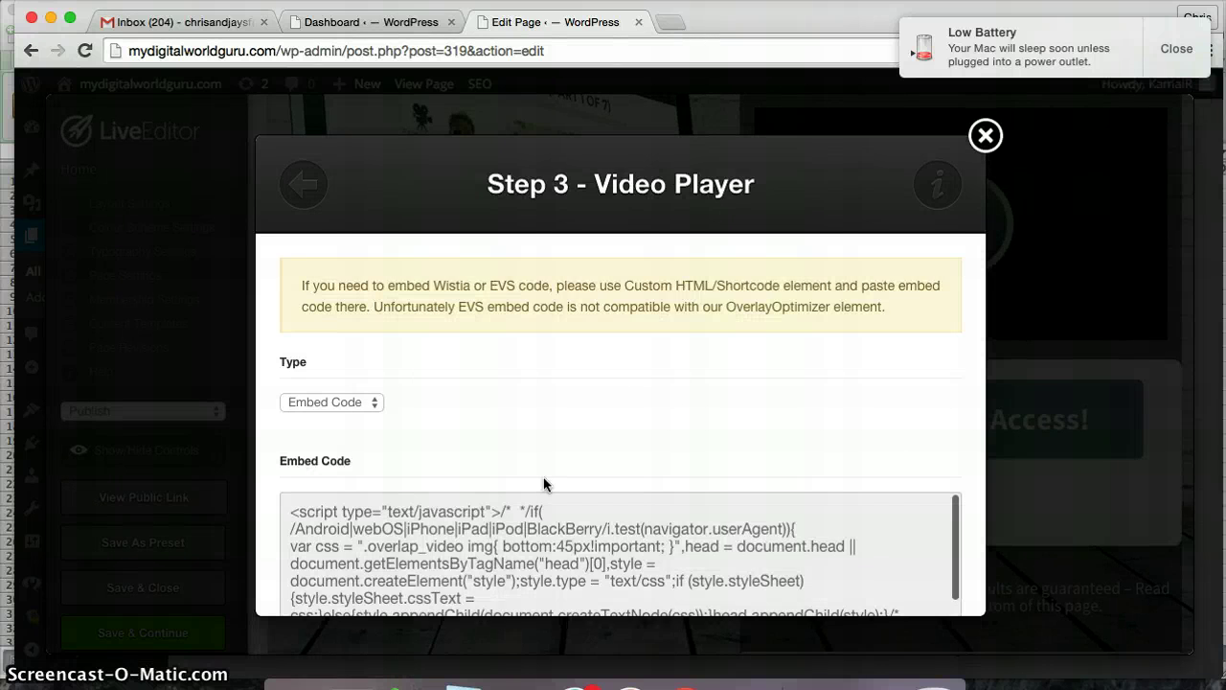
- Review the video player's embed code, dimensions, margins, border and alignment settings, and apply them to the page
scroll(543, 476, "down", 10)
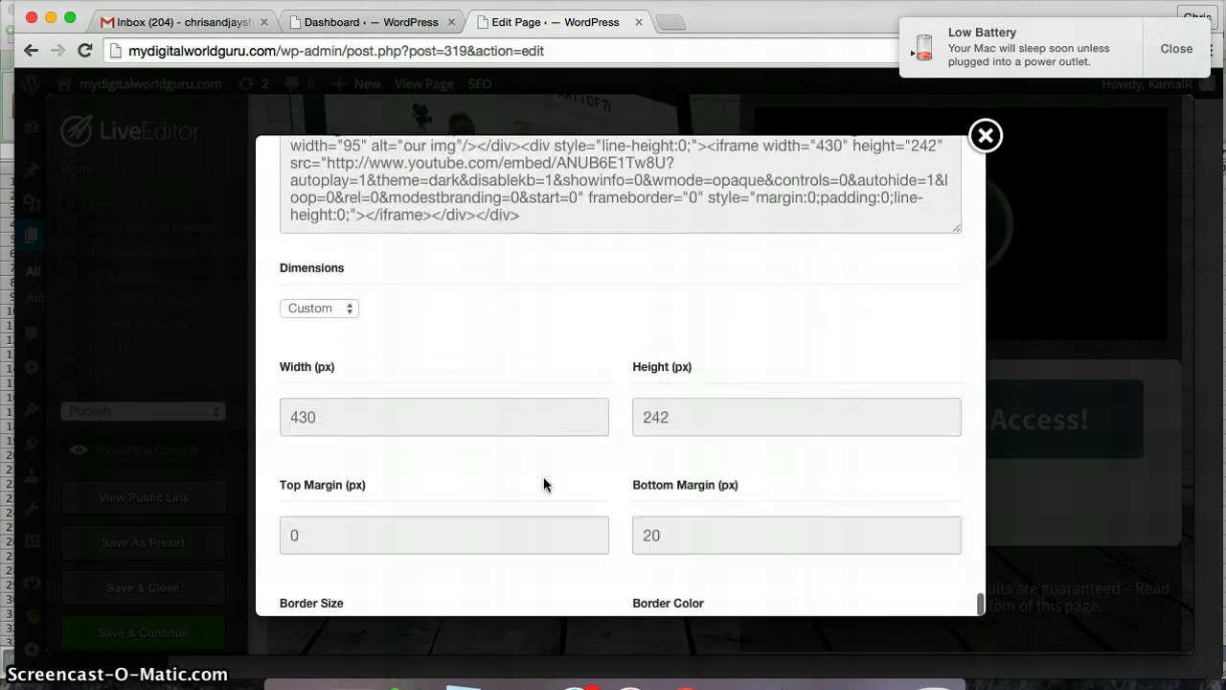
scroll(543, 484, "down", 5)
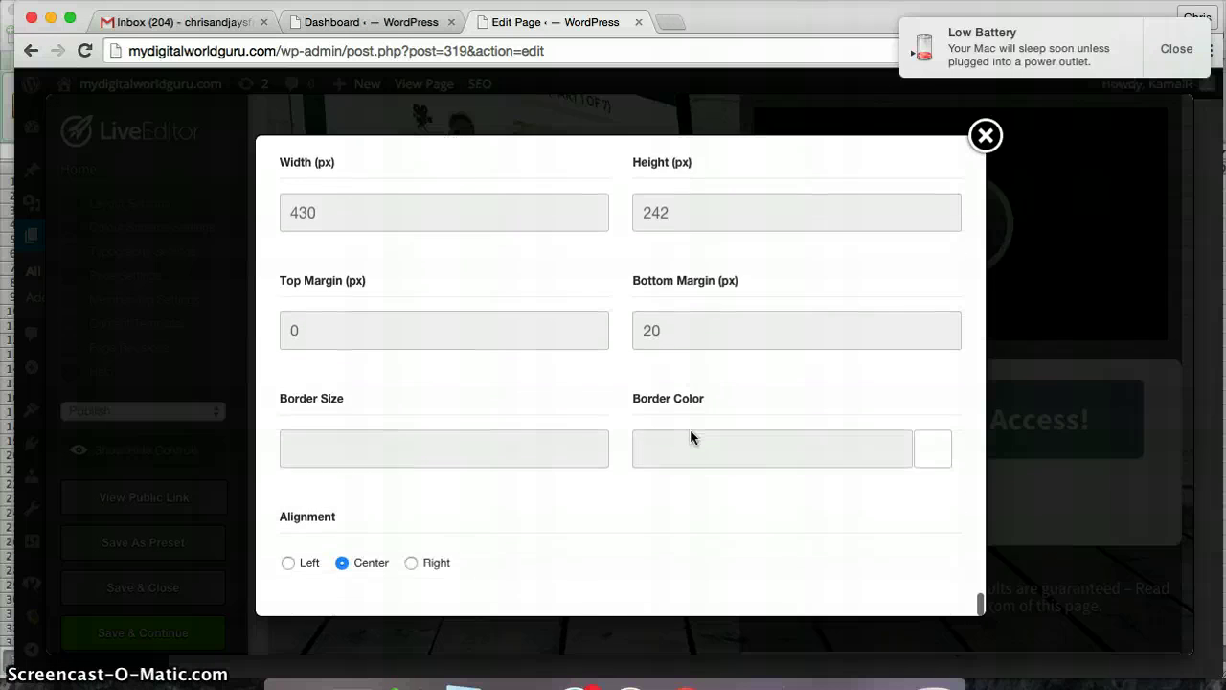
scroll(767, 443, "down", 3)
left_click(912, 567)
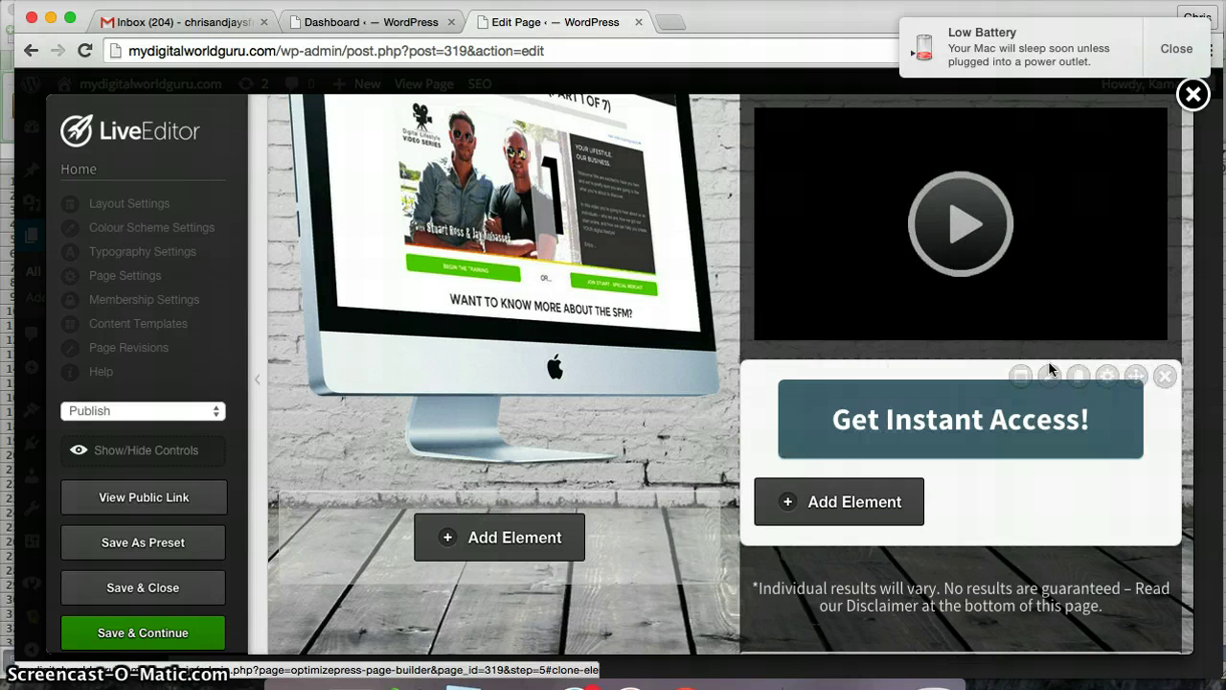
- Open the Get Instant Access popup content, review its progress bar's colour, percentage and text settings, and apply them
left_click(1050, 377)
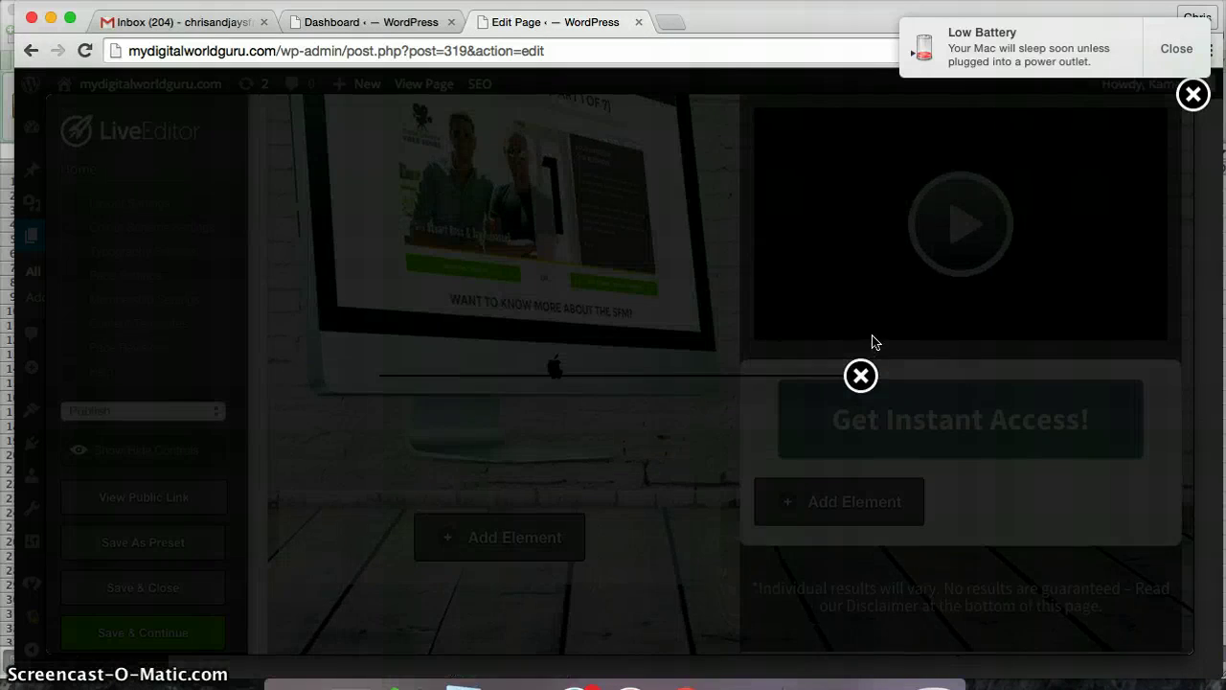
mouse_move(709, 261)
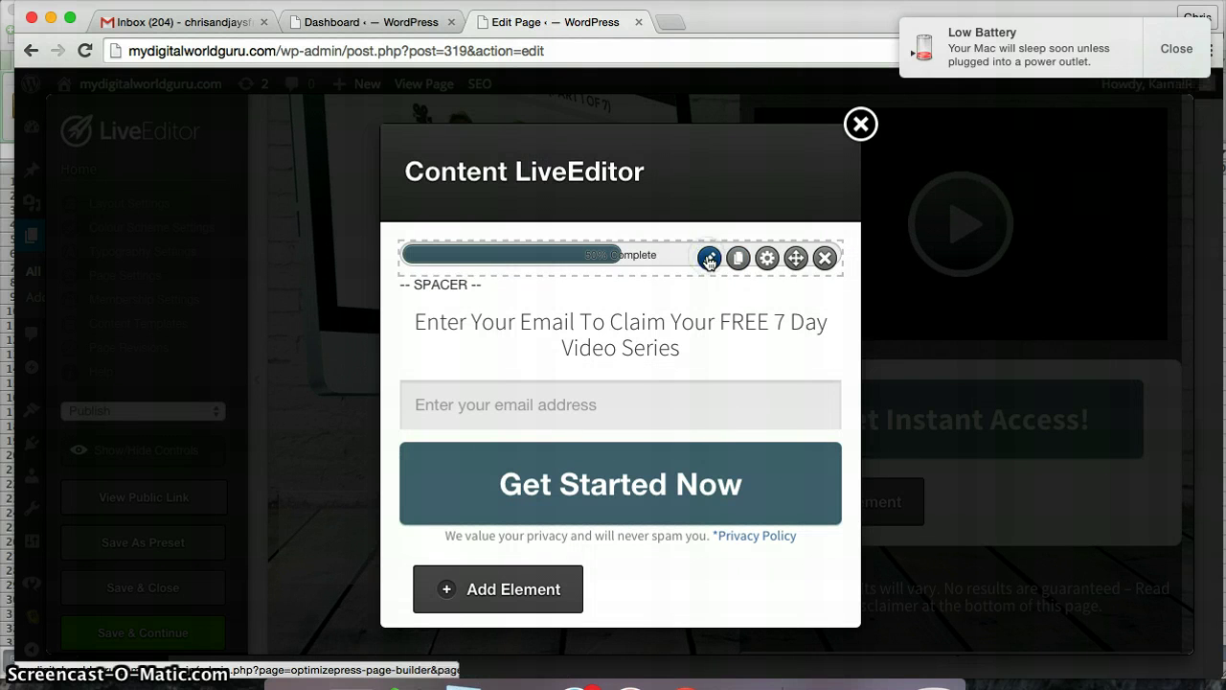
left_click(709, 259)
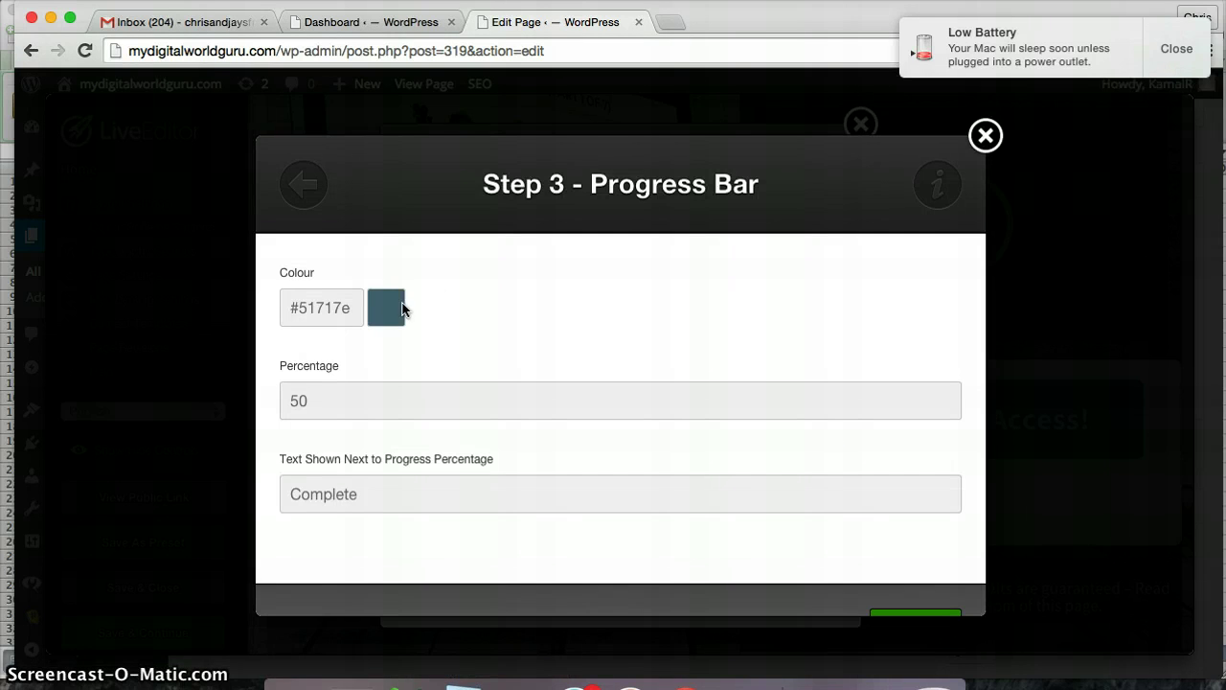
left_click_drag(335, 401, 278, 399)
scroll(380, 508, "down", 3)
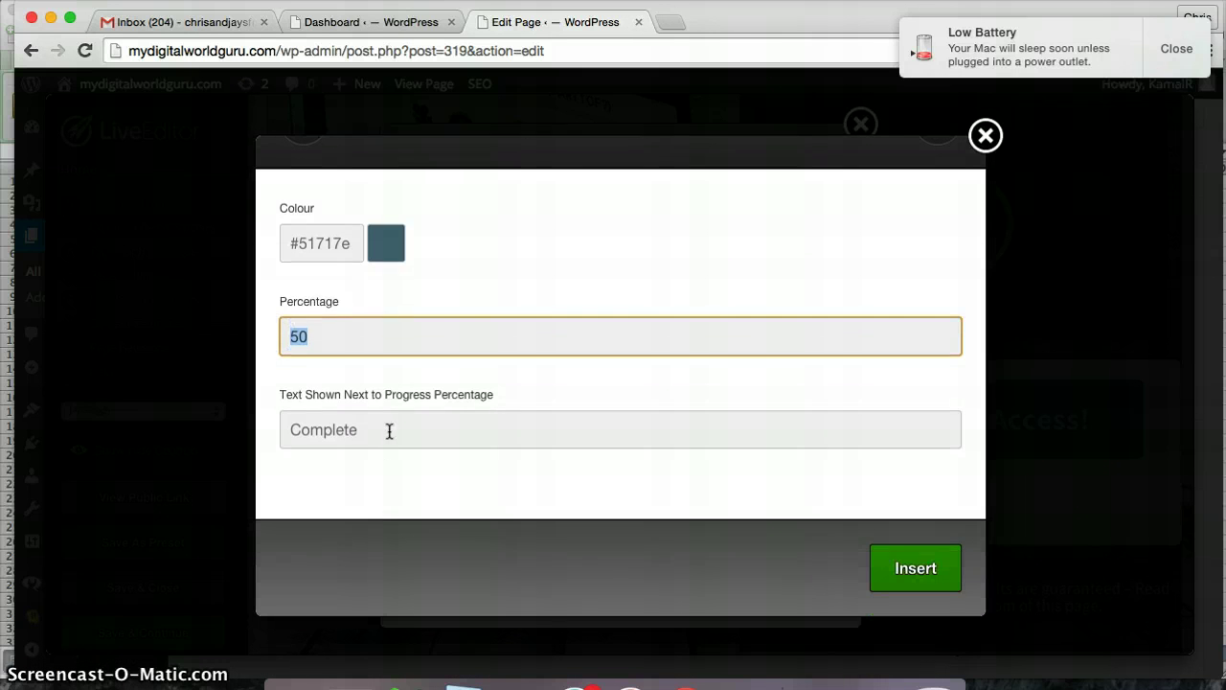
left_click(903, 569)
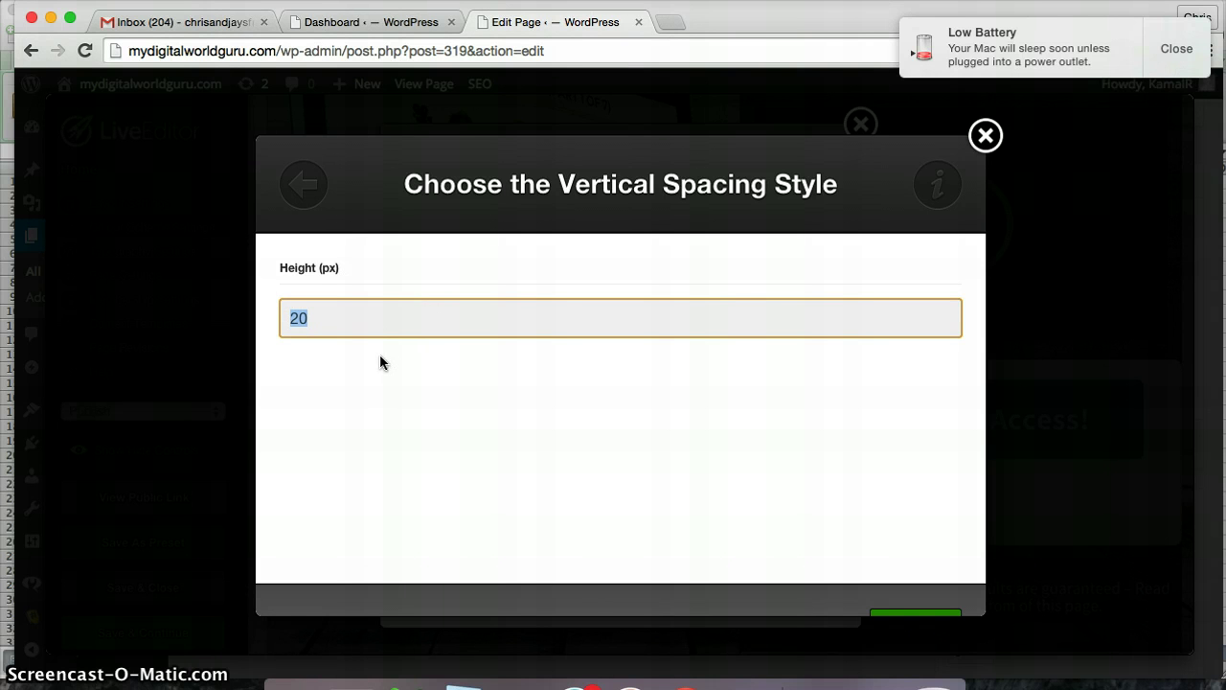
- Try a height of 50 px for the spacer below the progress bar, then set it back to 20 px
type("50")
scroll(584, 486, "down", 2)
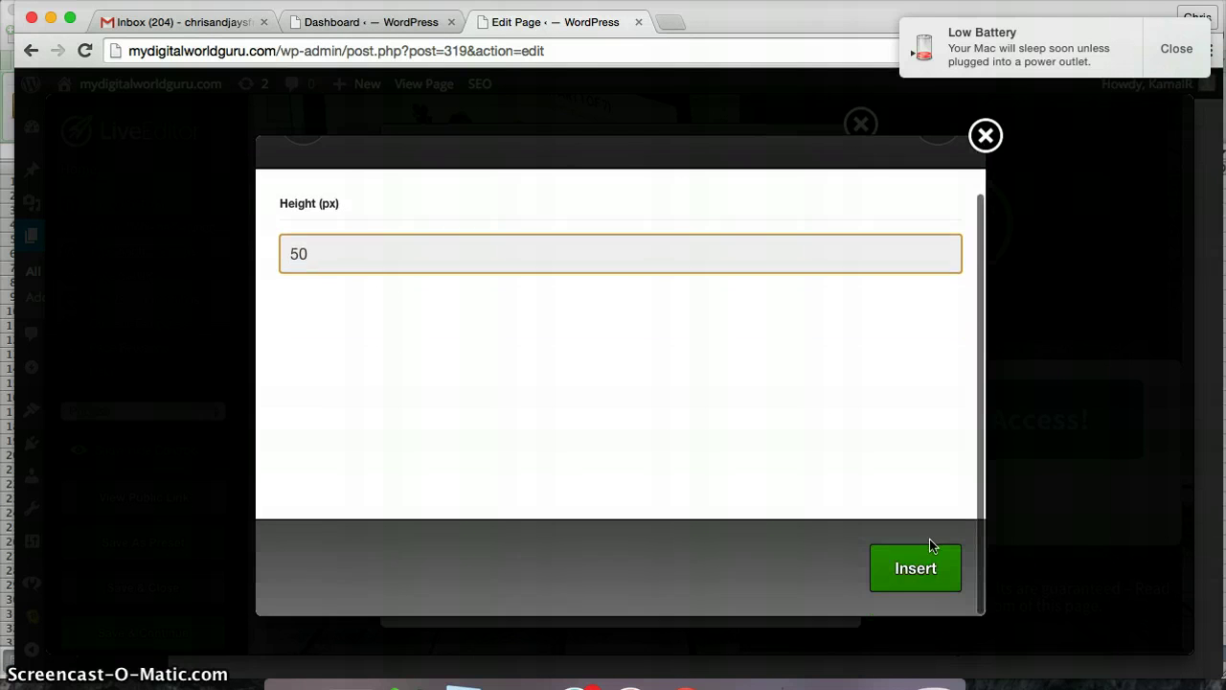
left_click(912, 569)
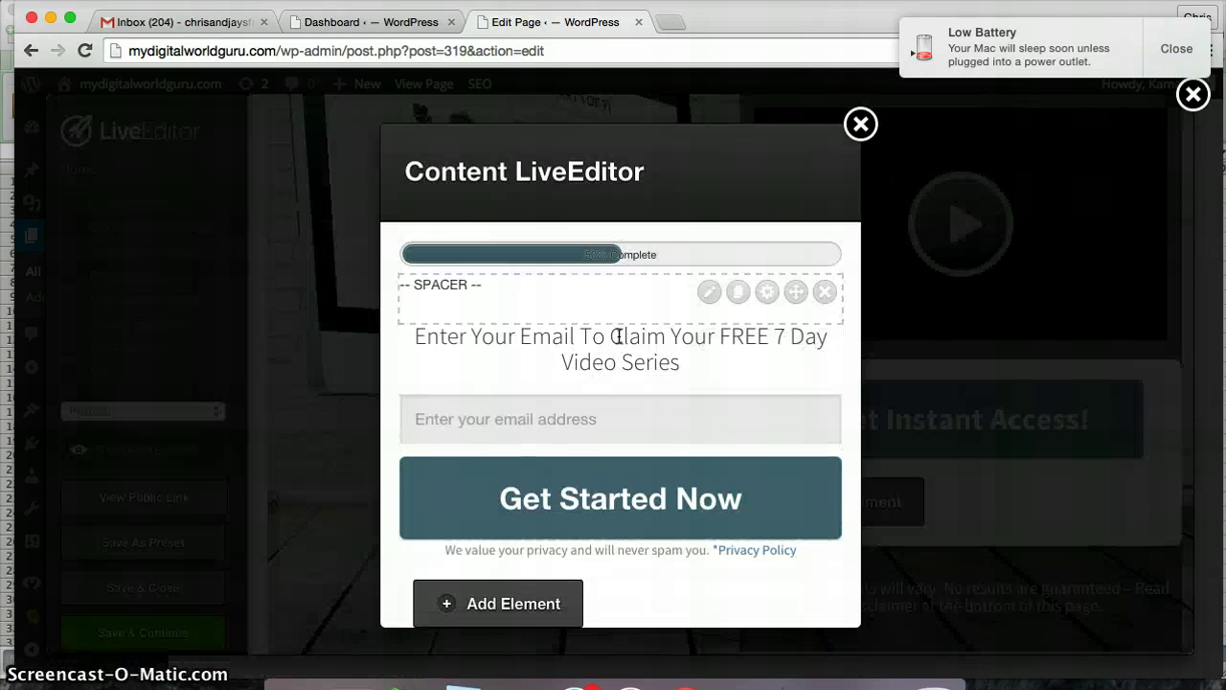
left_click(710, 292)
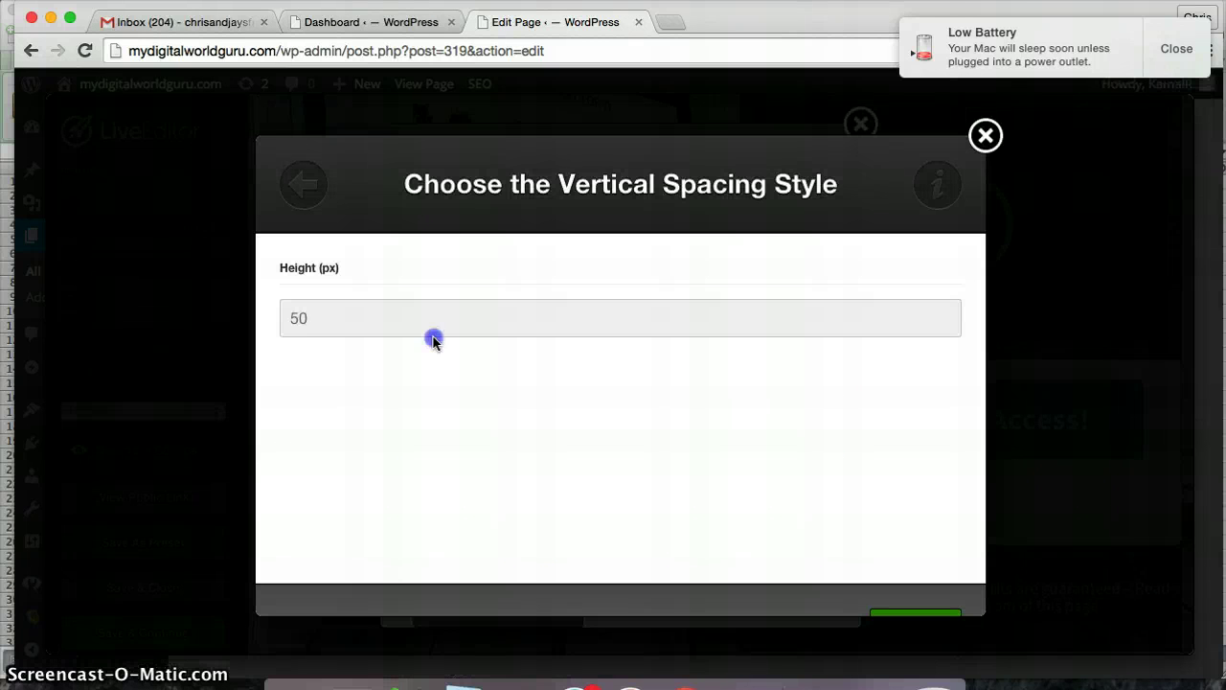
left_click_drag(355, 317, 105, 278)
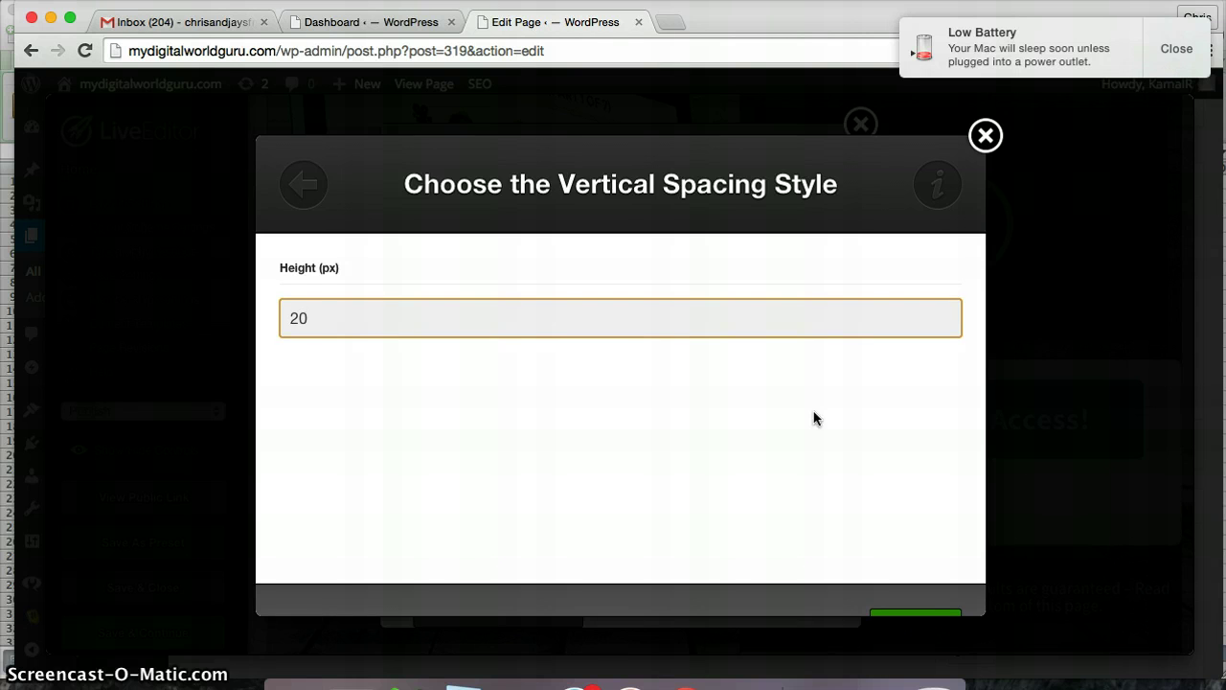
scroll(814, 419, "down", 2)
left_click(926, 562)
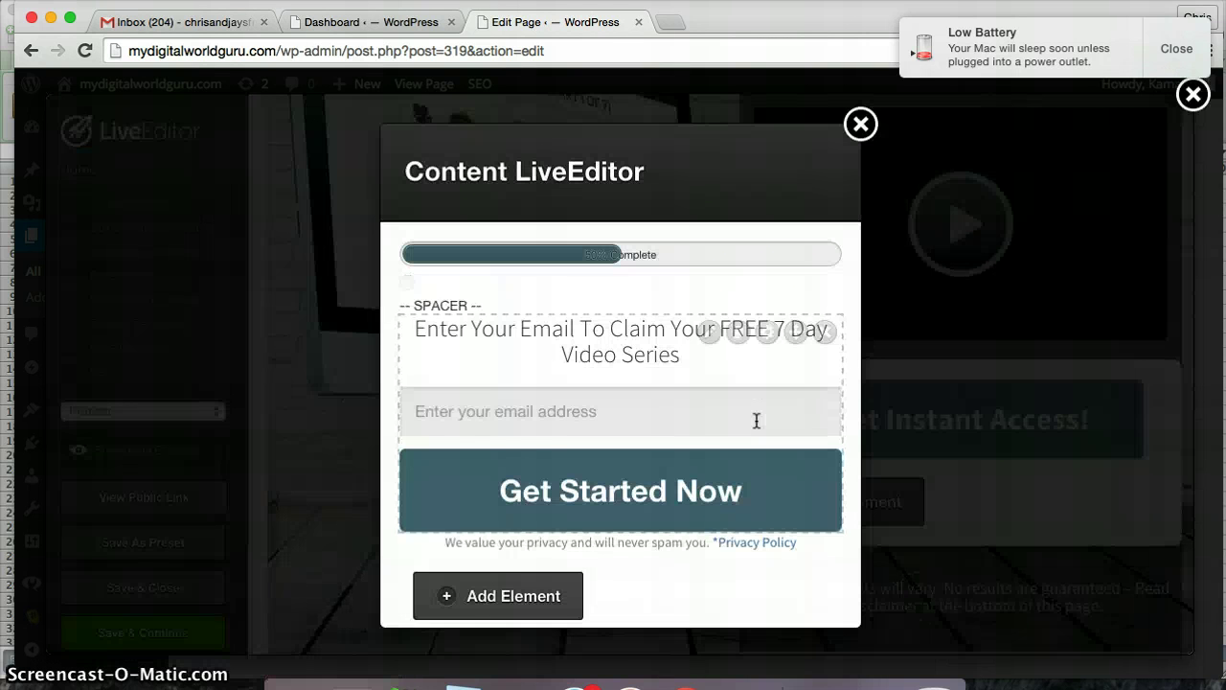
- Open the popup's optin box settings and review its custom form integration, form HTML and email field
scroll(740, 442, "down", 2)
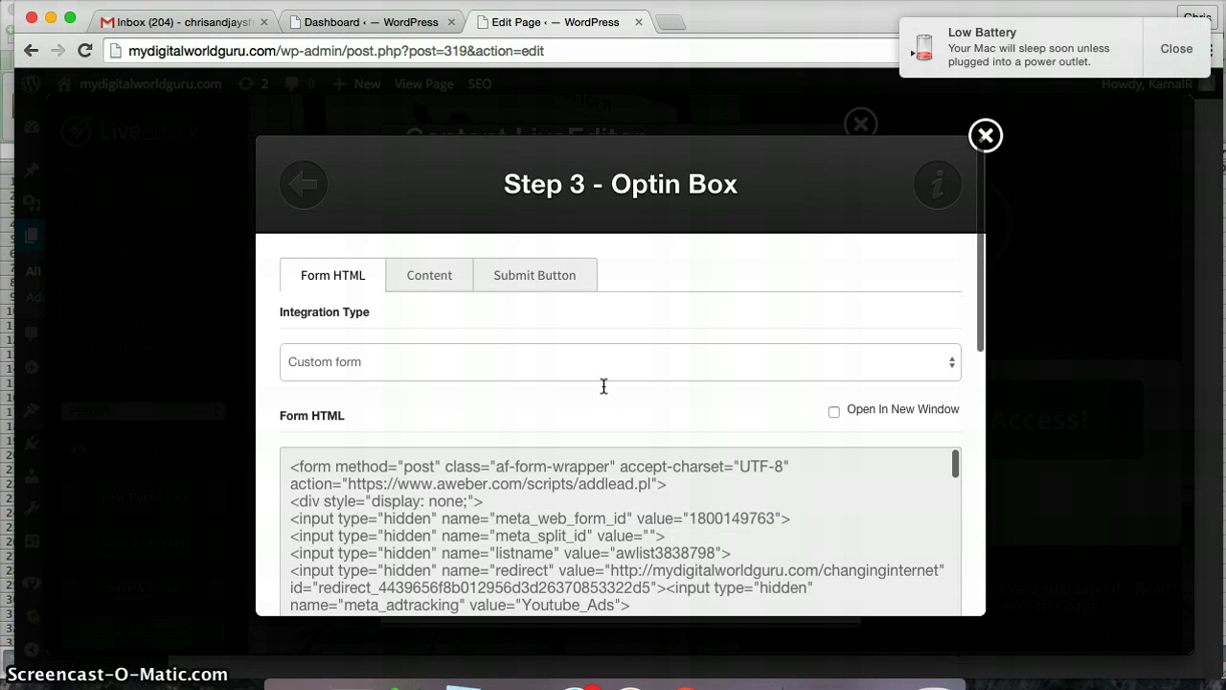
scroll(604, 386, "down", 1)
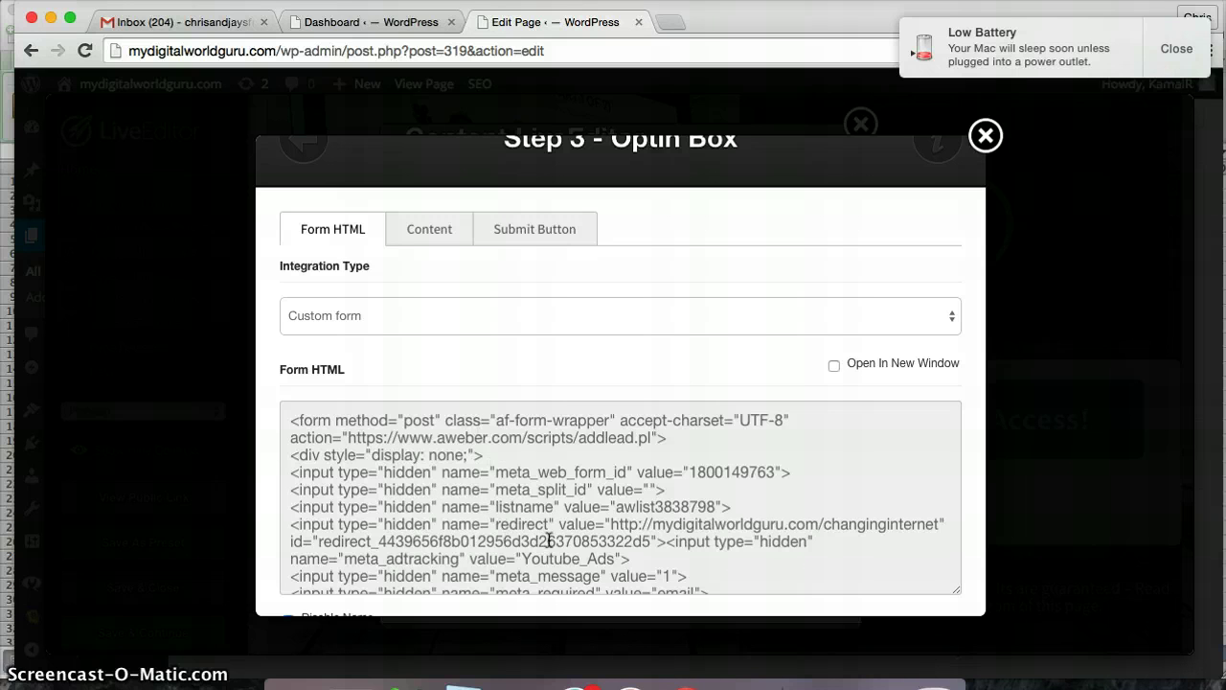
scroll(623, 349, "down", 6)
scroll(623, 350, "down", 5)
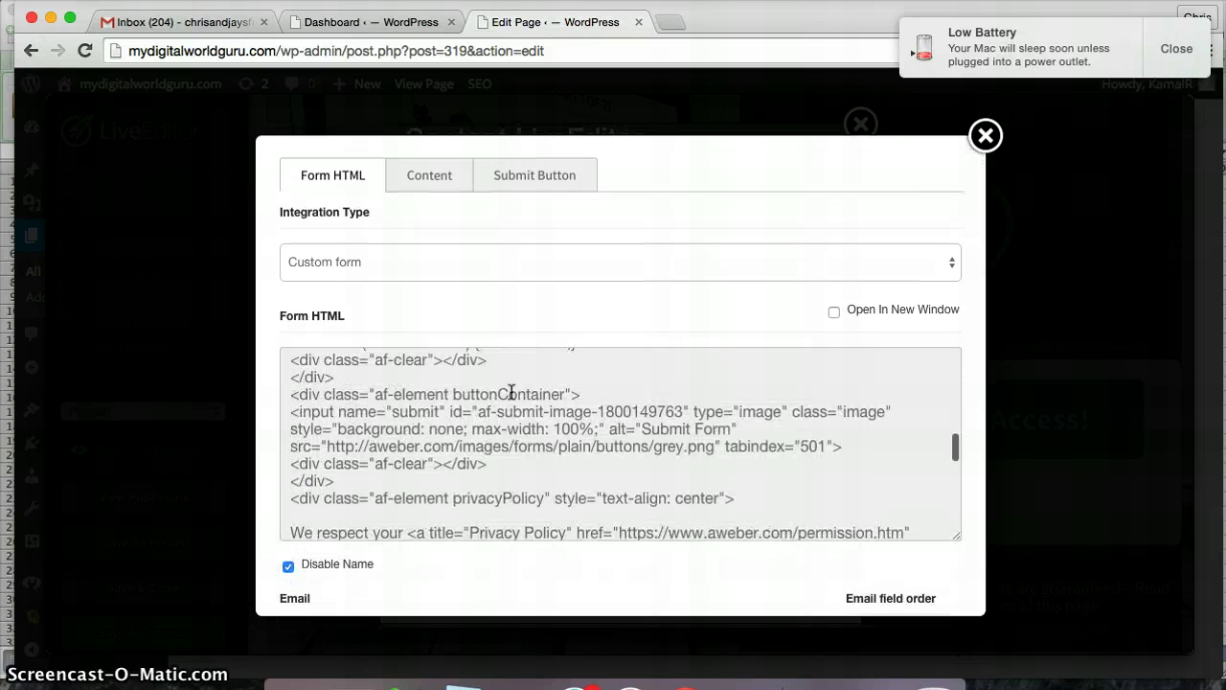
scroll(395, 564, "down", 3)
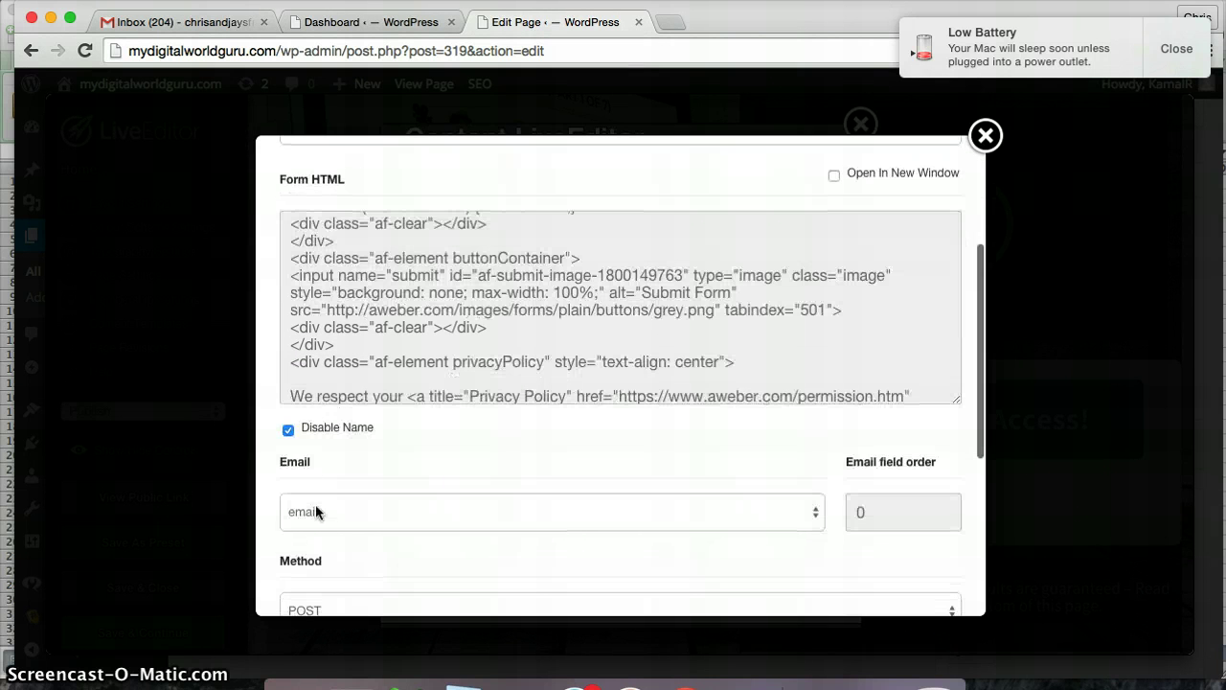
- Try turning off the Disable Name option of the optin form, then turn it back on
left_click(289, 429)
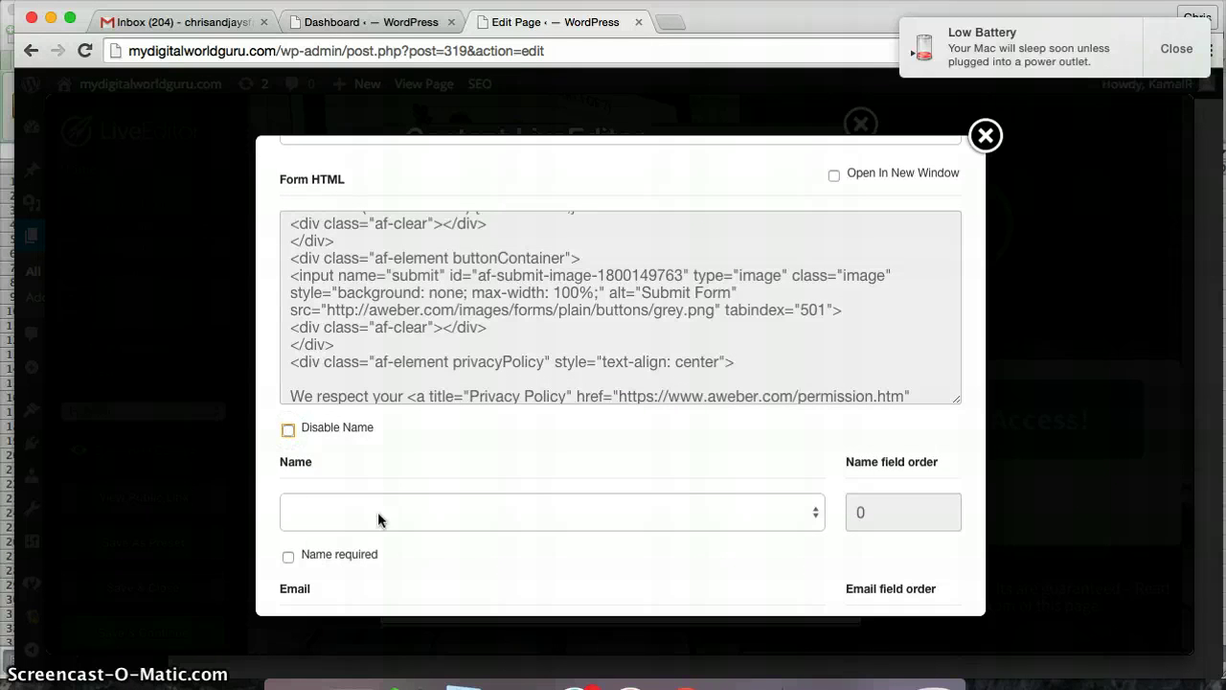
left_click(289, 429)
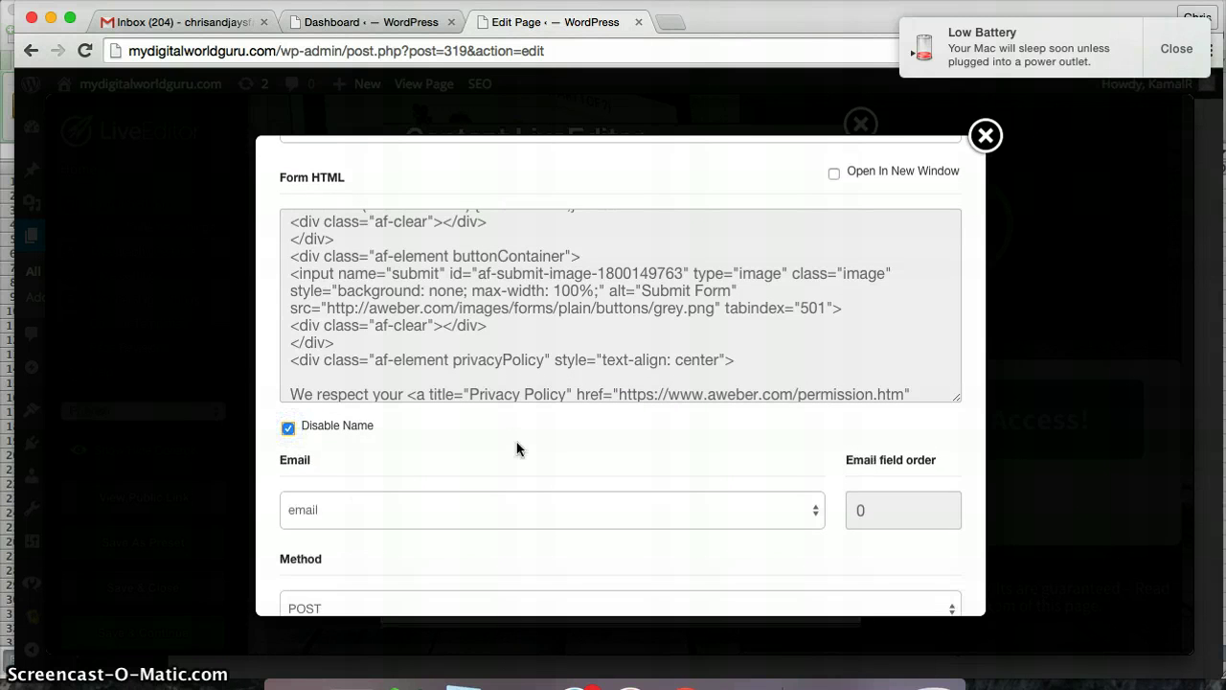
scroll(516, 448, "down", 5)
- Review the optin box's header, privacy notice and email default value
scroll(513, 439, "up", 10)
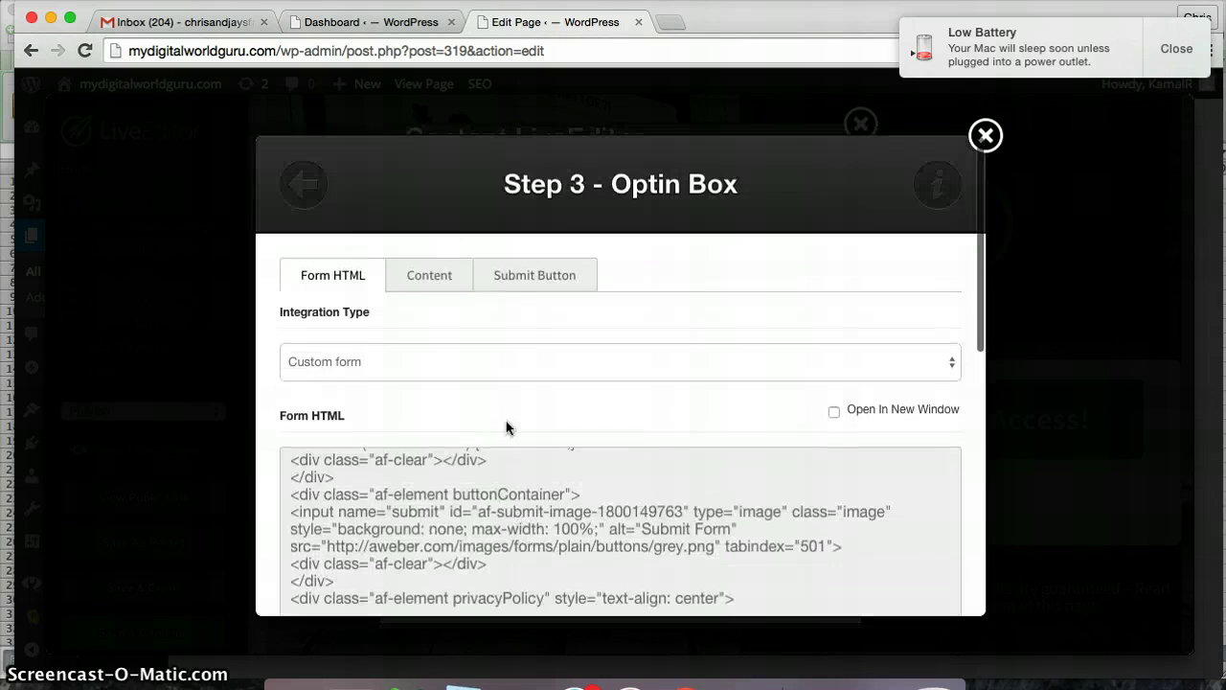
left_click(430, 279)
scroll(484, 465, "down", 1)
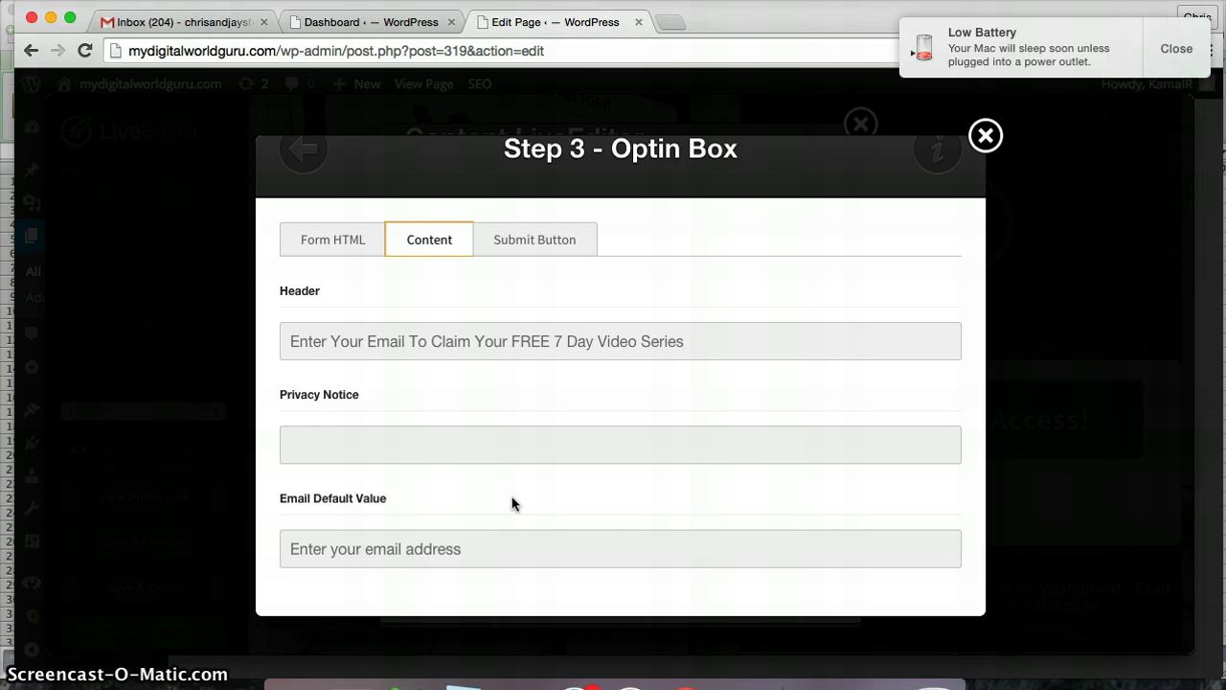
scroll(512, 504, "down", 1)
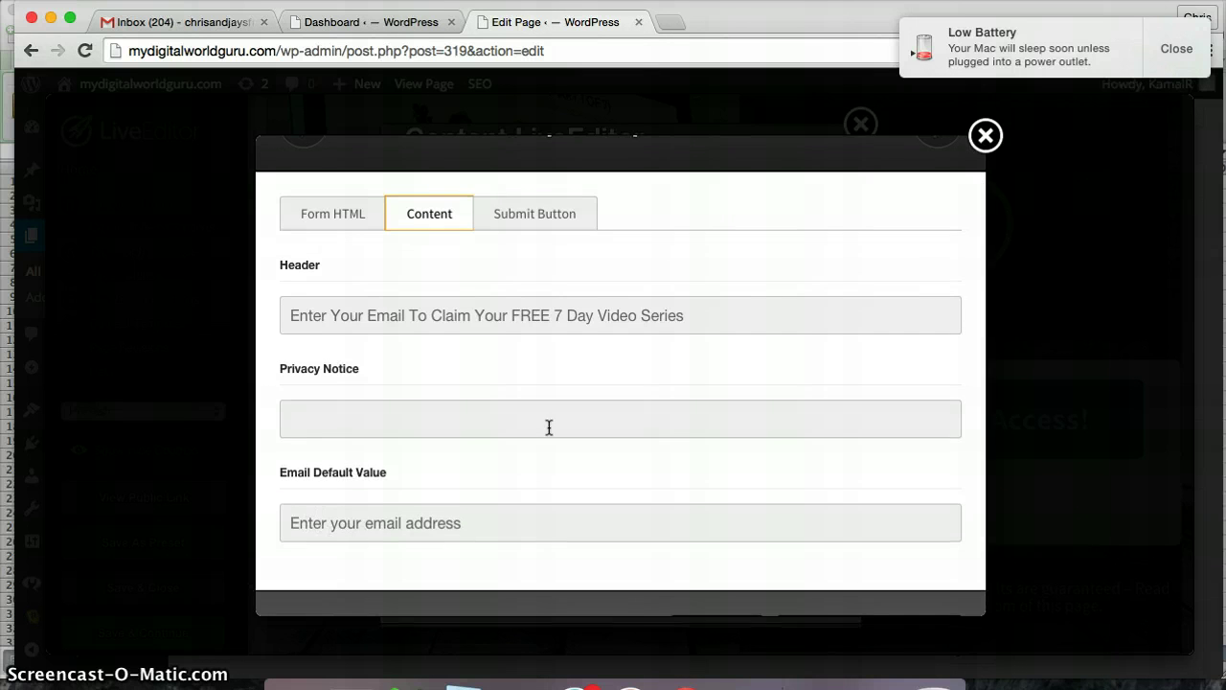
scroll(547, 425, "up", 2)
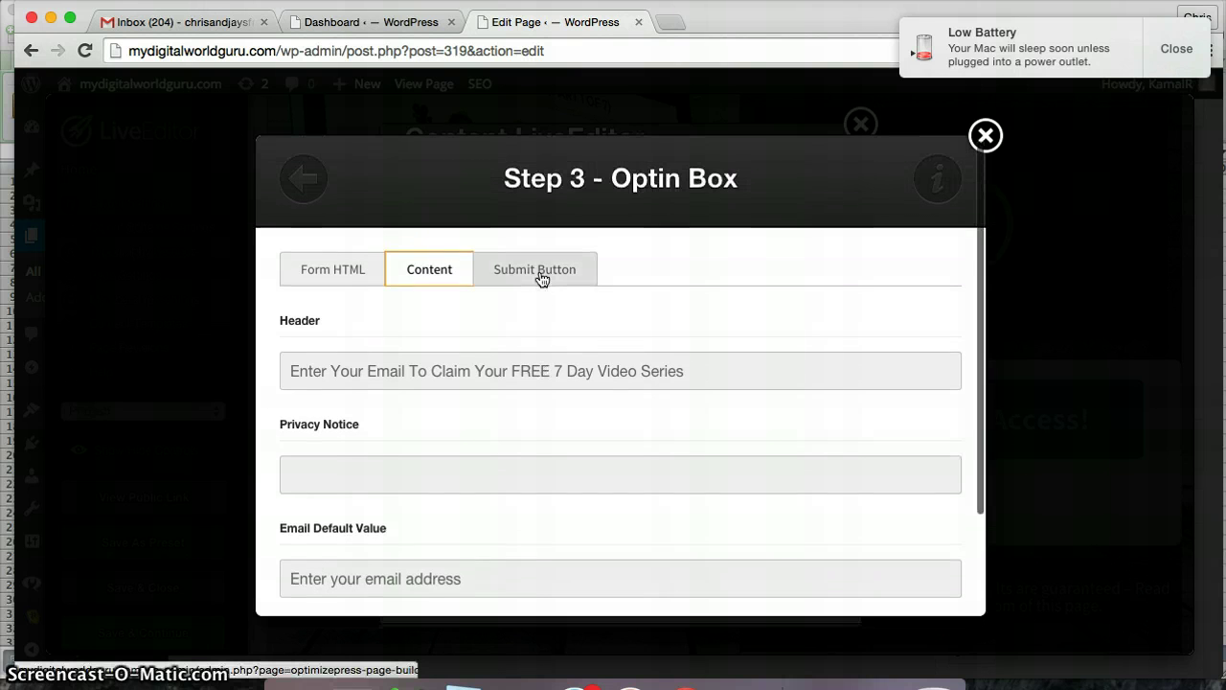
- Open the optin box's submit button settings and change the button text to "Get Instant Access >>"
left_click(540, 277)
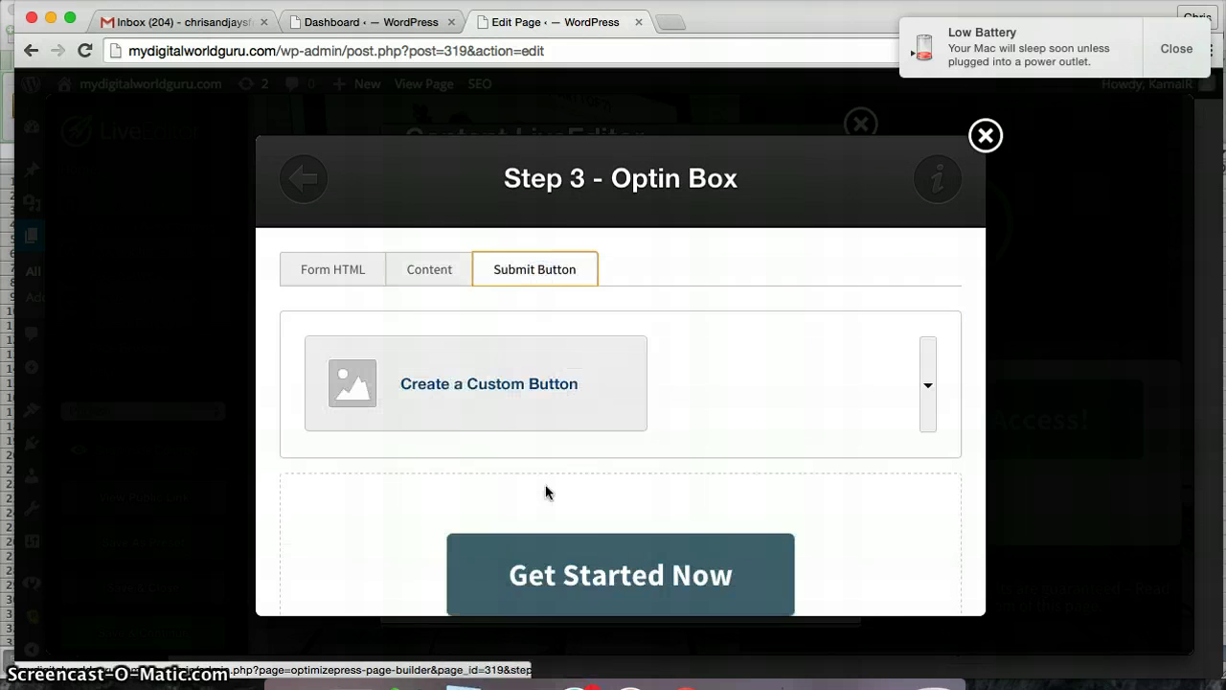
scroll(547, 492, "down", 8)
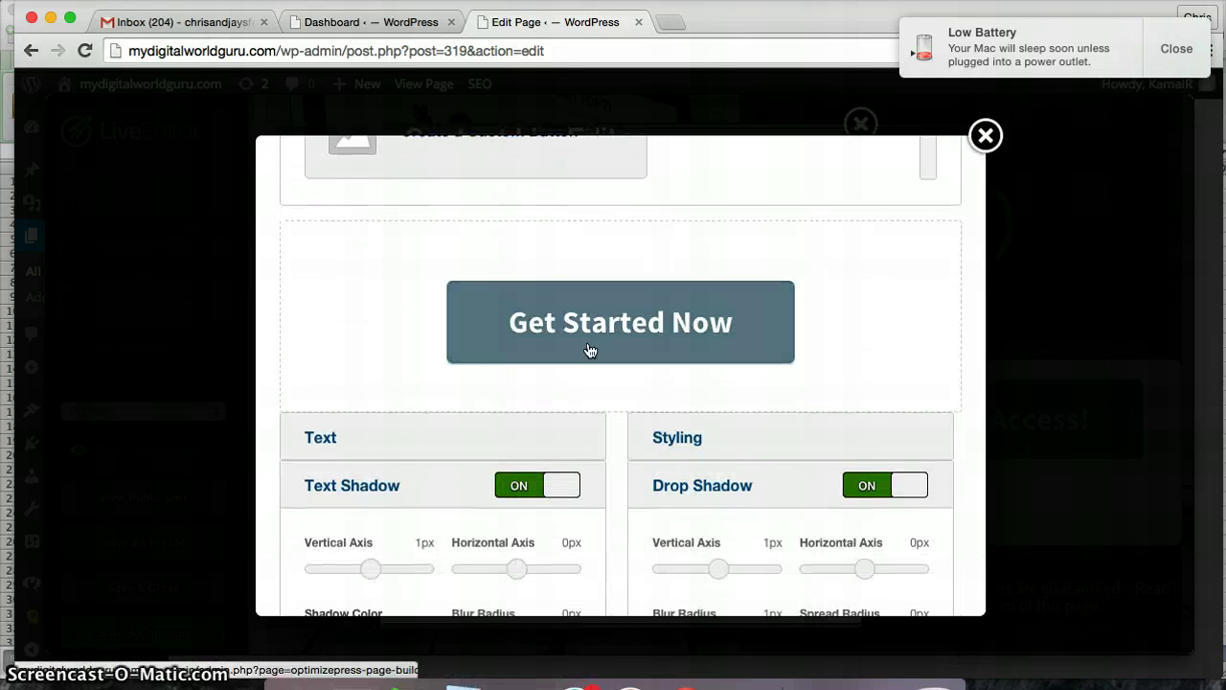
left_click(318, 436)
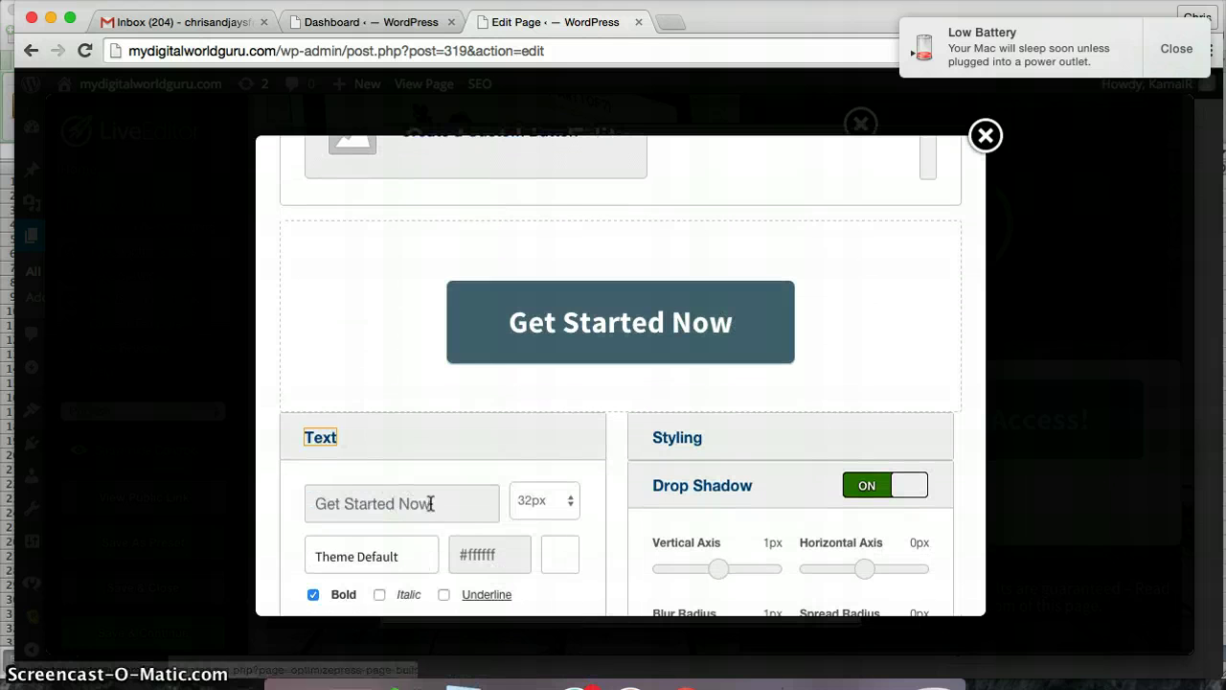
left_click_drag(438, 503, 344, 499)
type("Instant")
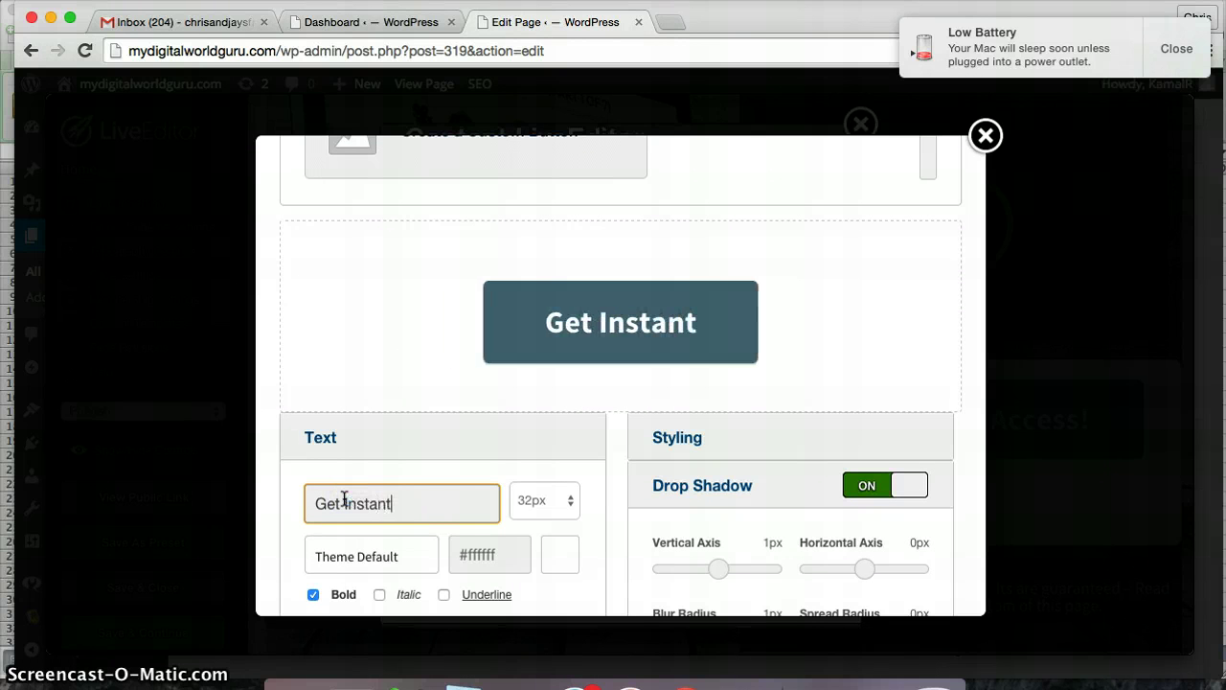
type(" Access")
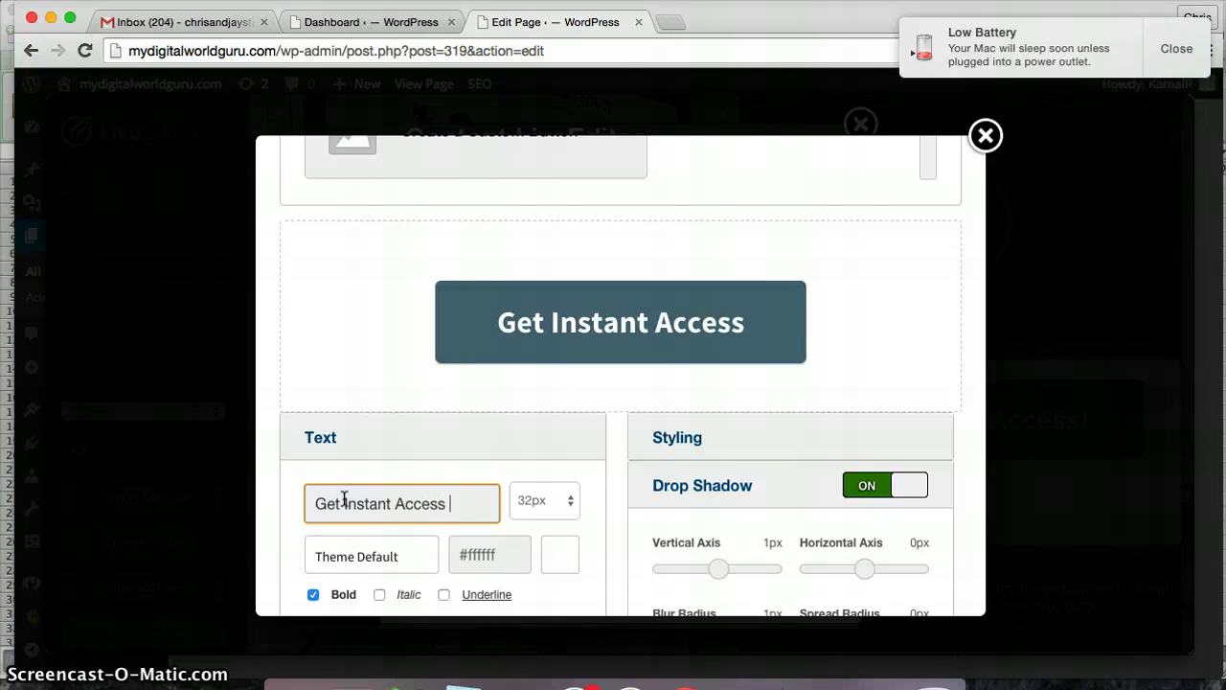
type(" >>")
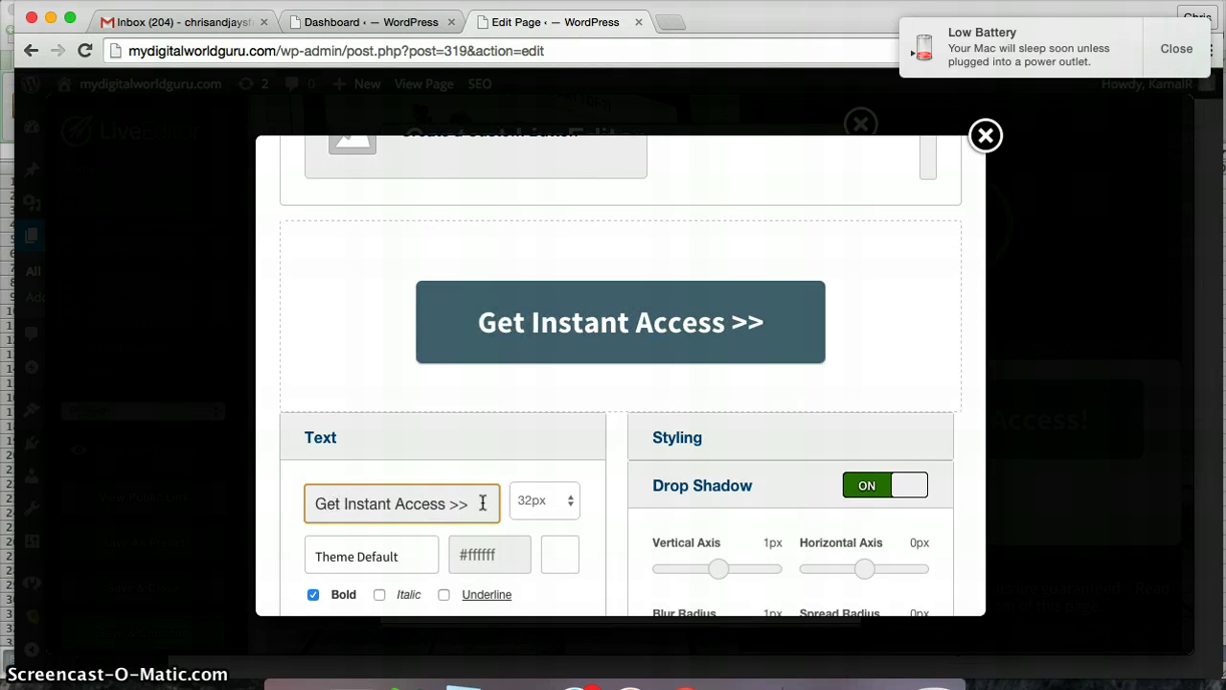
- Restore the submit button text to "Get Started Now"
left_click_drag(484, 500, 342, 499)
type("Get")
key("BackSpace")
key("BackSpace")
key("BackSpace")
type("Started Now")
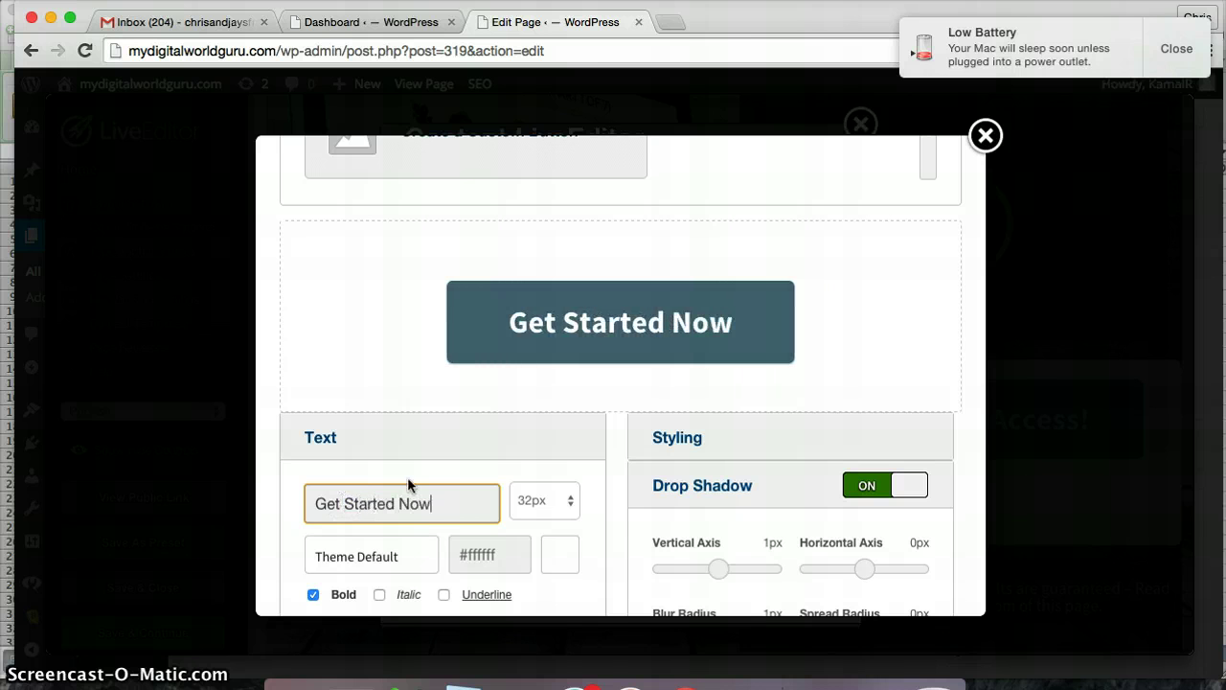
- Examine the submit button's text size choices, styling, and text, drop and inner shadow options
left_click(551, 513)
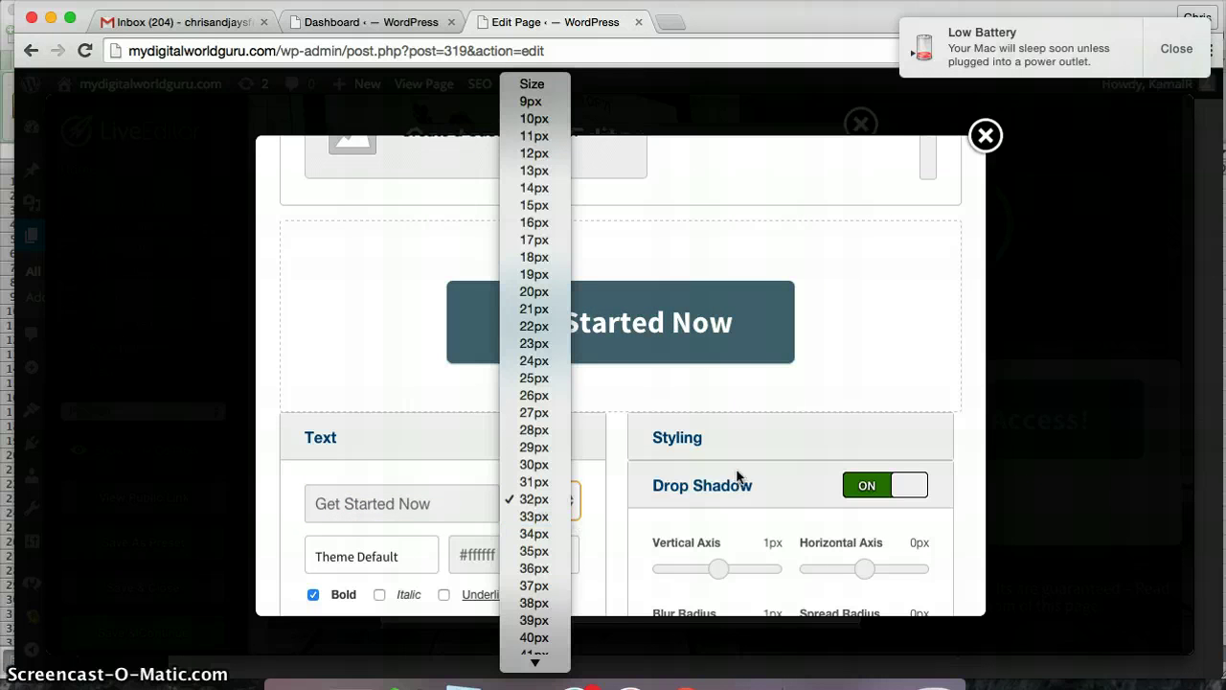
left_click(691, 440)
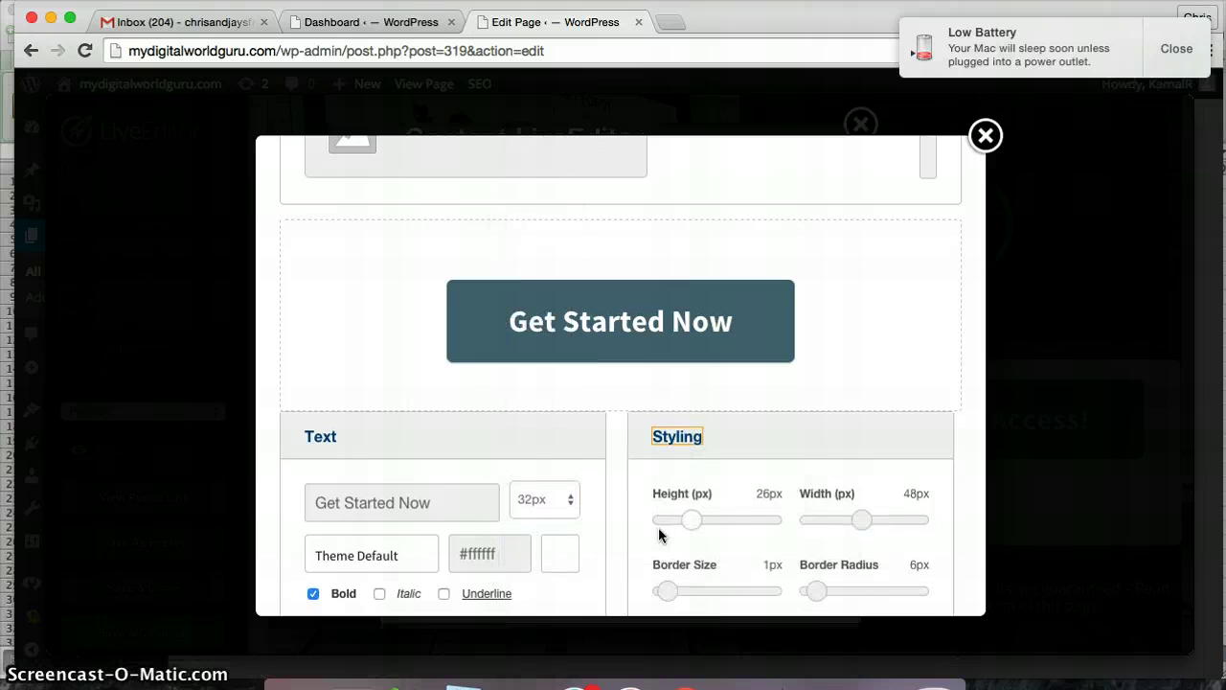
scroll(725, 419, "down", 3)
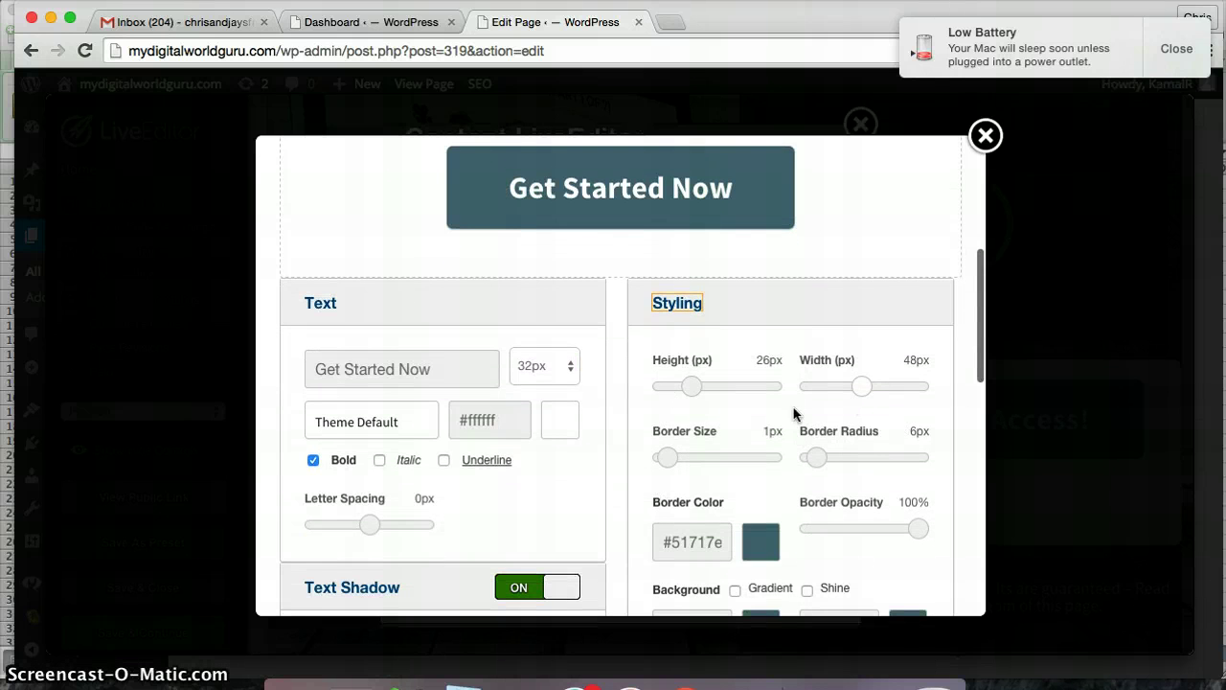
scroll(721, 515, "down", 10)
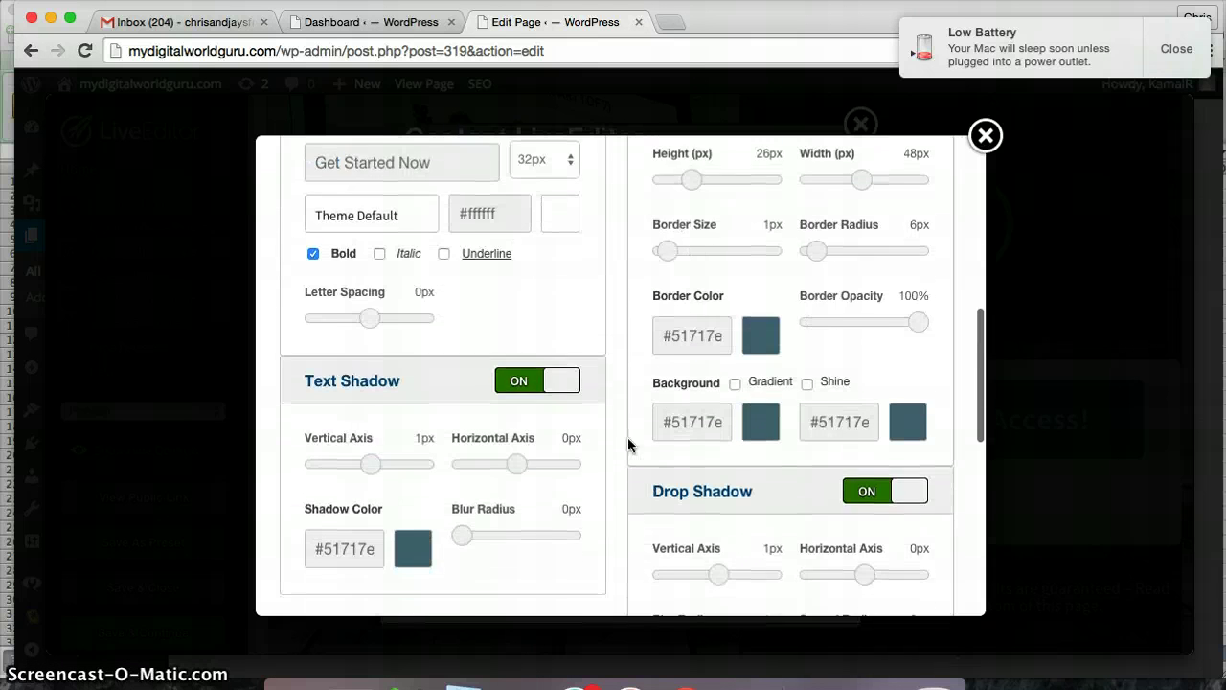
scroll(786, 486, "down", 2)
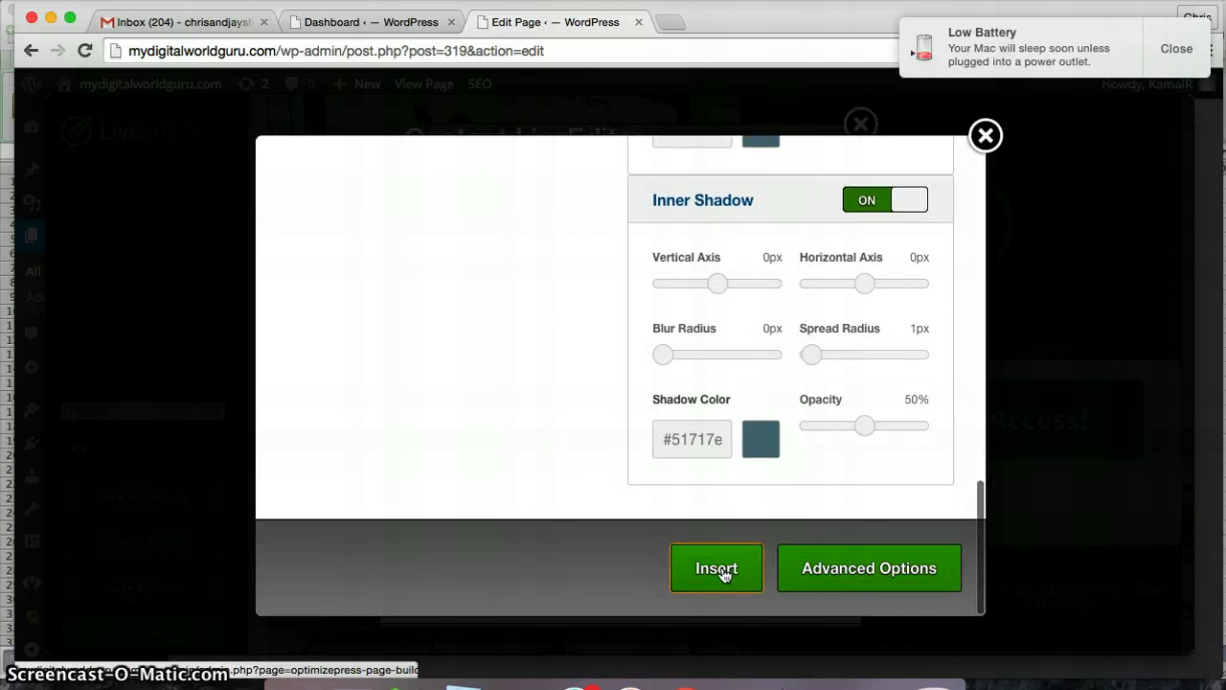
- Insert the optin box with its current settings and close the popup's content editor without updating the popup
left_click(722, 569)
left_click(753, 515)
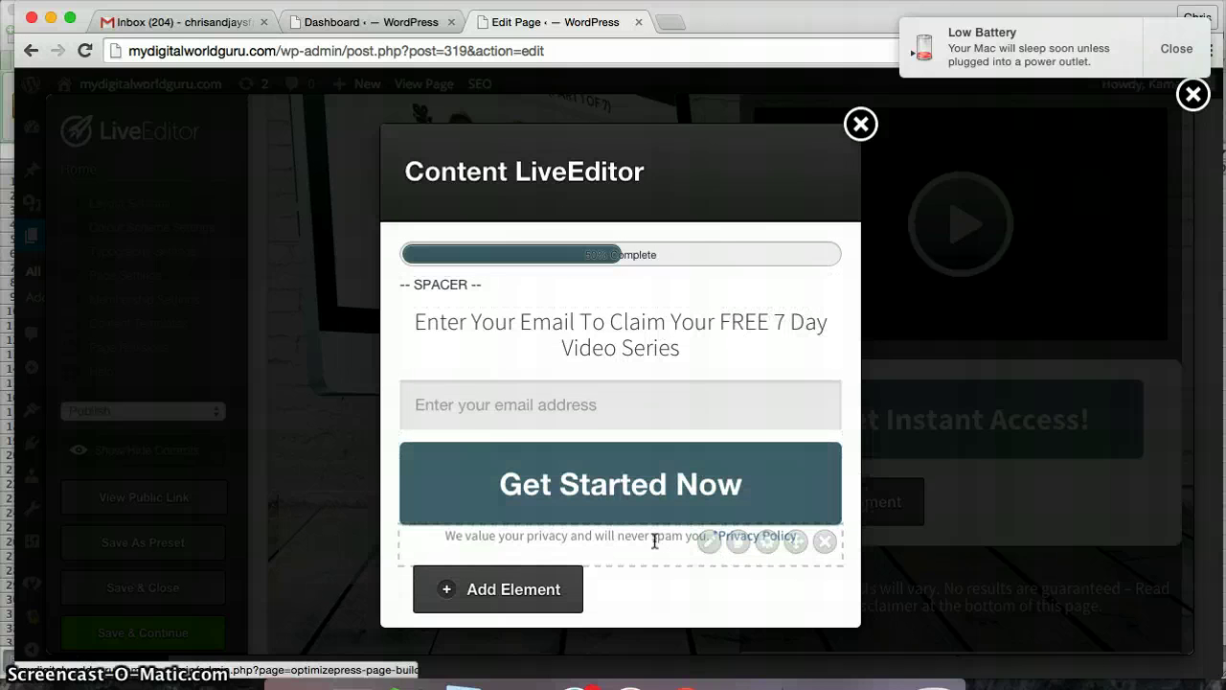
mouse_move(709, 548)
scroll(641, 551, "down", 3)
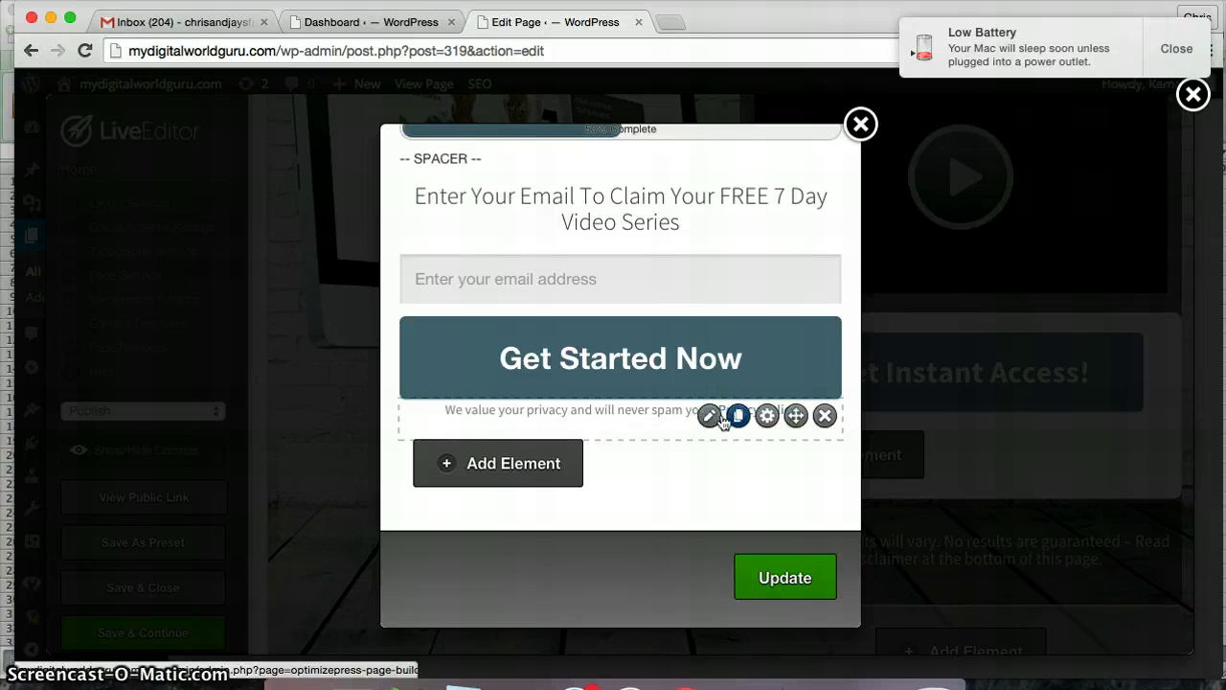
mouse_move(592, 403)
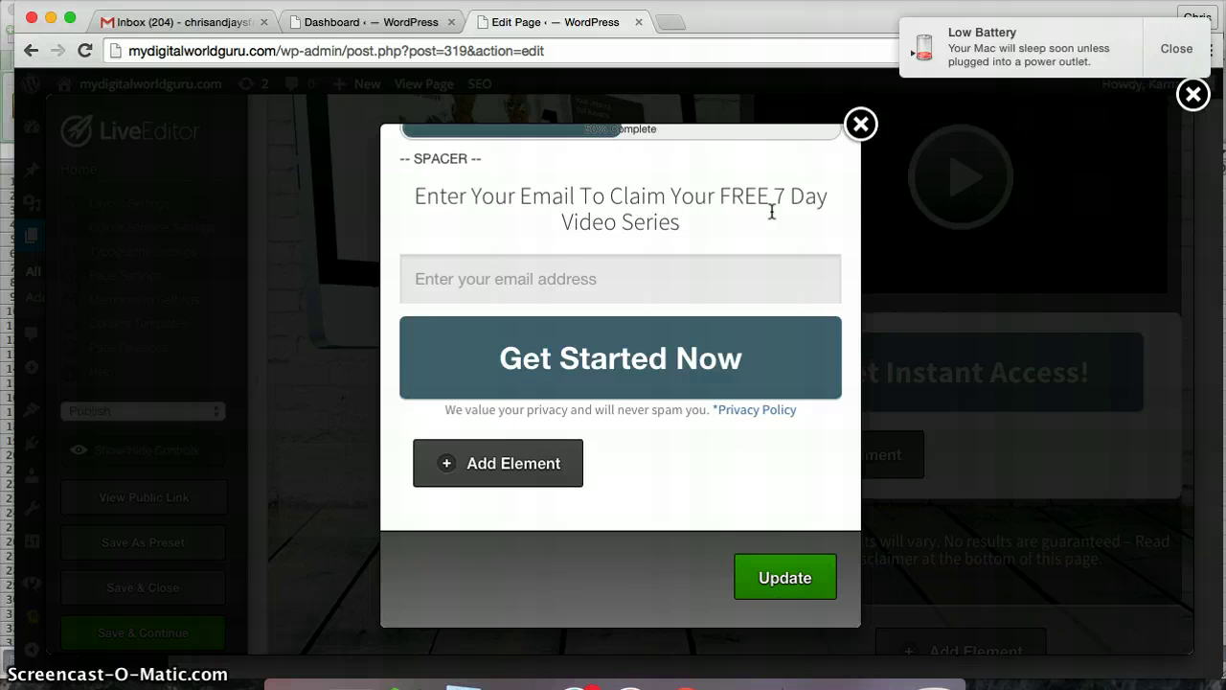
left_click(860, 124)
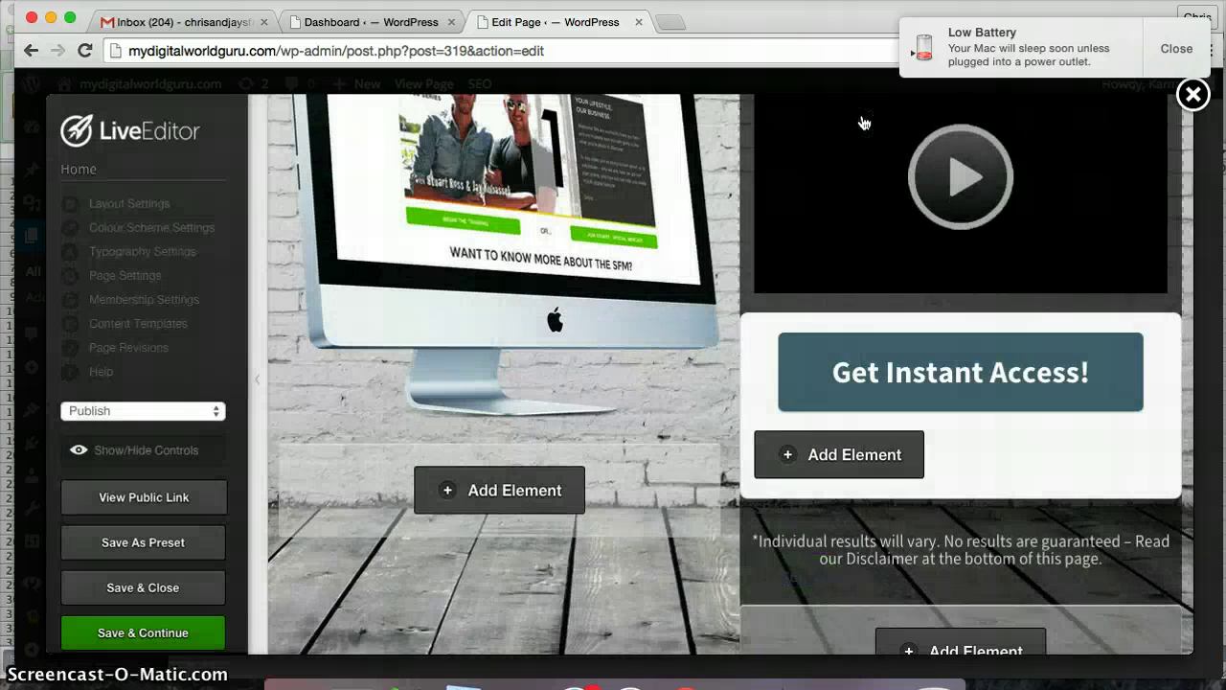
scroll(830, 402, "up", 4)
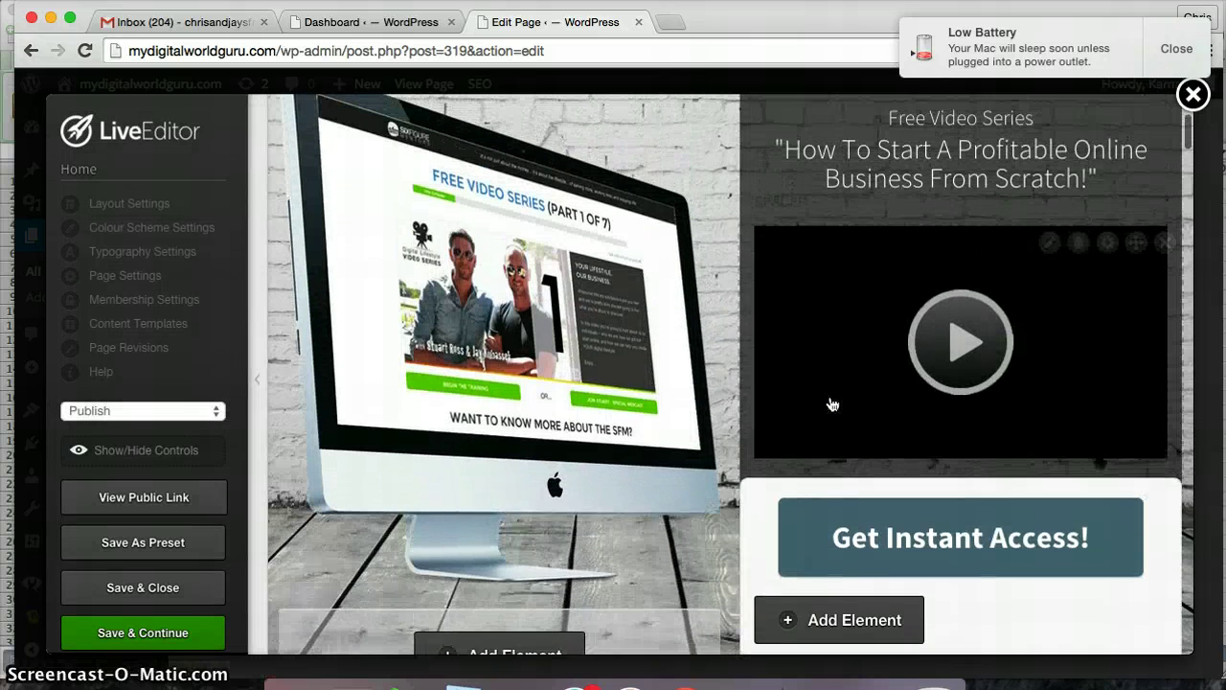
scroll(831, 404, "up", 1)
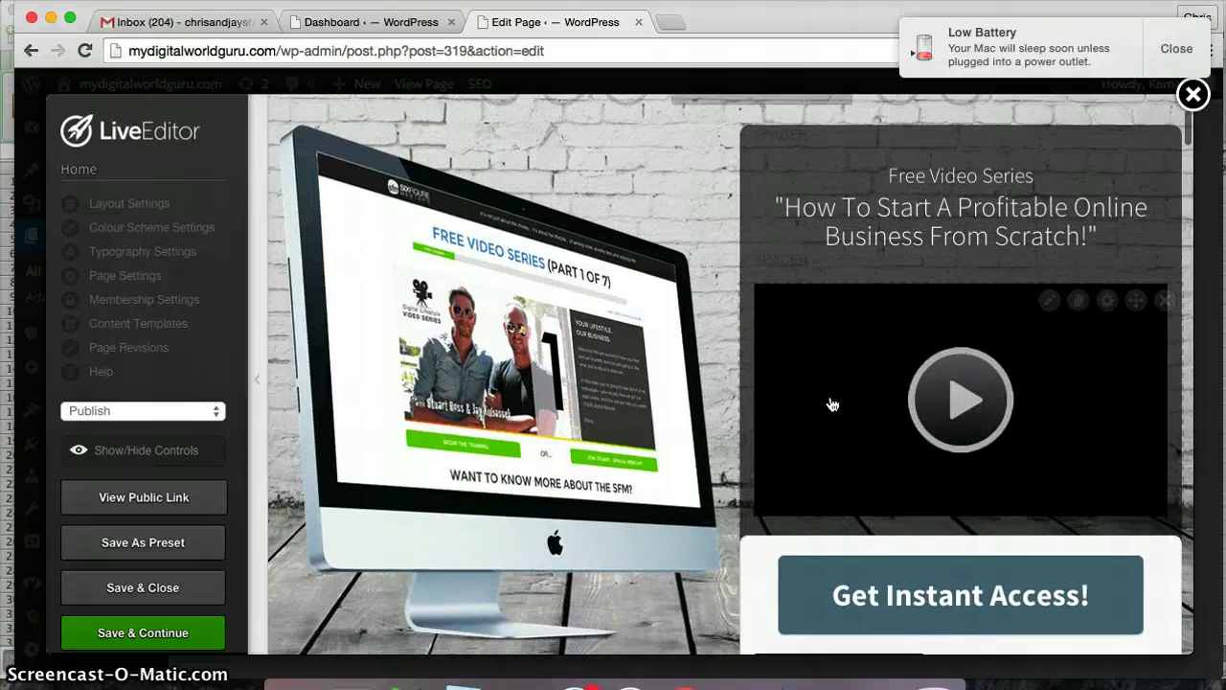
scroll(832, 403, "down", 2)
scroll(831, 403, "down", 2)
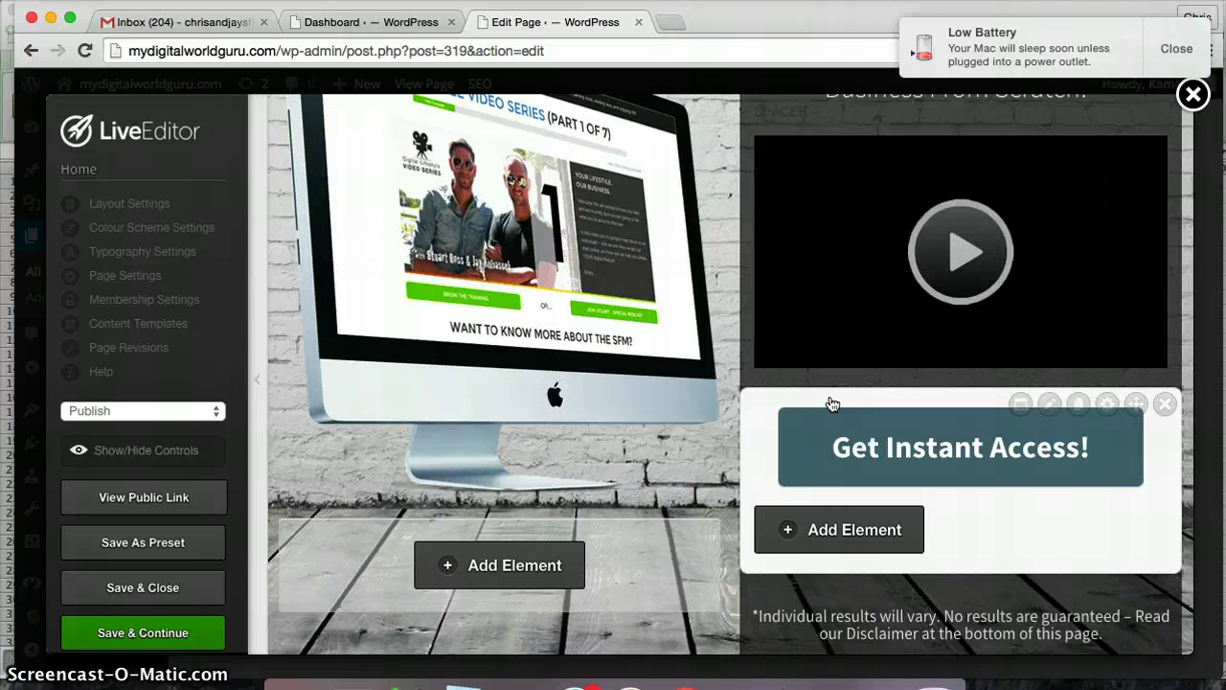